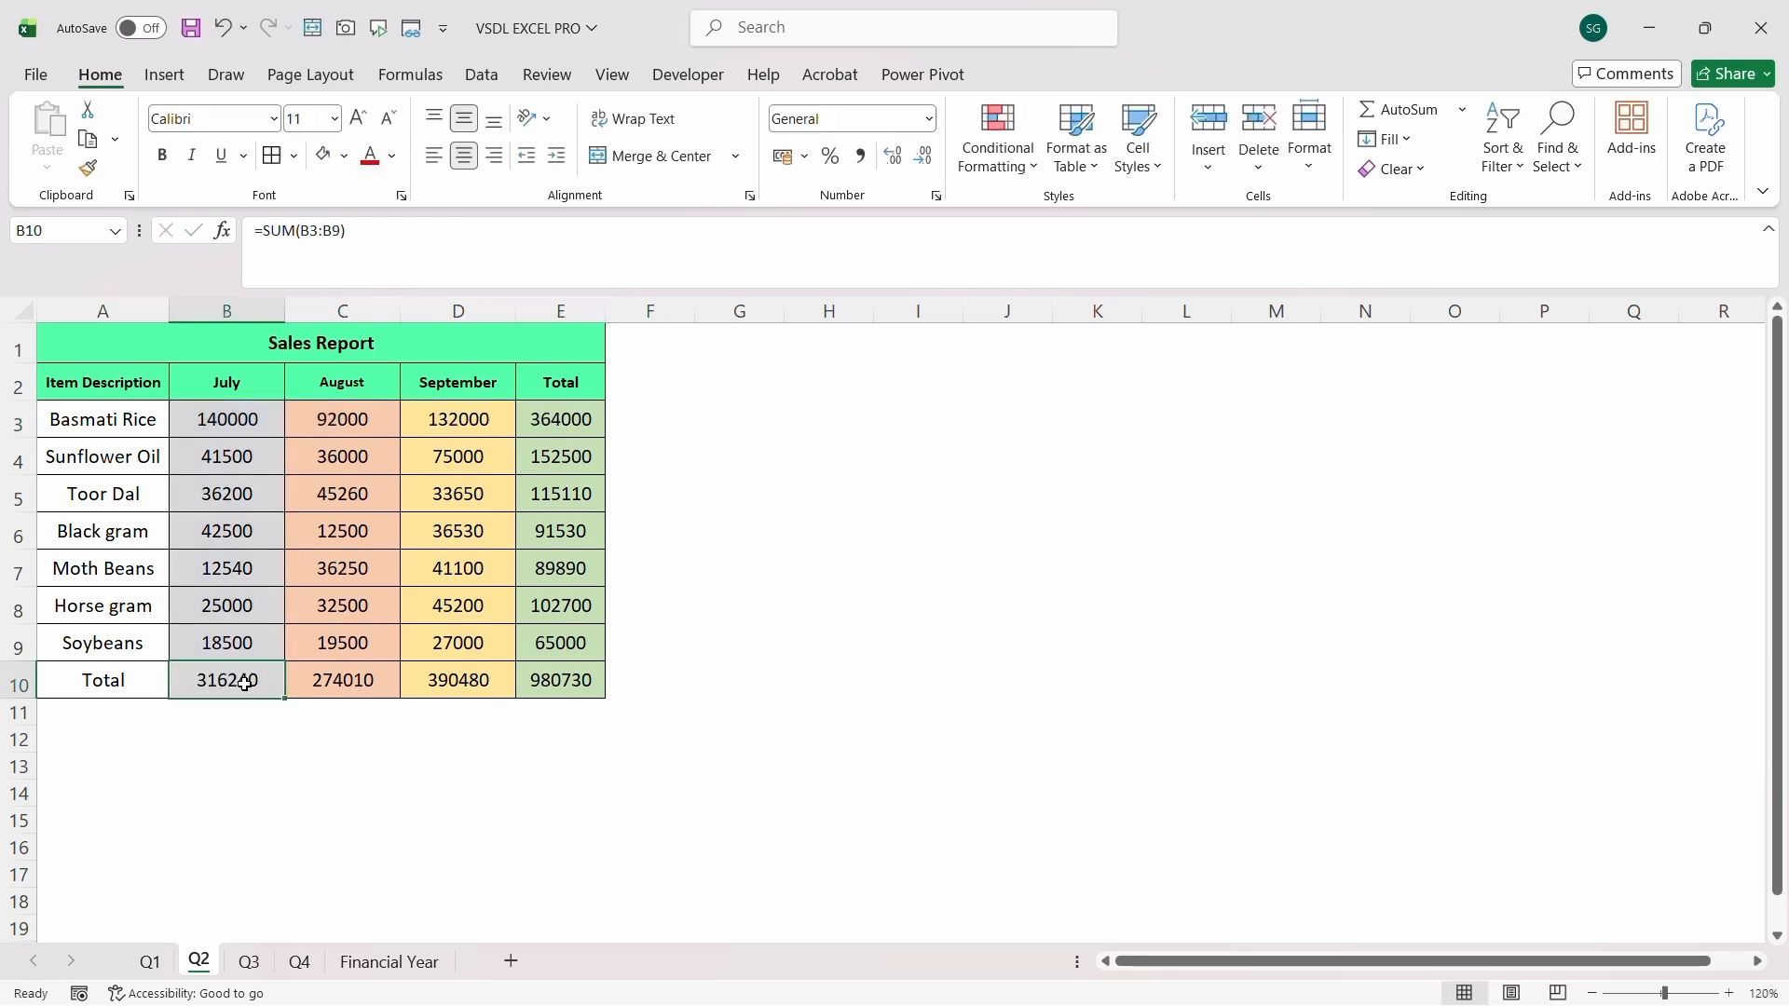
On the Financial Year sheet, start a Consolidate using the Sum function and add range A2:E10 of sheet Q1 as a reference
{"action": "left_click", "coordinate": [389, 962]}
{"action": "left_click", "coordinate": [501, 82]}
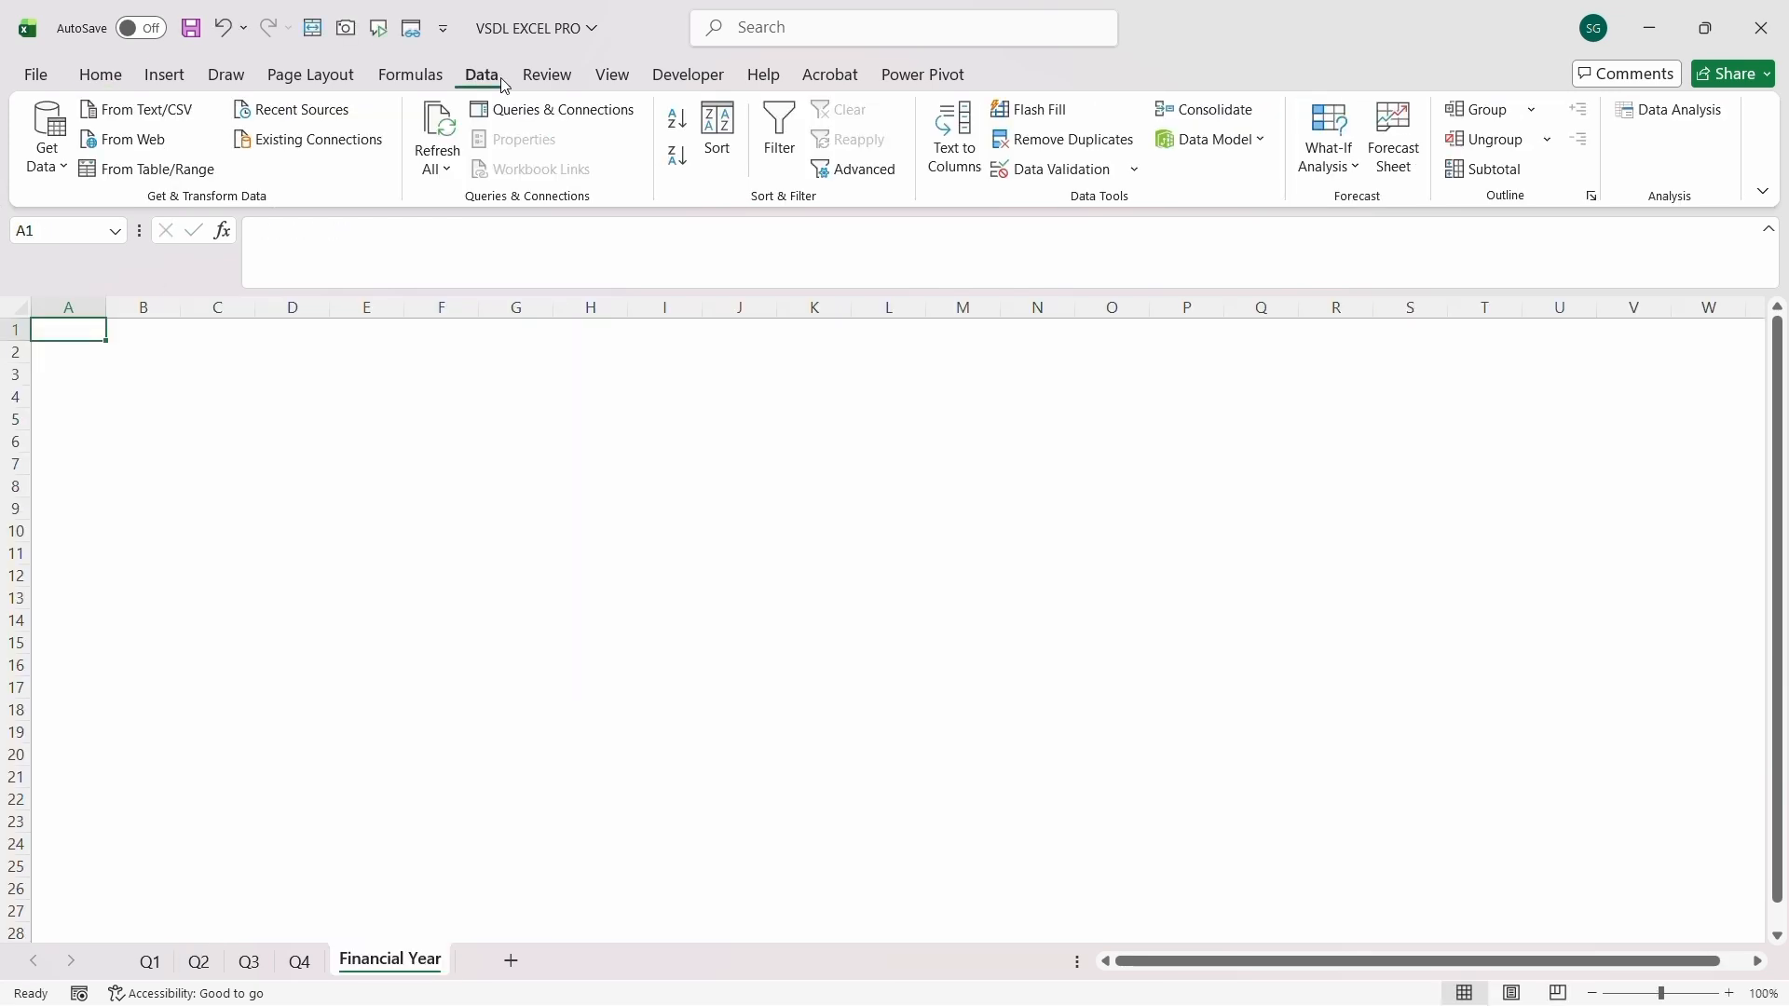
{"action": "left_click", "coordinate": [1190, 111]}
{"action": "left_click", "coordinate": [834, 399]}
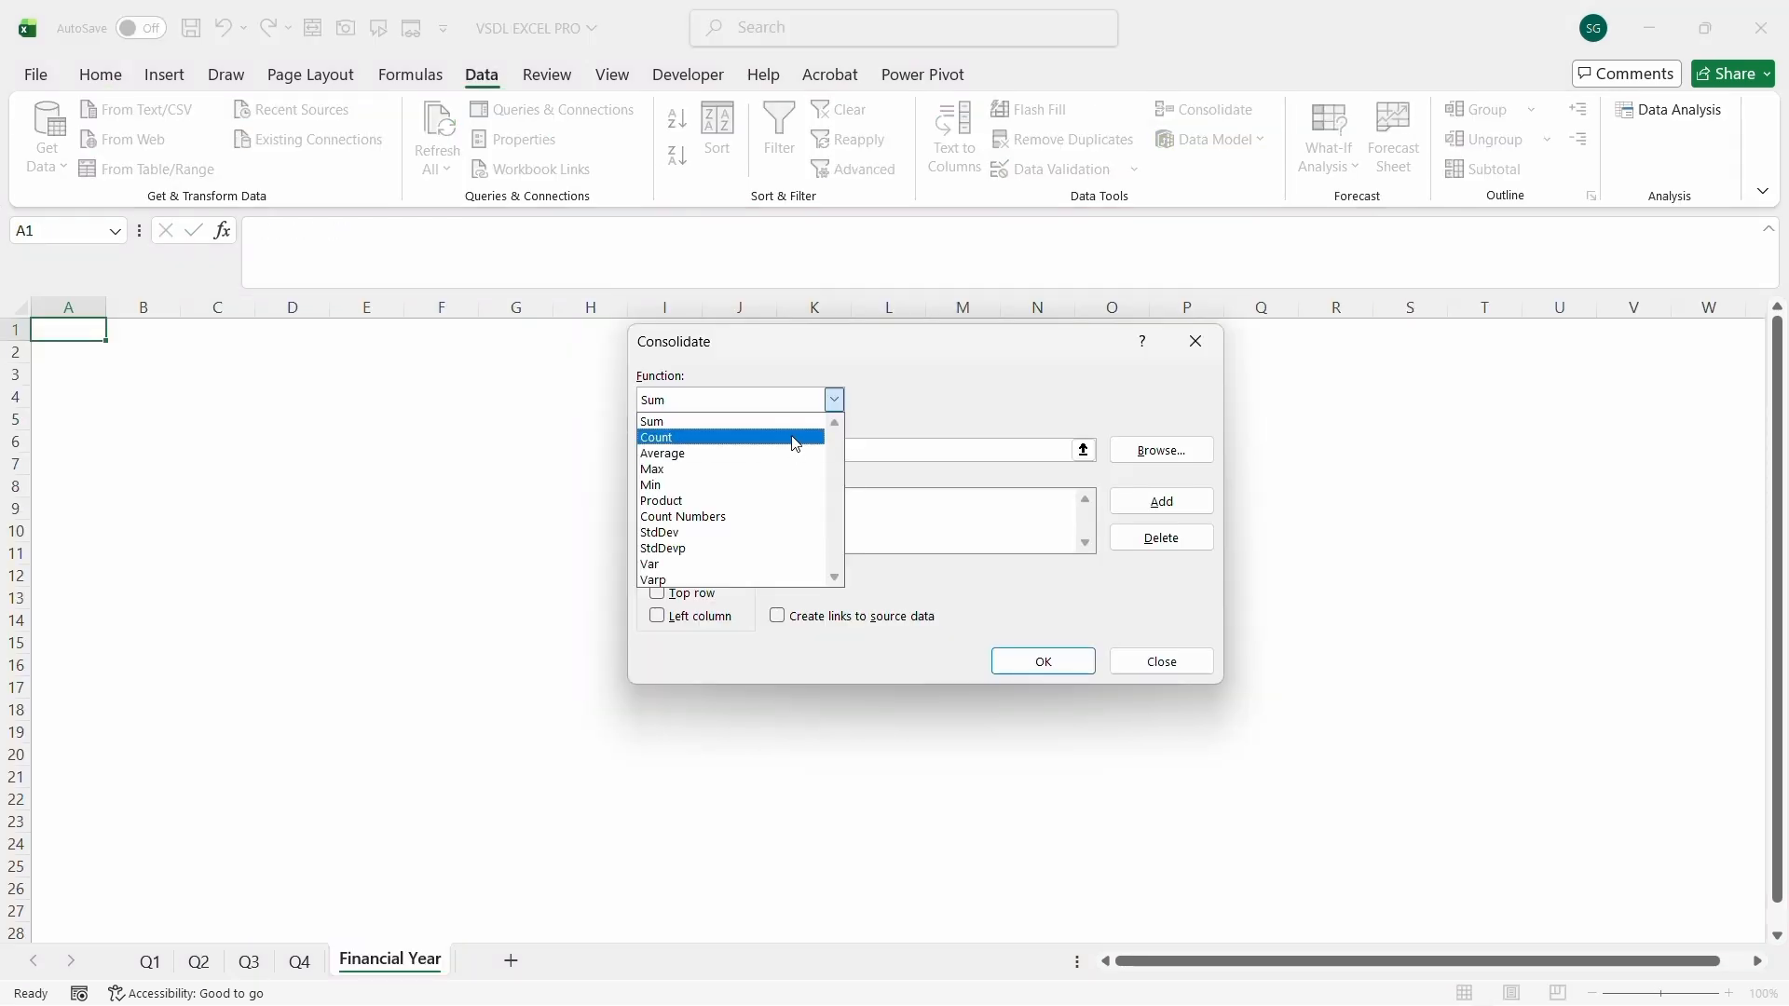
{"action": "key", "text": "Escape"}
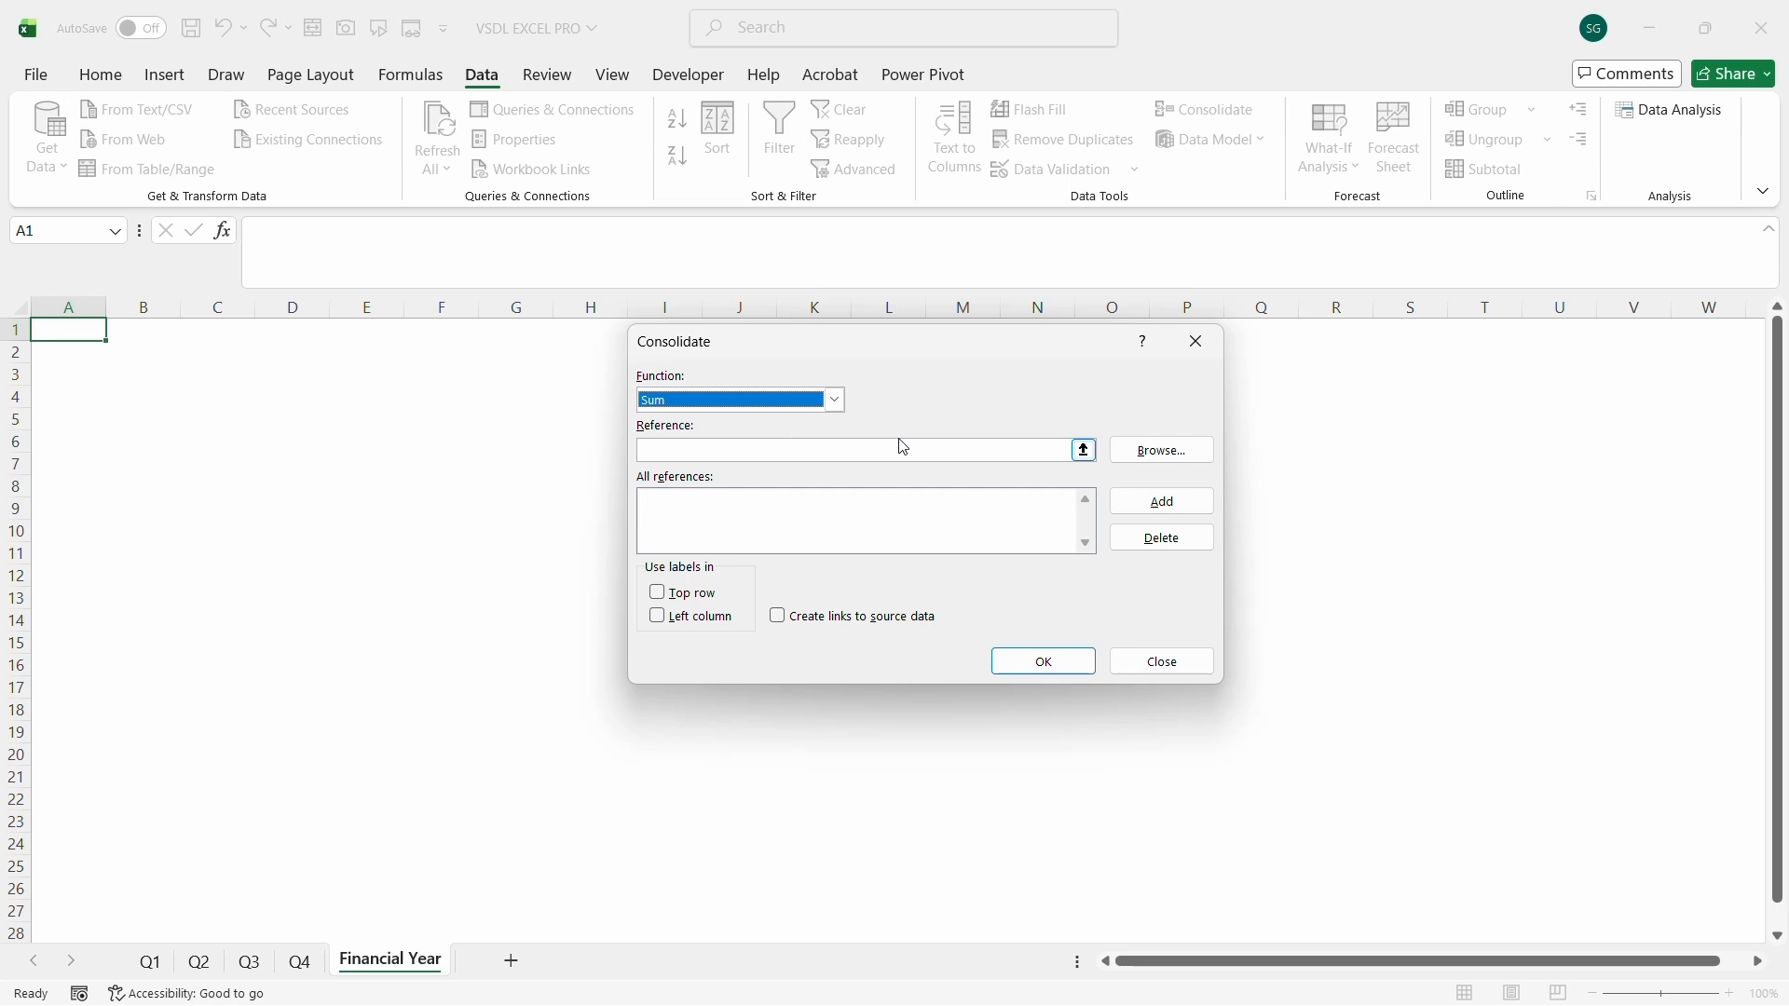
{"action": "left_click", "coordinate": [1085, 450]}
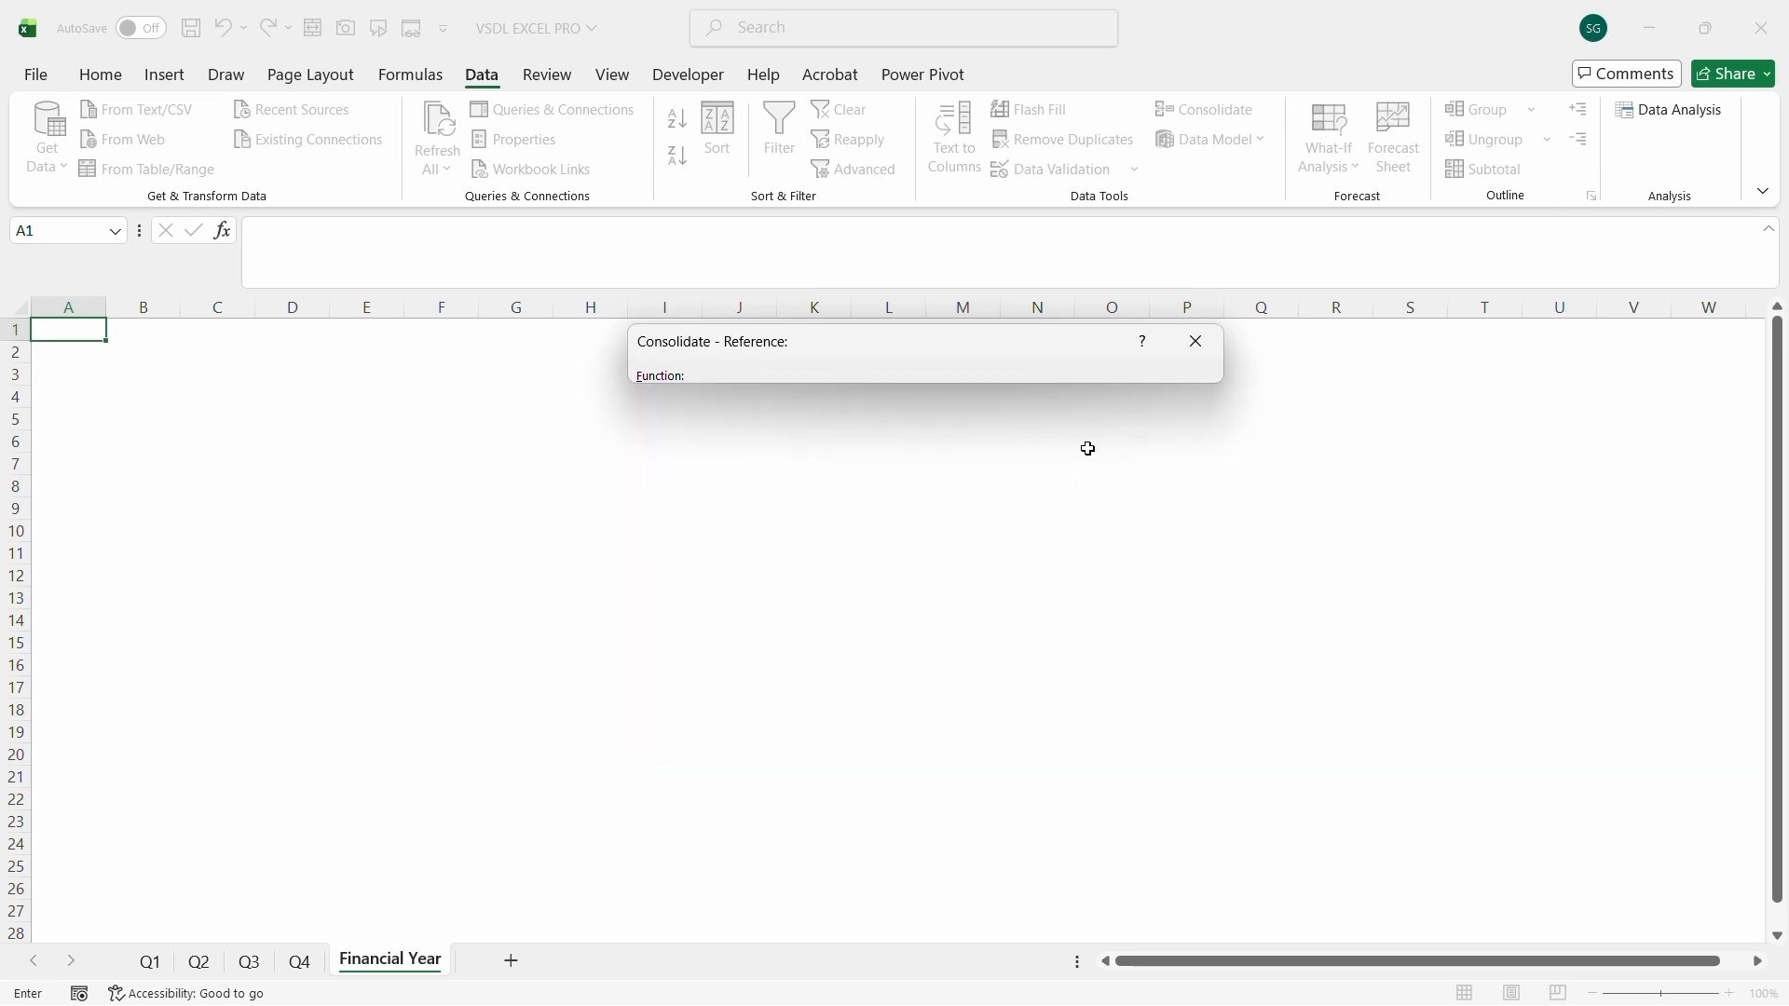
{"action": "left_click", "coordinate": [150, 961]}
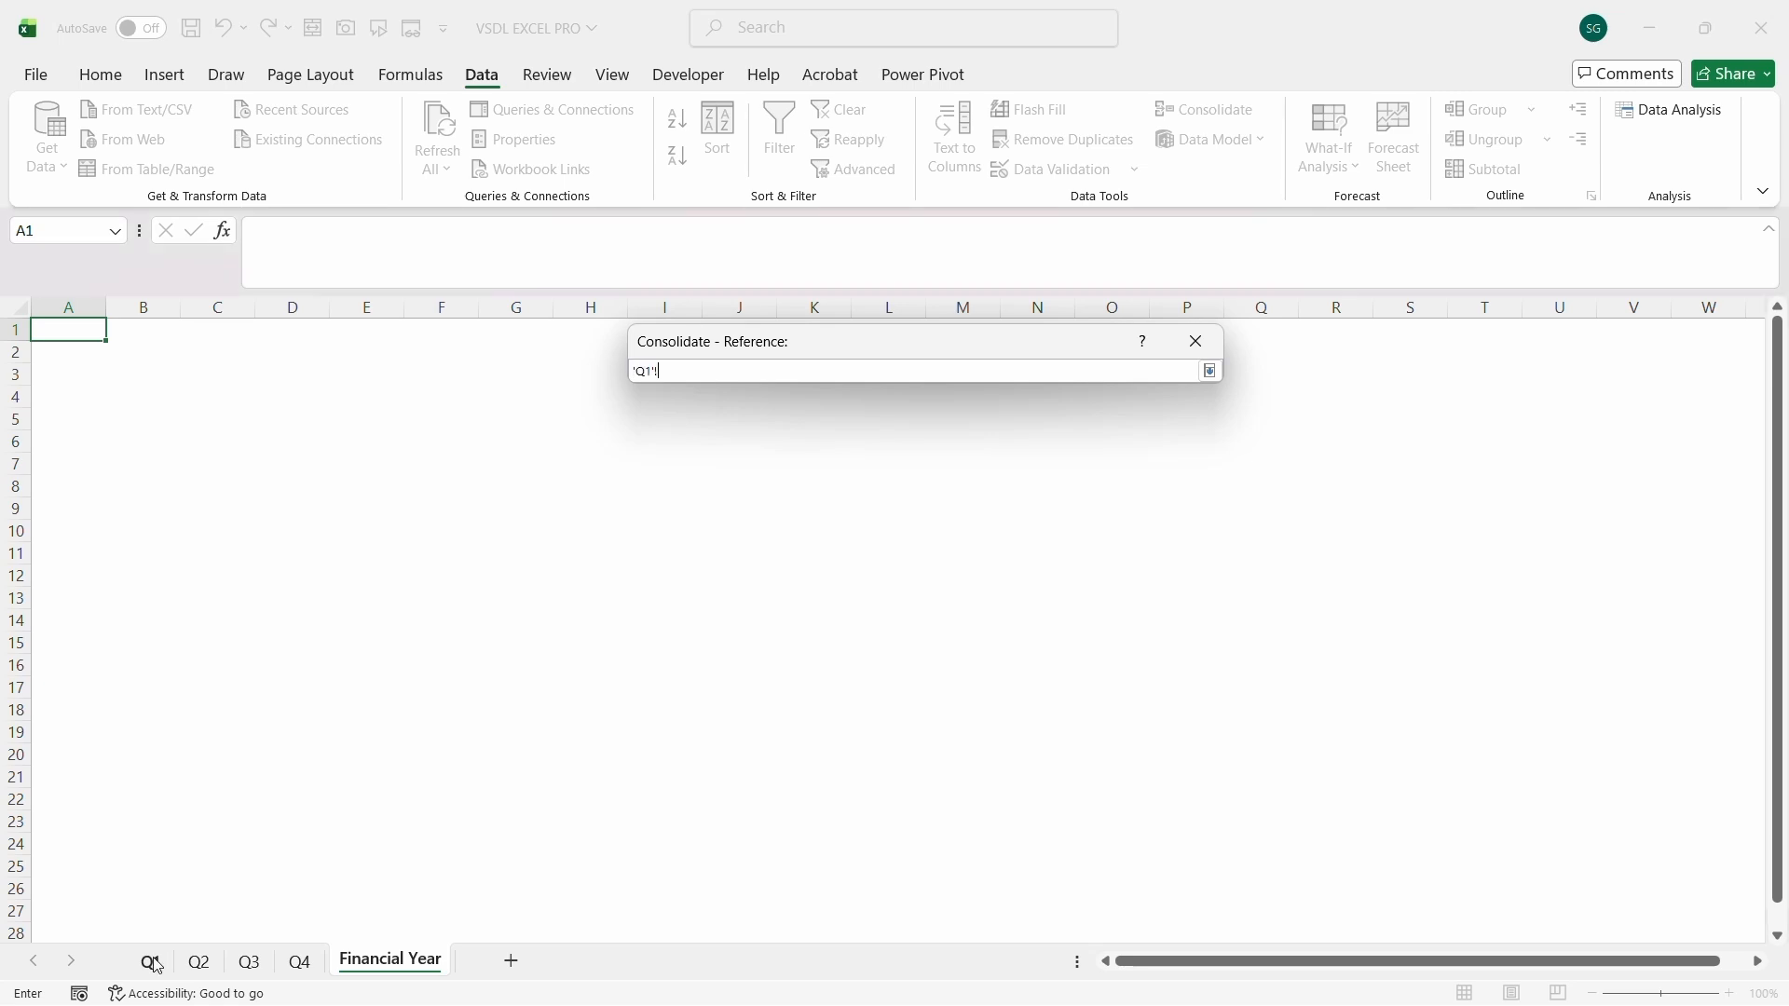
{"action": "left_click_drag", "start_coordinate": [154, 390], "coordinate": [542, 669]}
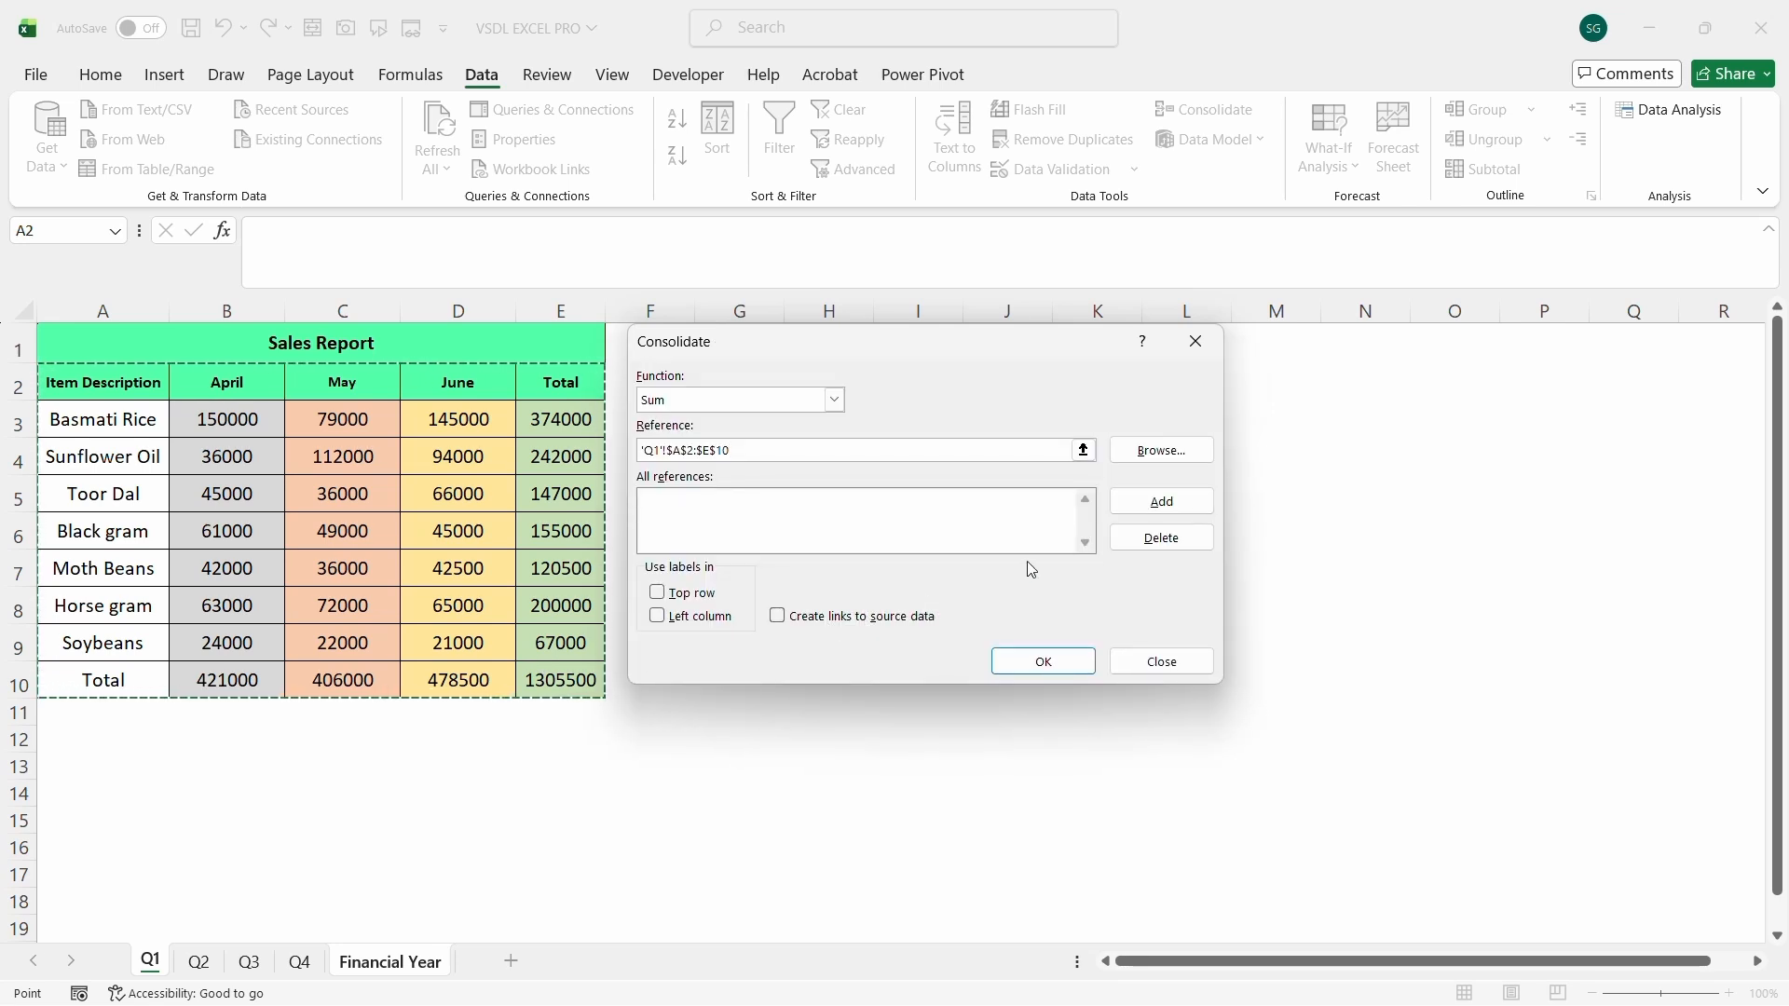
{"action": "left_click", "coordinate": [1152, 516]}
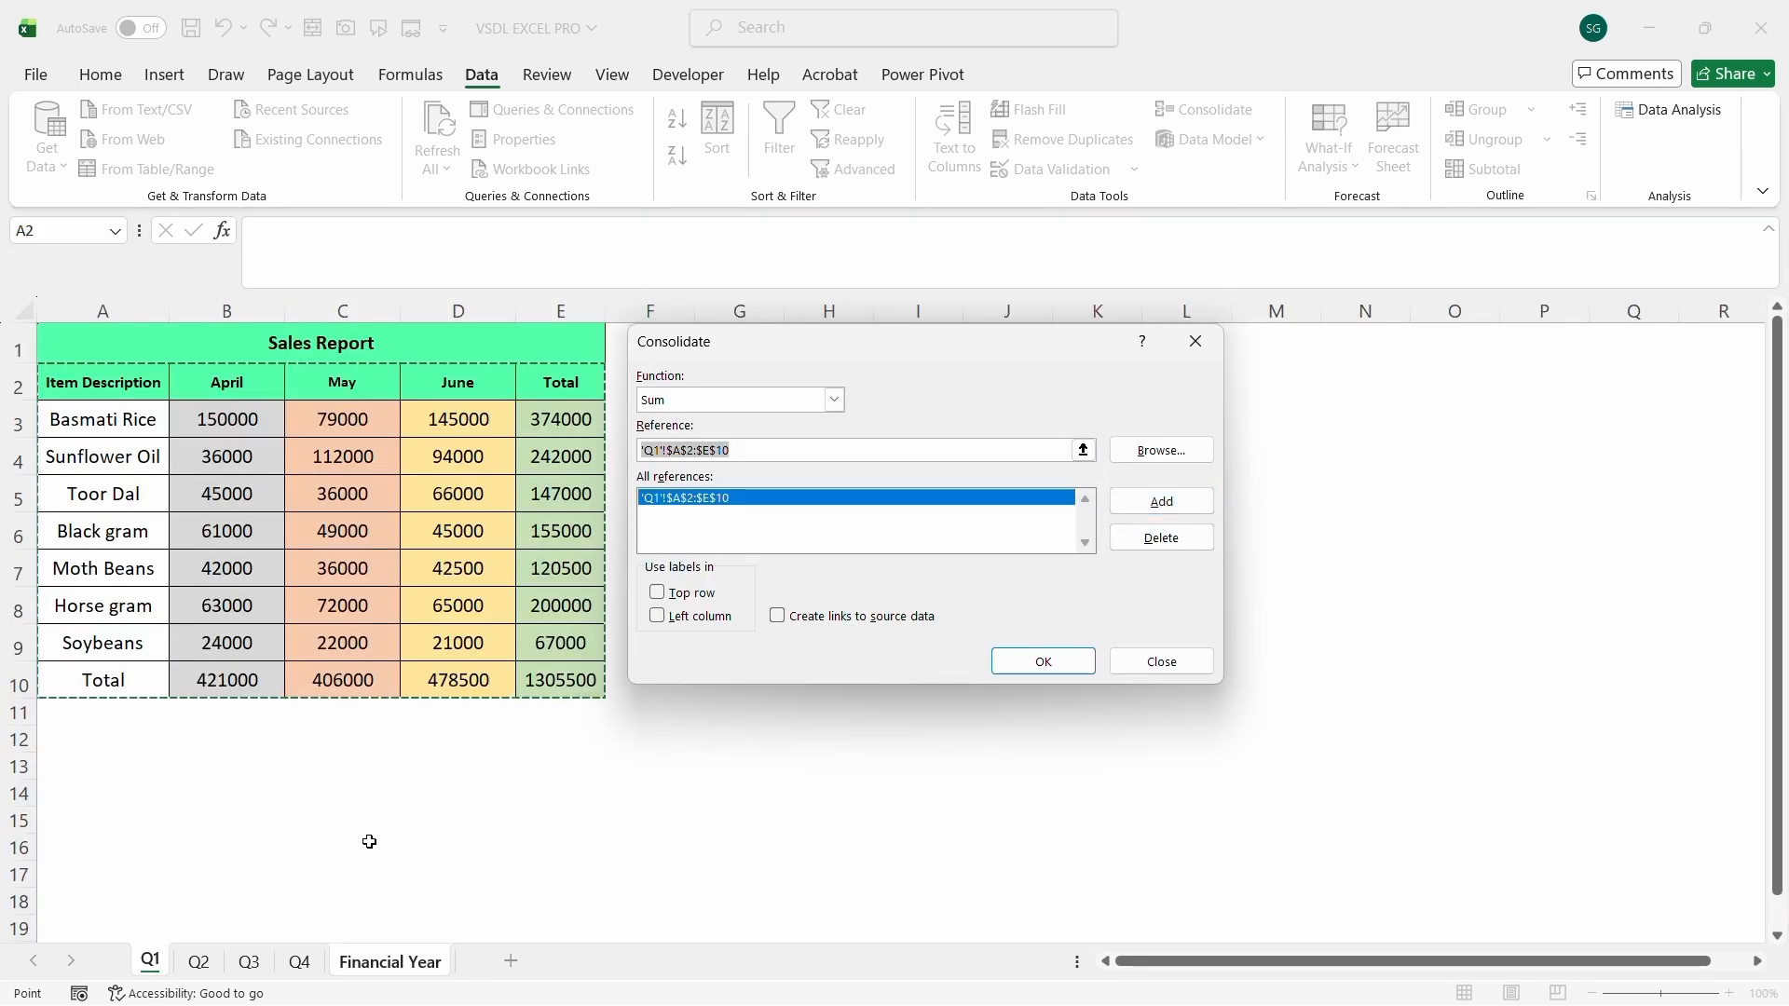
Add range A2:E10 of sheets Q2, Q3 and Q4 to the consolidation references
{"action": "left_click", "coordinate": [200, 965]}
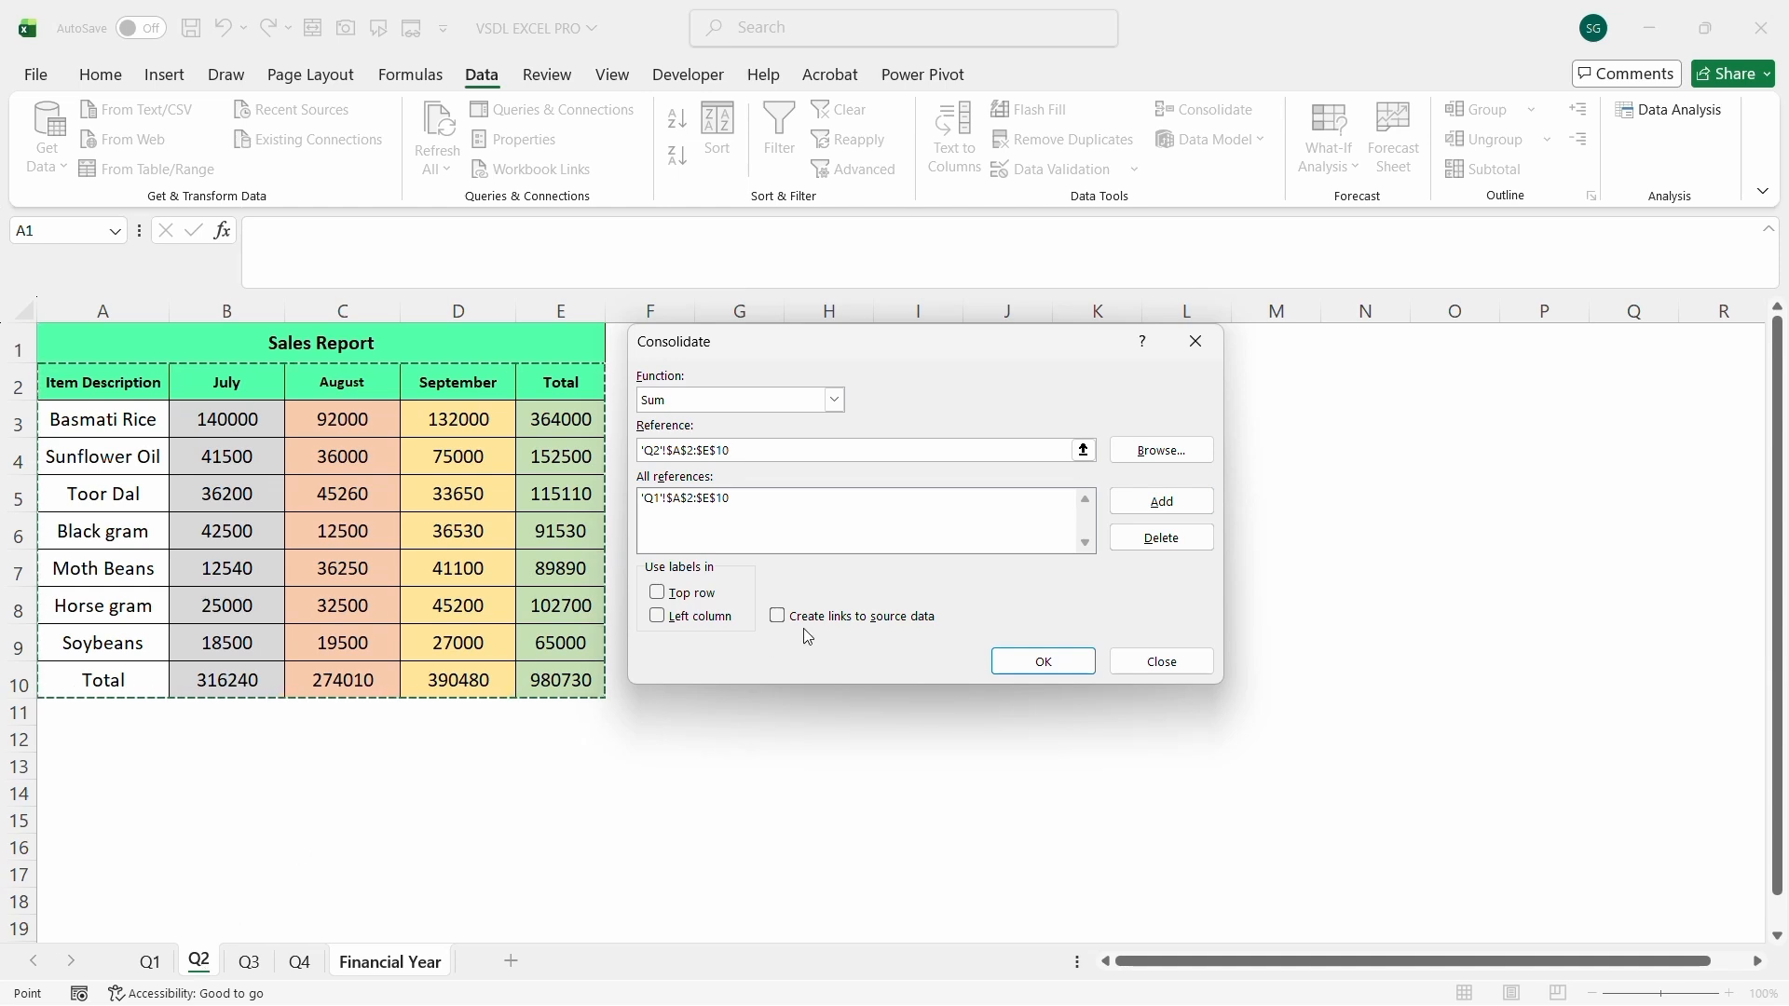
{"action": "left_click", "coordinate": [1169, 504]}
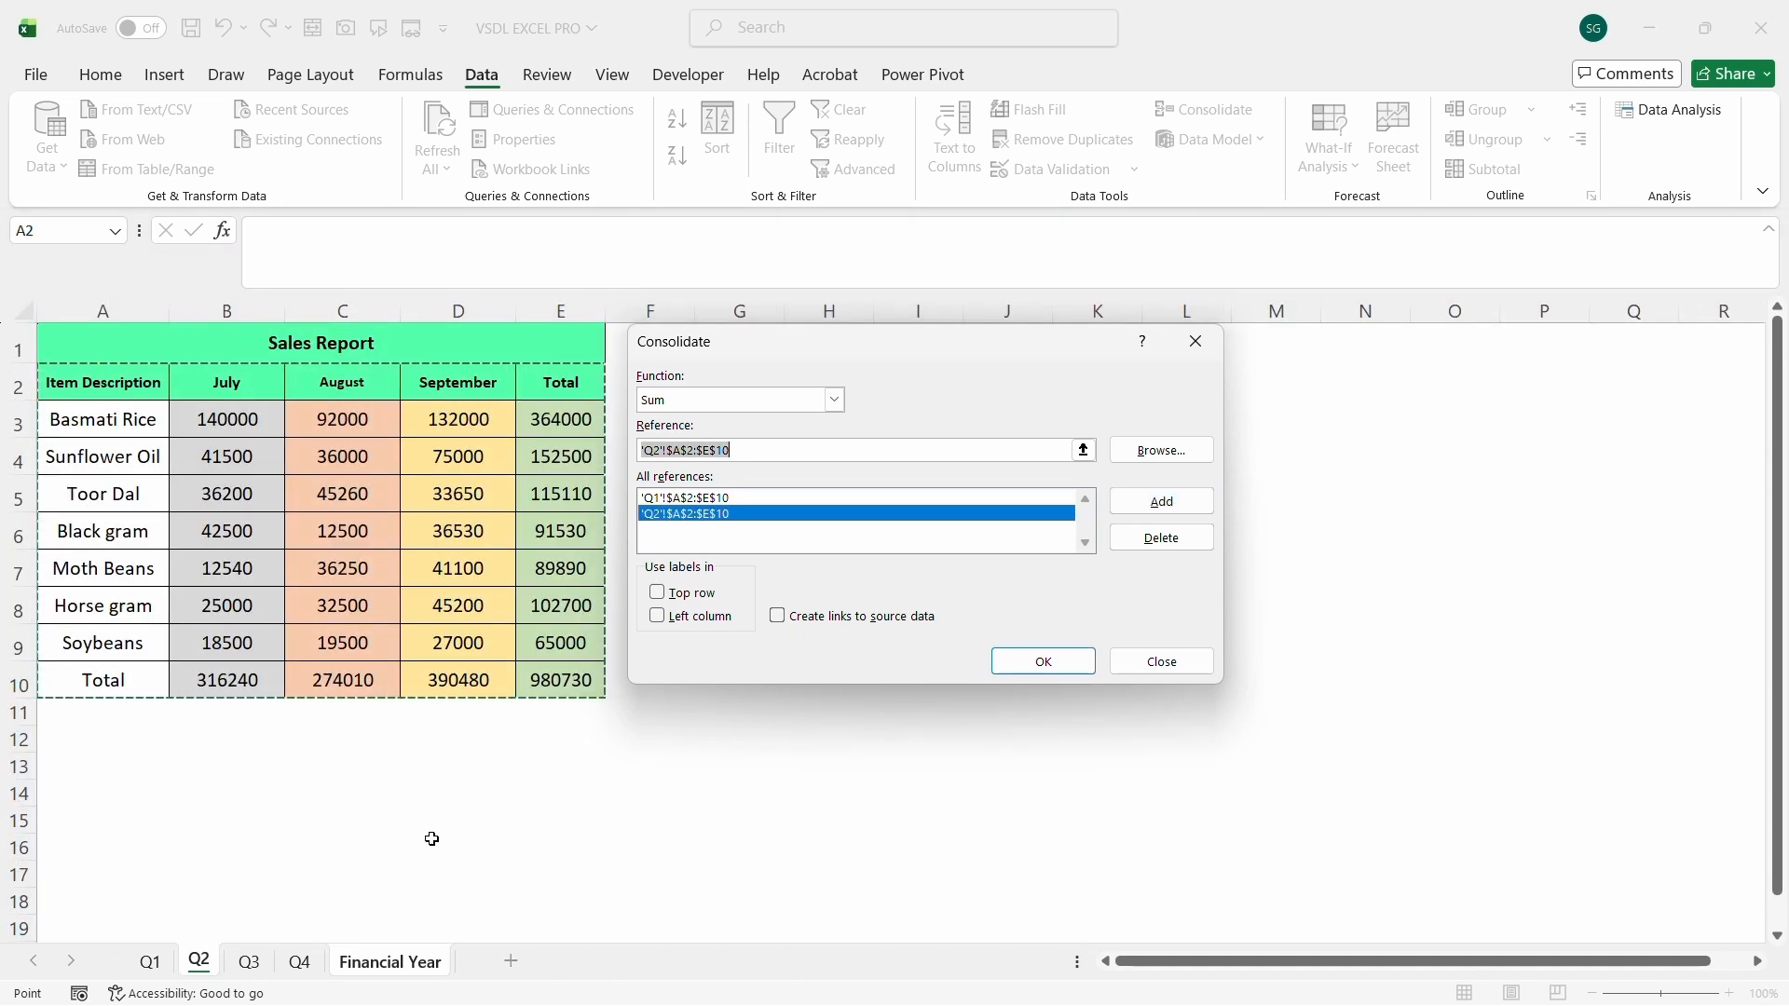
{"action": "left_click", "coordinate": [255, 963]}
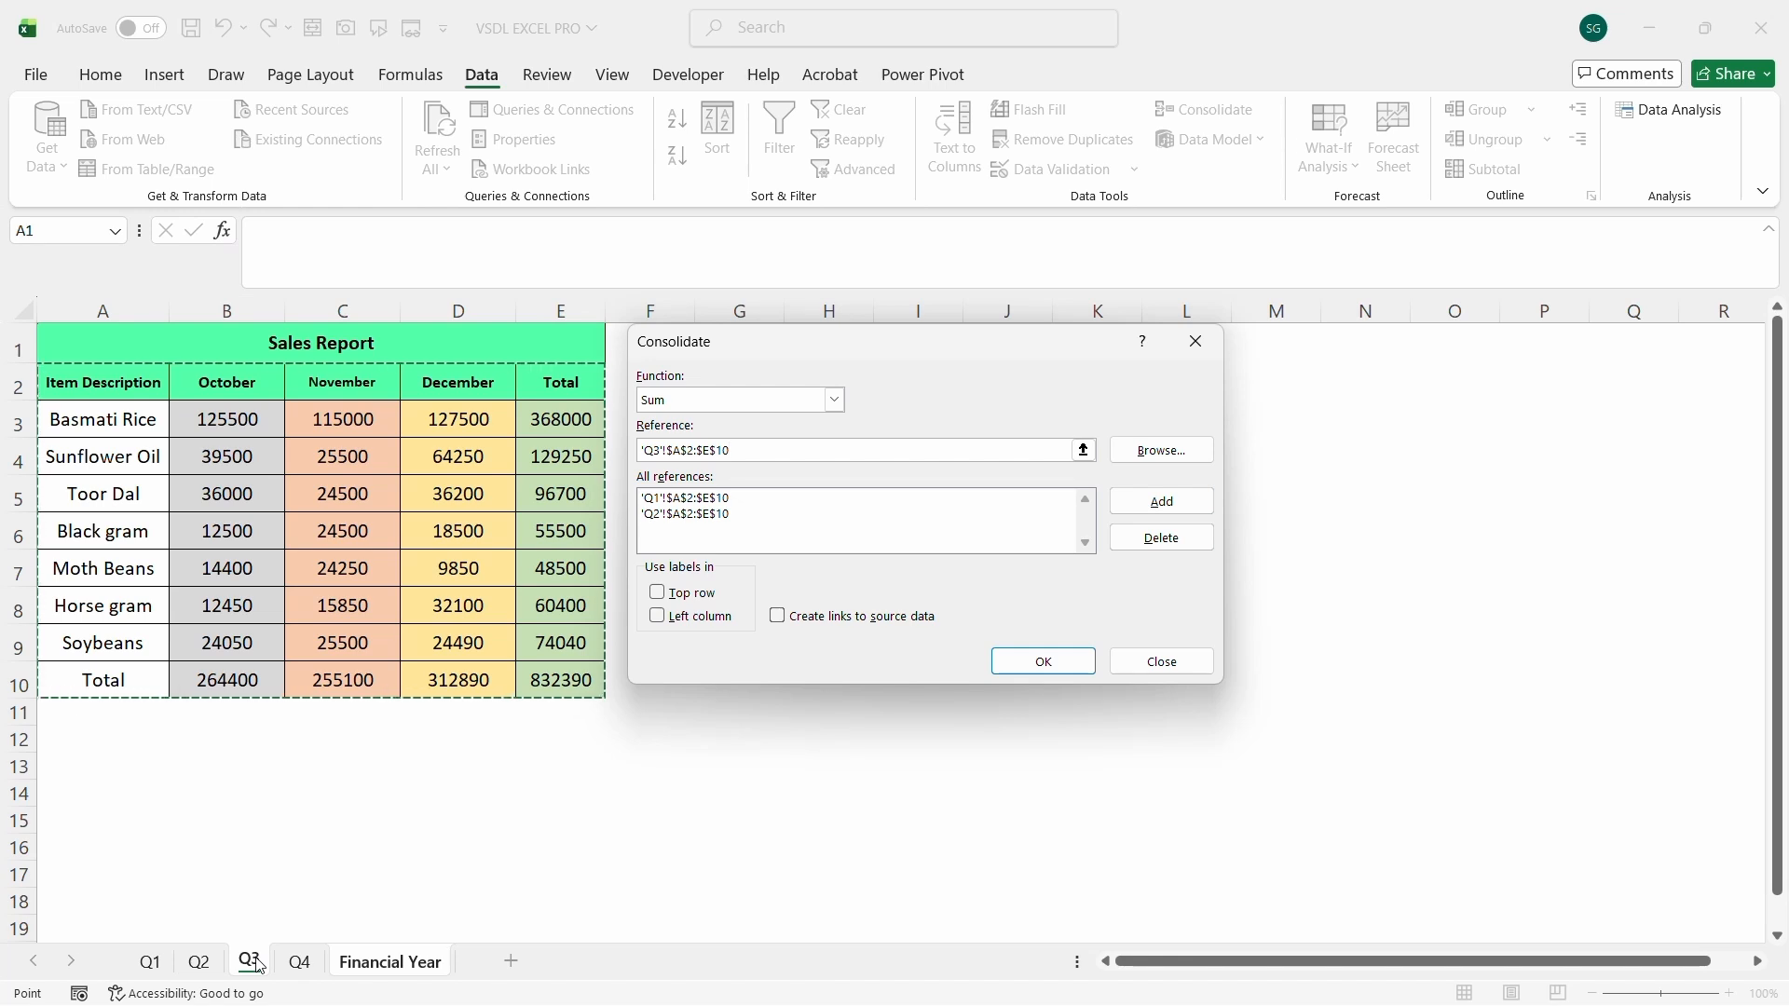
{"action": "left_click", "coordinate": [1156, 509]}
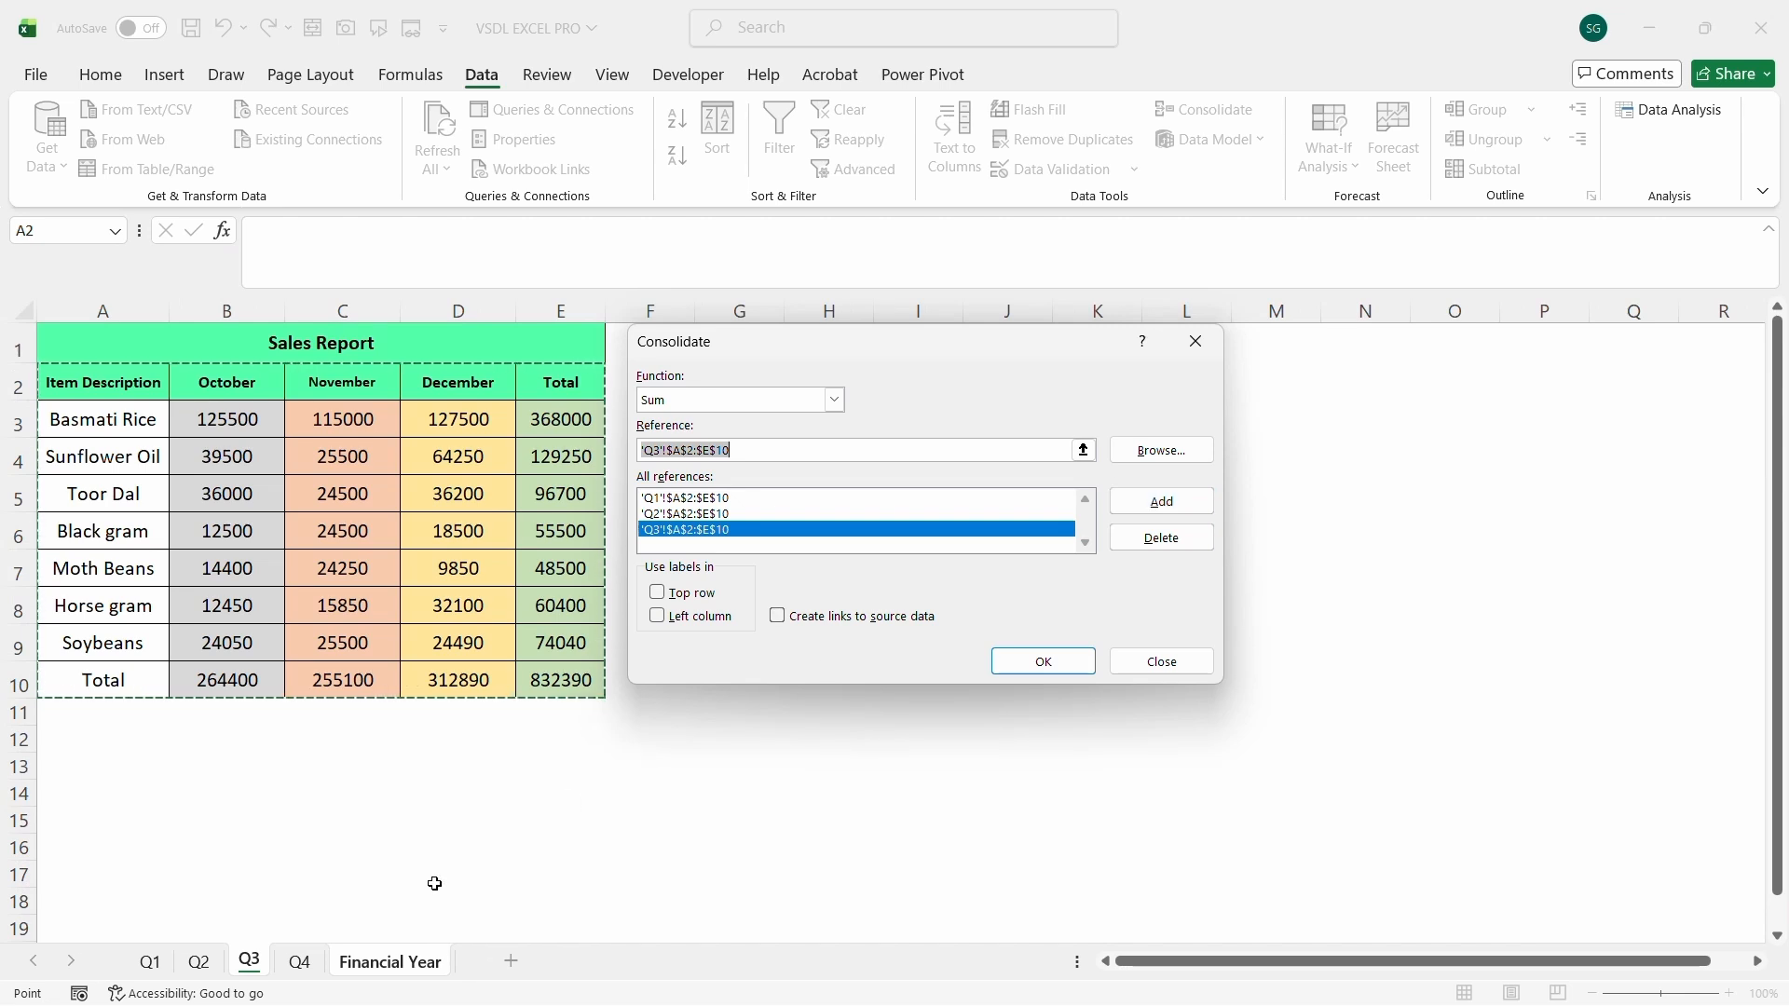
{"action": "left_click", "coordinate": [305, 966]}
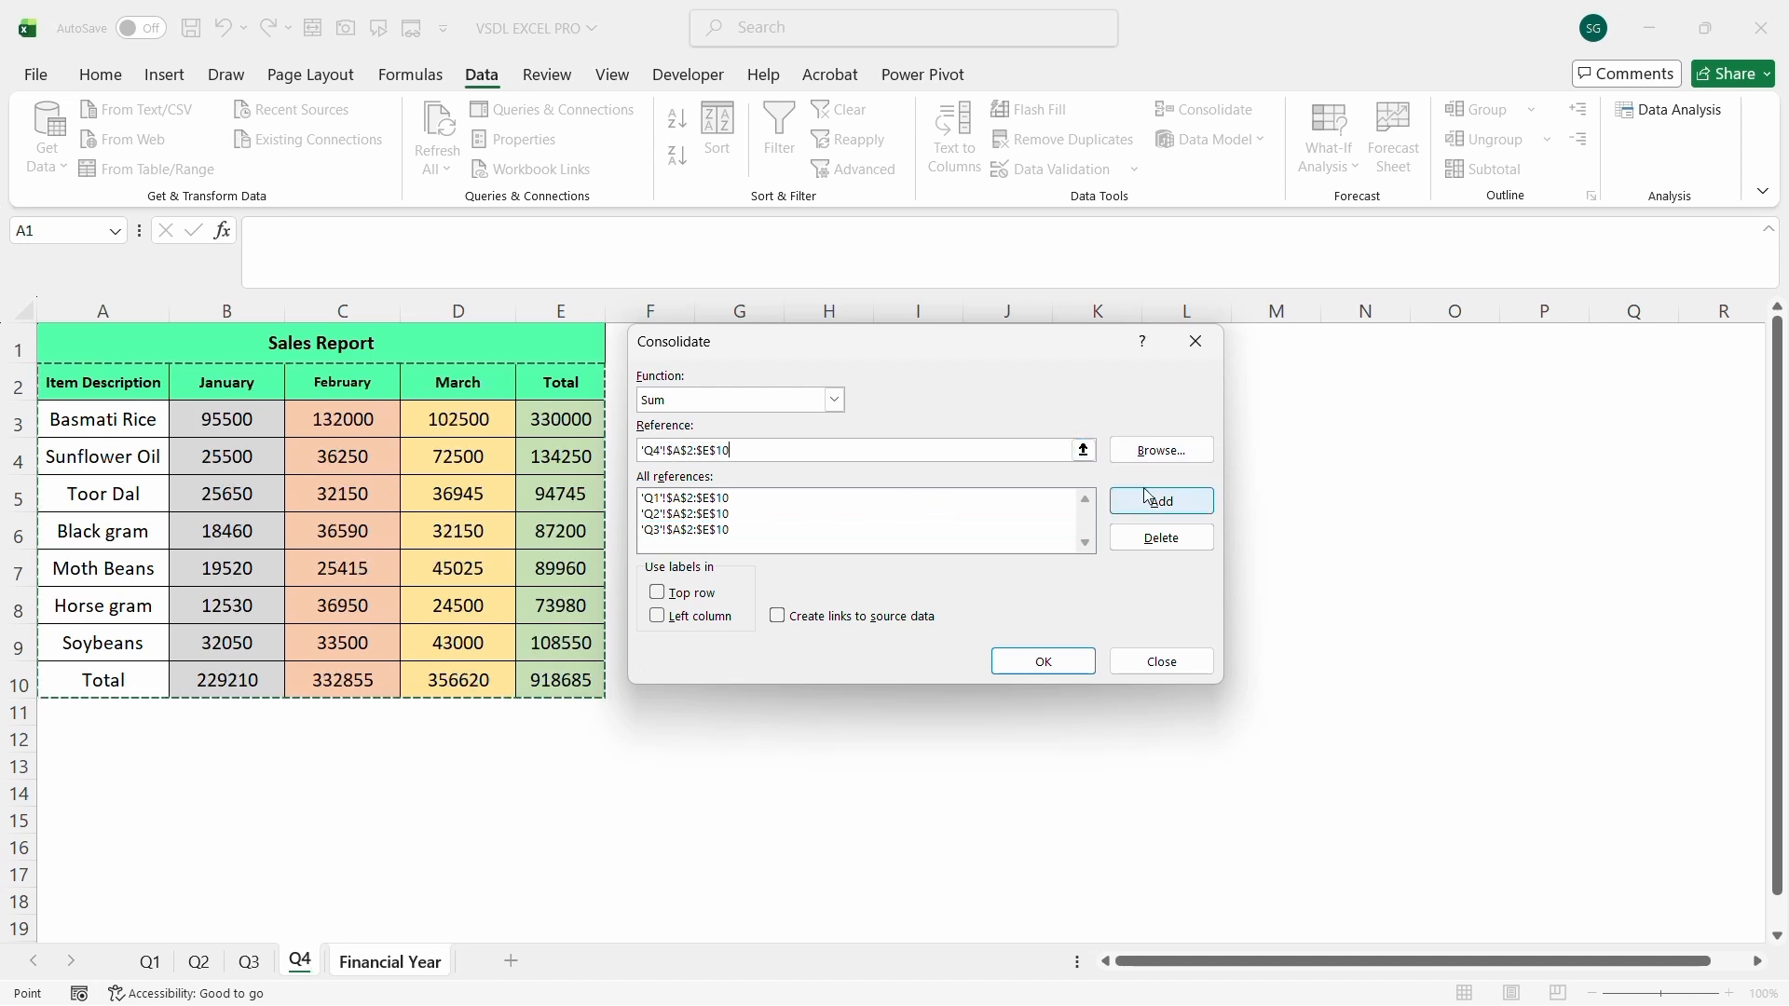
{"action": "left_click", "coordinate": [1169, 504]}
Use labels from the top row and left column, enable links to source data, and run the consolidation
{"action": "left_click", "coordinate": [677, 595]}
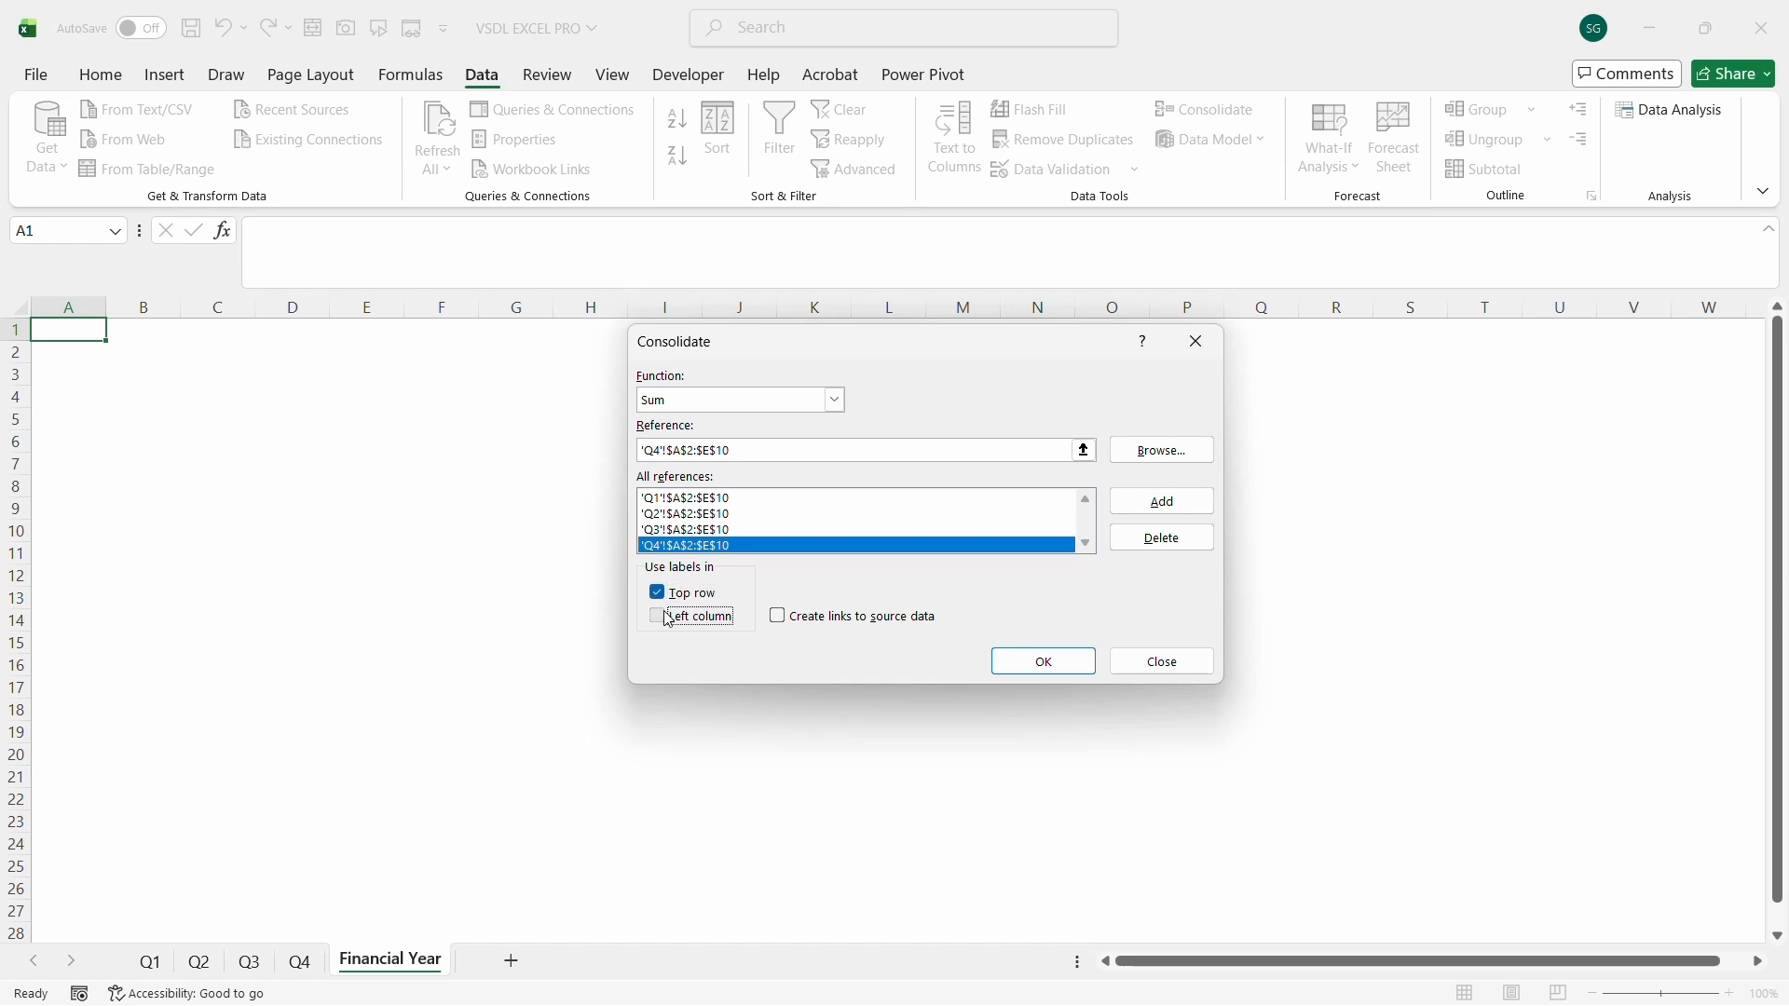
{"action": "left_click", "coordinate": [671, 618]}
{"action": "left_click", "coordinate": [798, 621]}
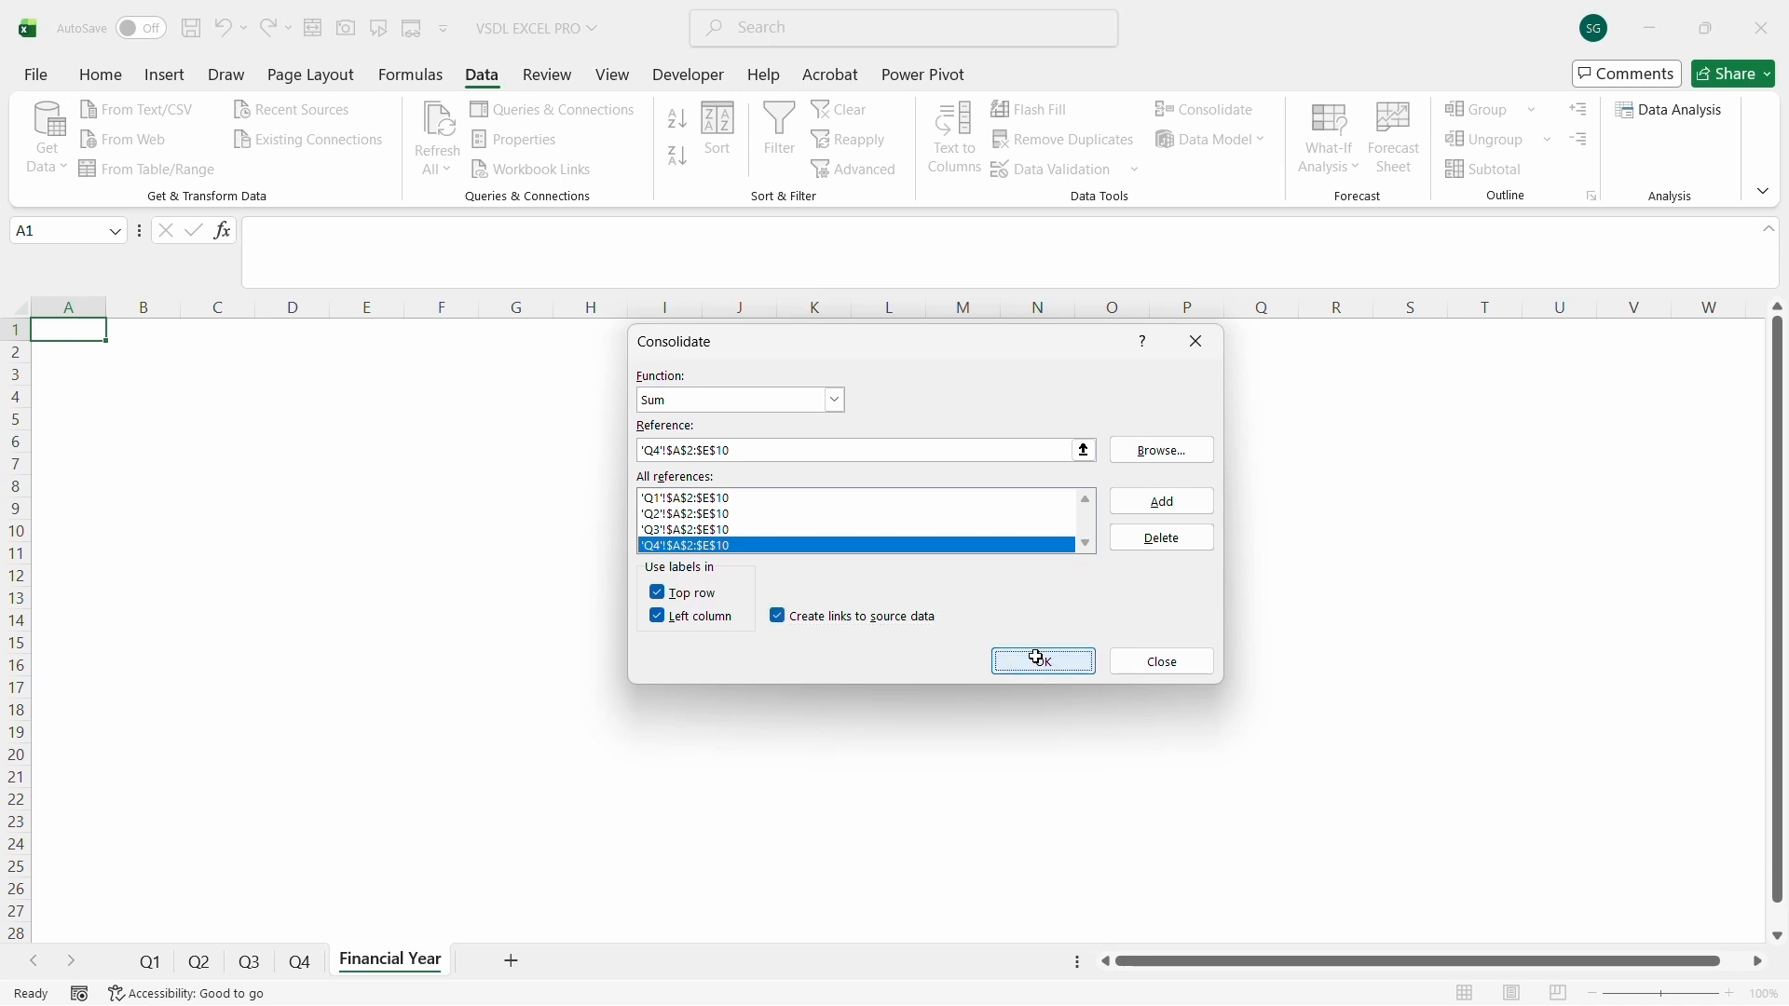
{"action": "left_click", "coordinate": [1036, 658]}
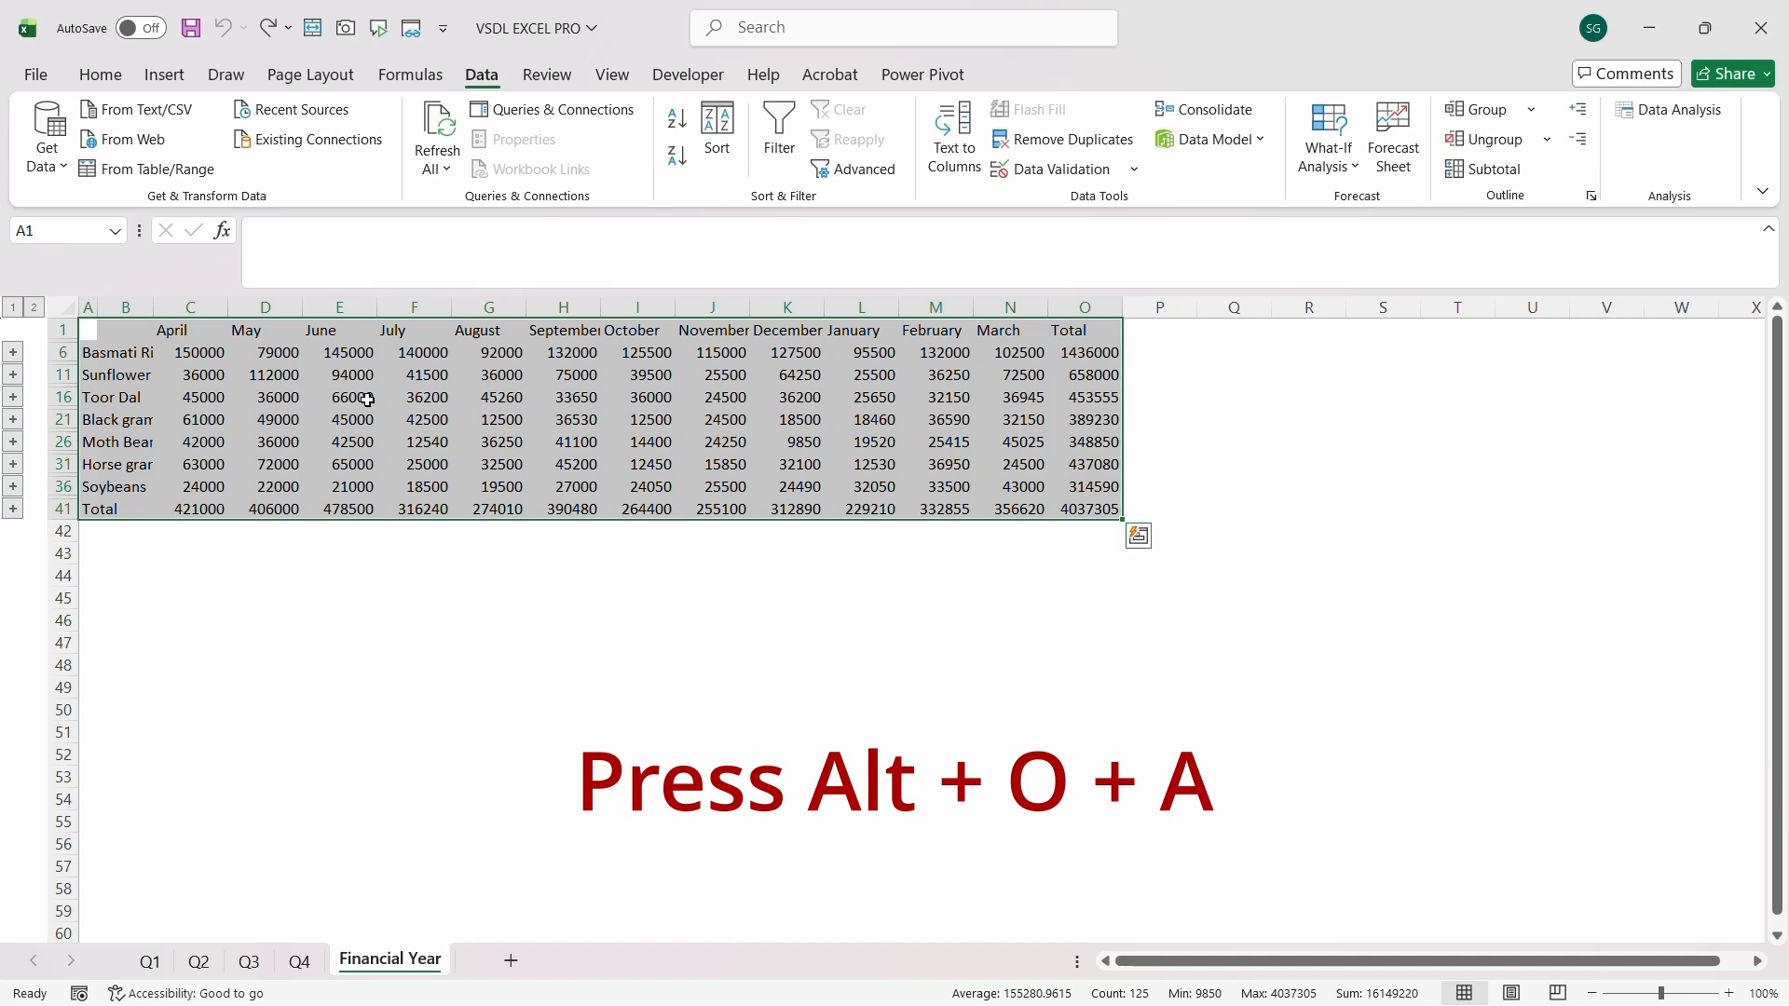
Apply the Classic 3 AutoFormat to the consolidated table and deselect it
{"action": "key", "text": "alt+o"}
{"action": "key", "text": "a"}
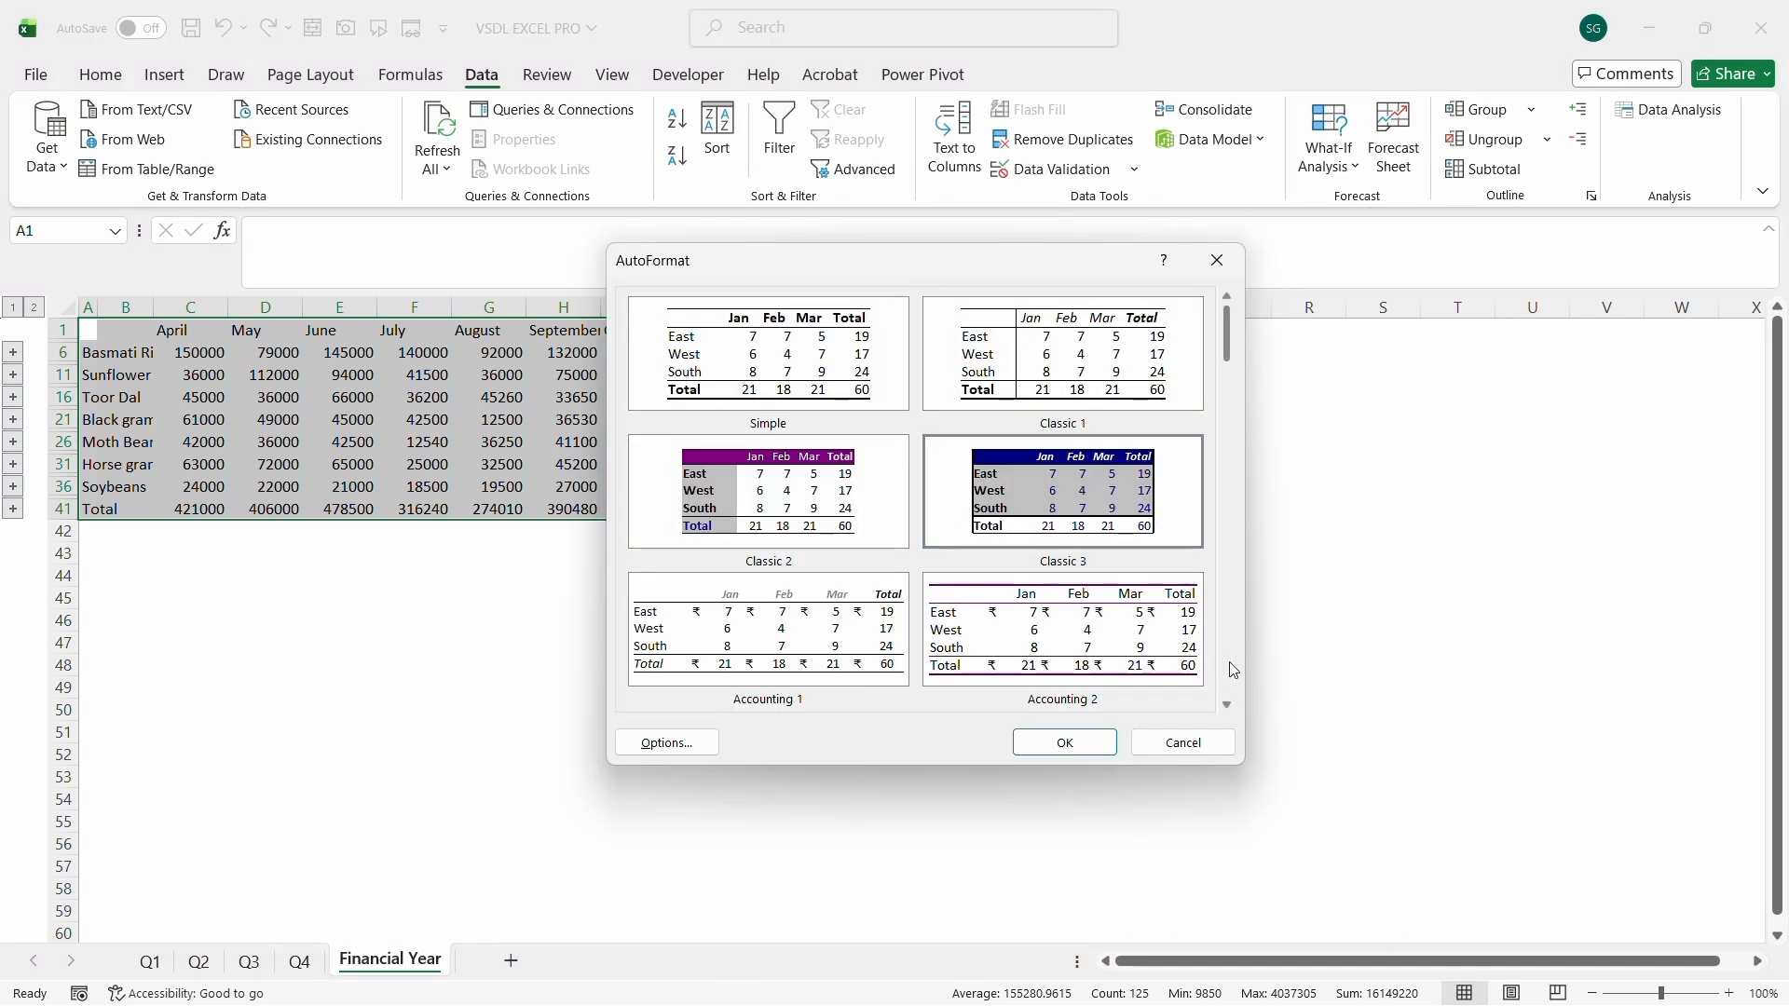
{"action": "key", "text": "Return"}
{"action": "left_click", "coordinate": [541, 710]}
Expand the Basmati Rice group, label its four detail rows Q1, Q2, Q3 and Q4 in B2:B5, and collapse the group
{"action": "left_click", "coordinate": [12, 353]}
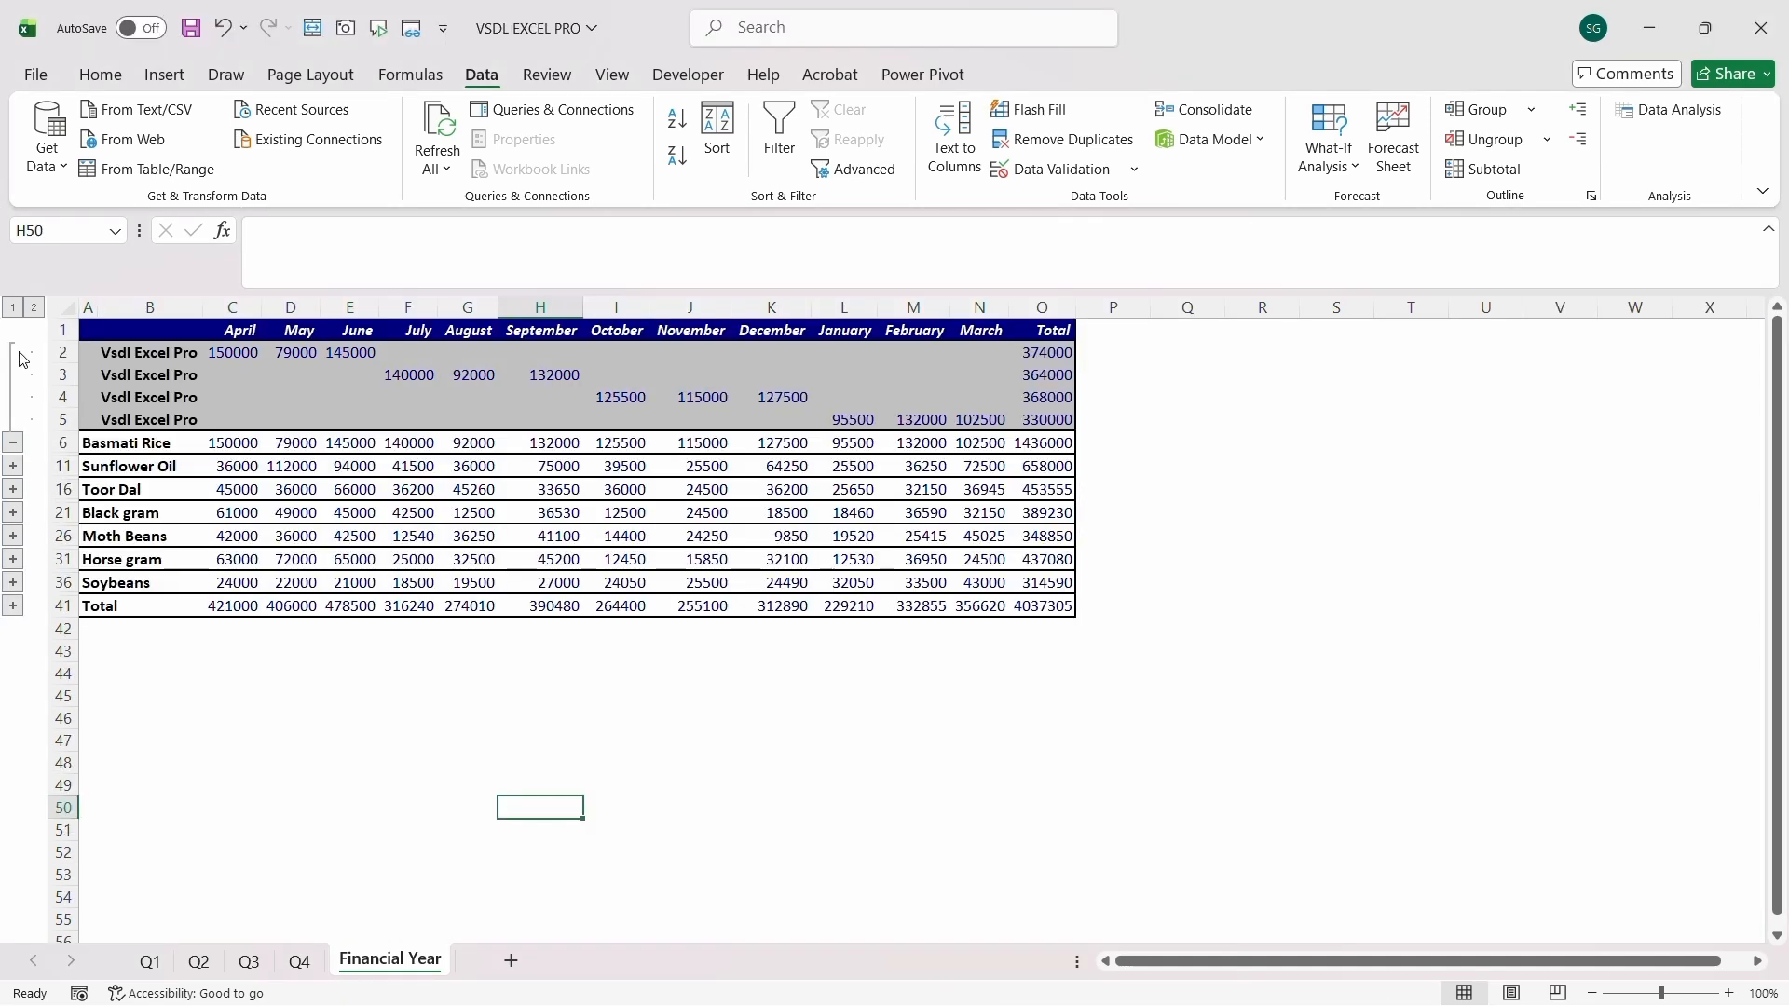
{"action": "left_click", "coordinate": [140, 351]}
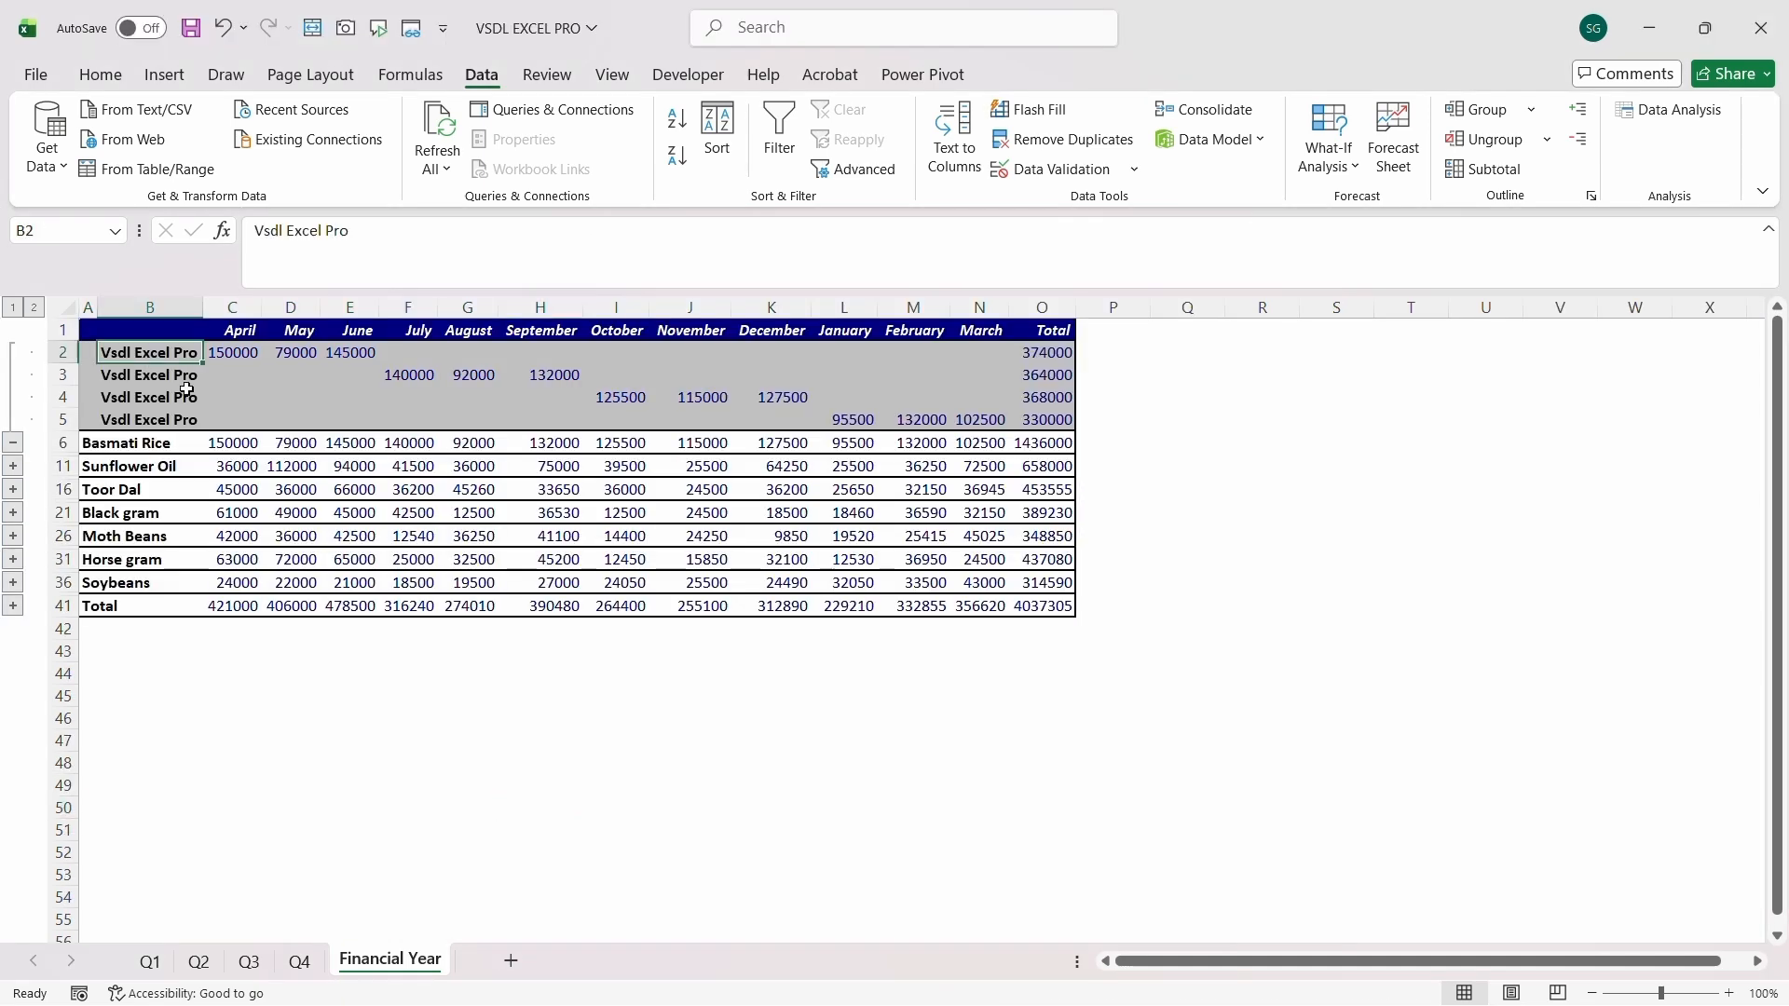
{"action": "type", "text": "Q"}
{"action": "double_click", "coordinate": [128, 354]}
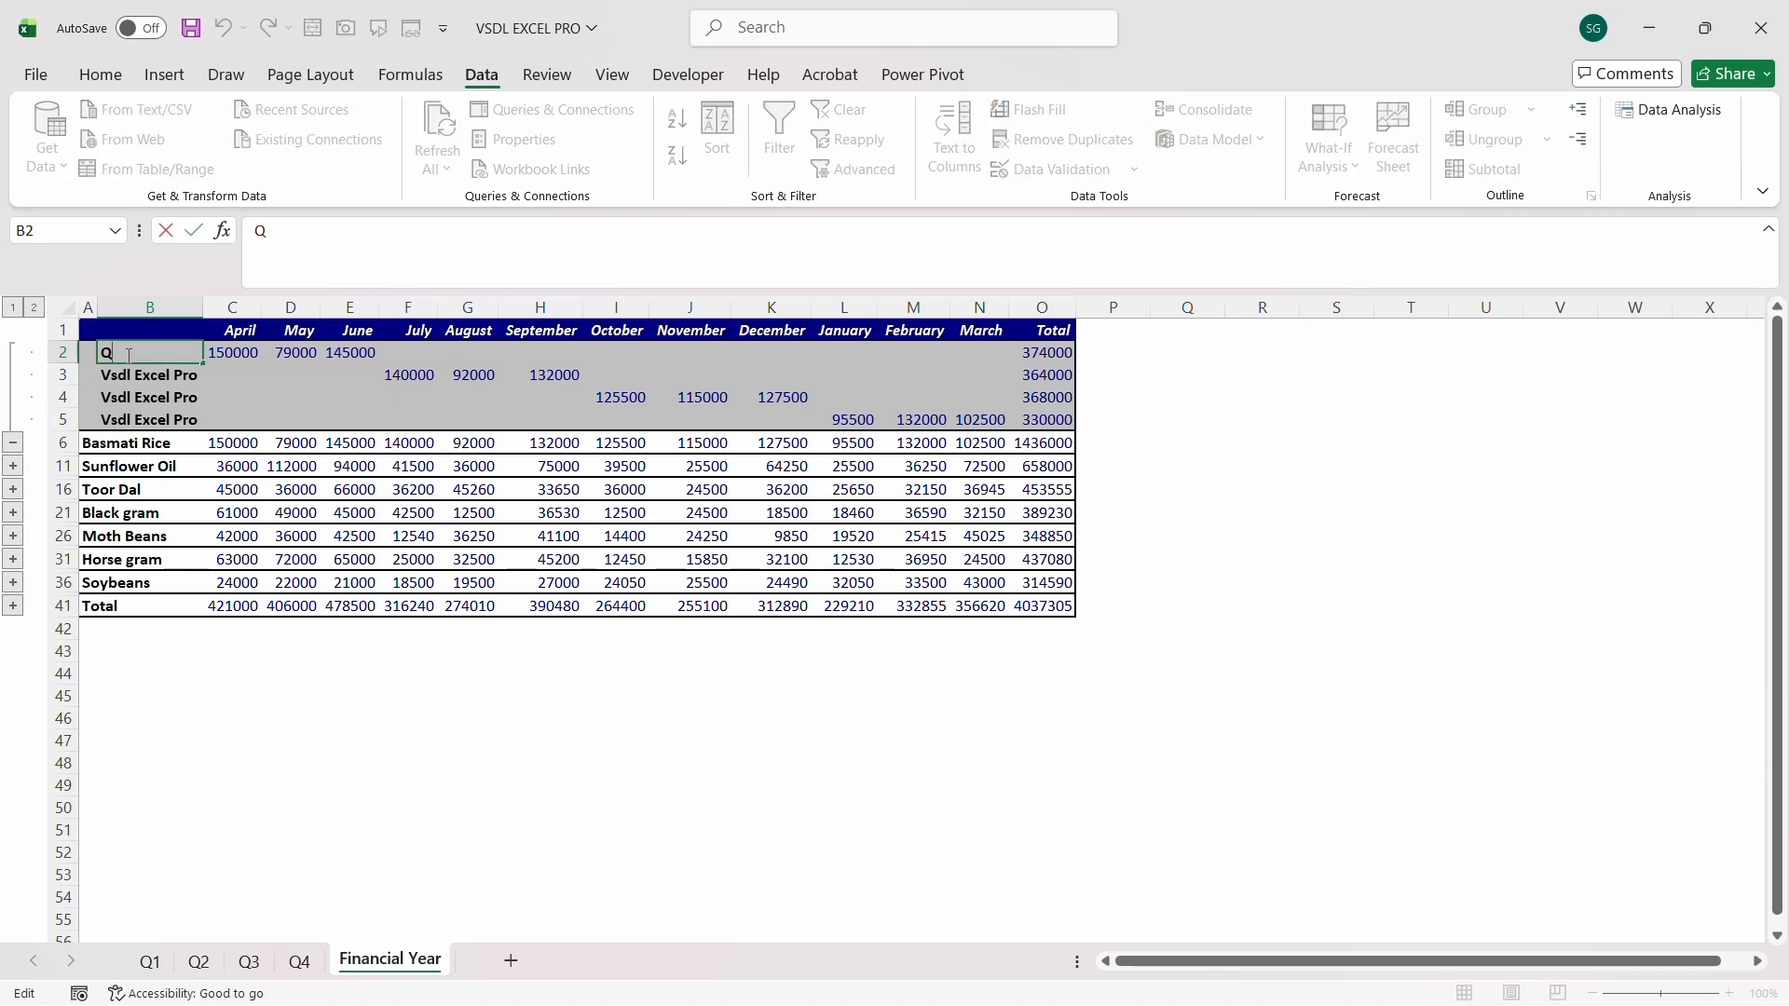
{"action": "type", "text": "1"}
{"action": "key", "text": "Return"}
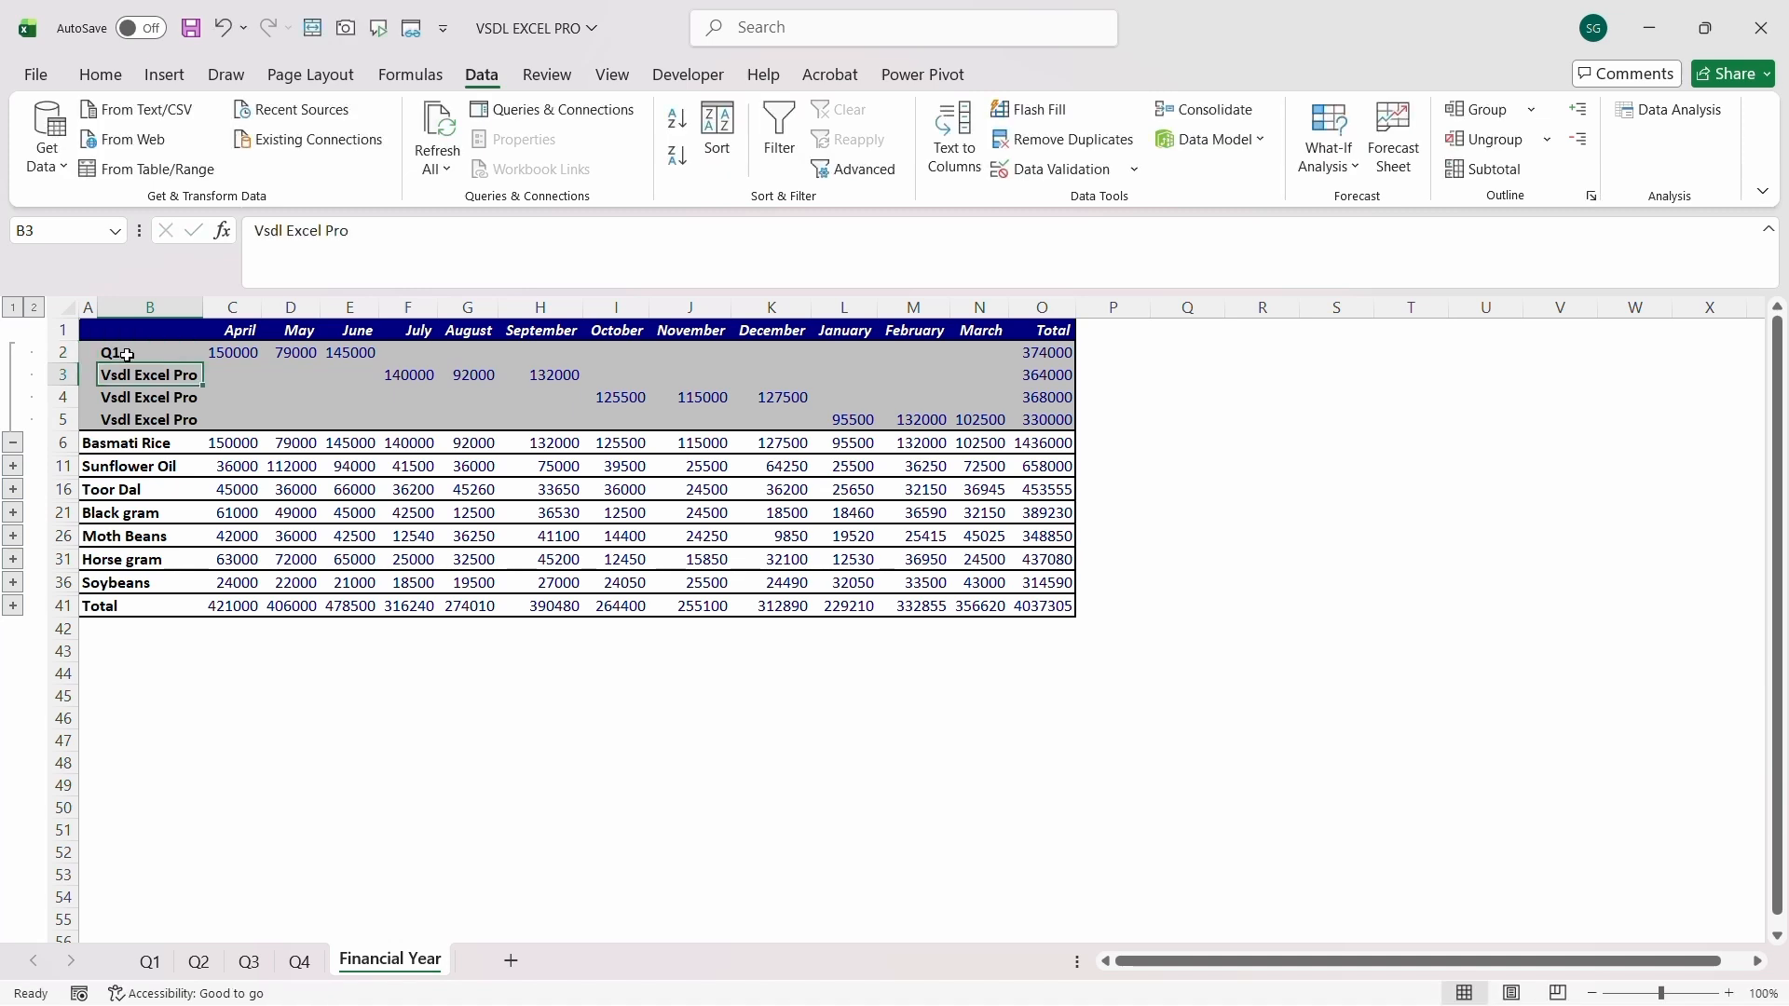
{"action": "type", "text": "Q2"}
{"action": "key", "text": "Return"}
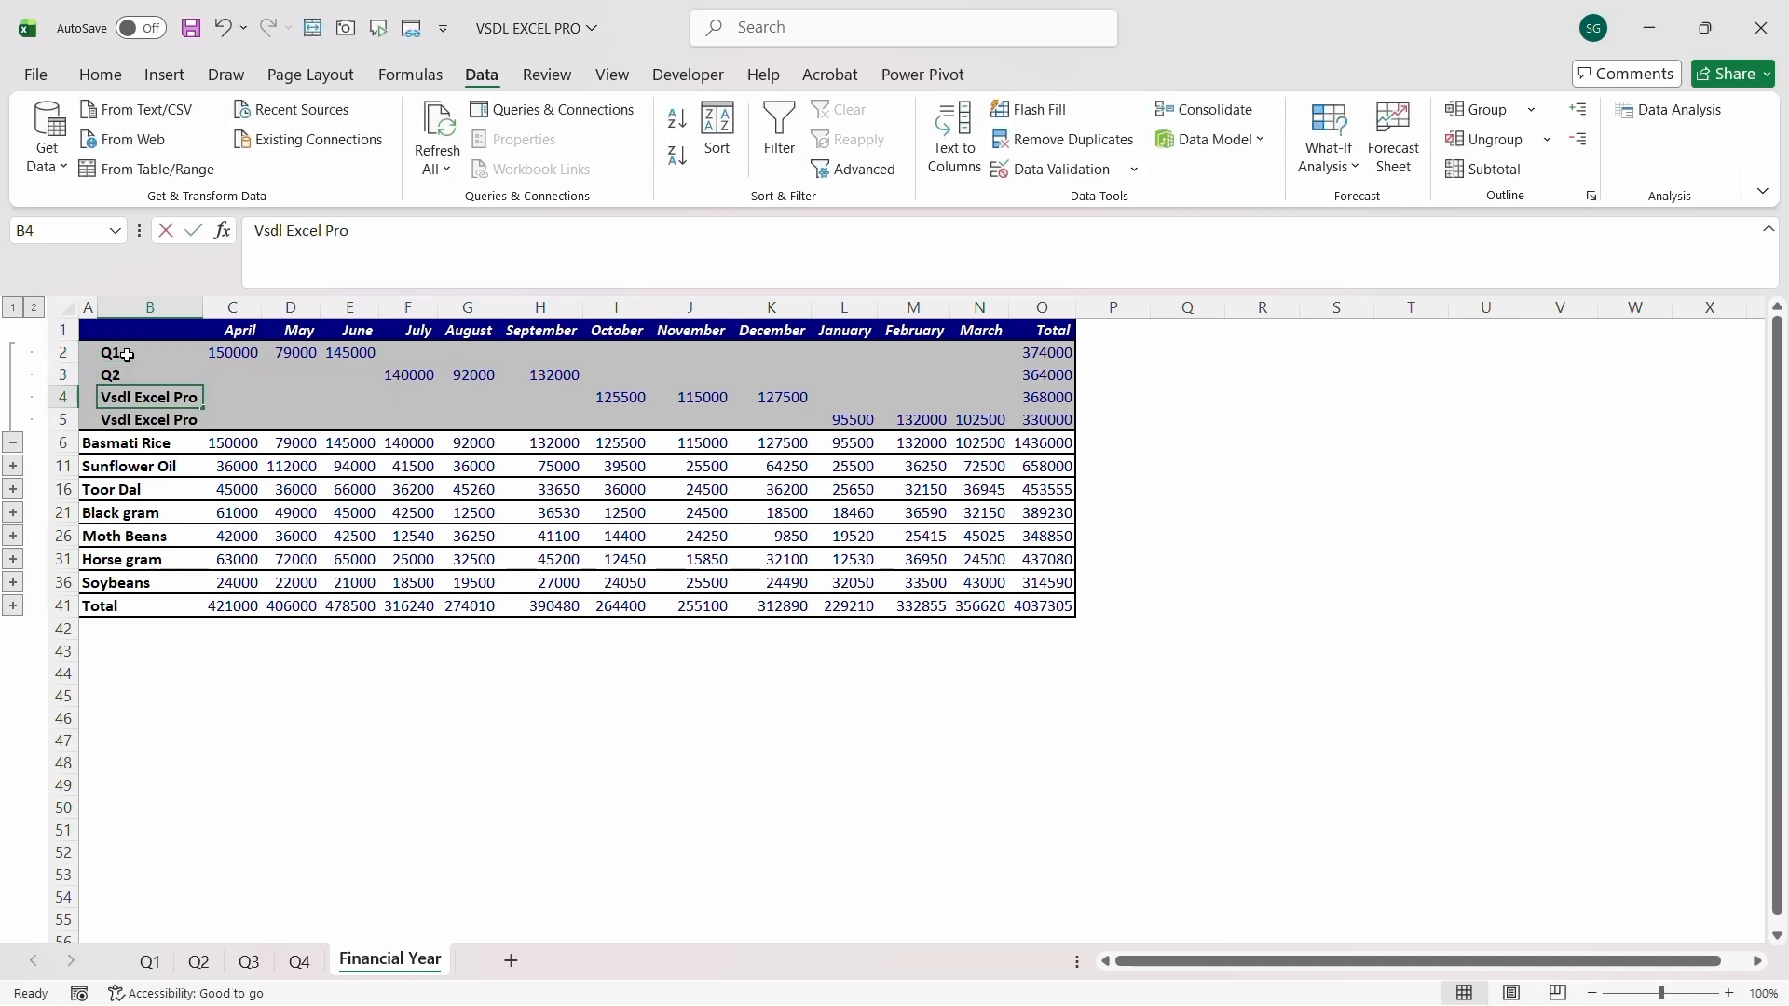
{"action": "type", "text": "Q3"}
{"action": "key", "text": "Return"}
{"action": "type", "text": "Q4"}
{"action": "key", "text": "Return"}
{"action": "key", "text": "Return"}
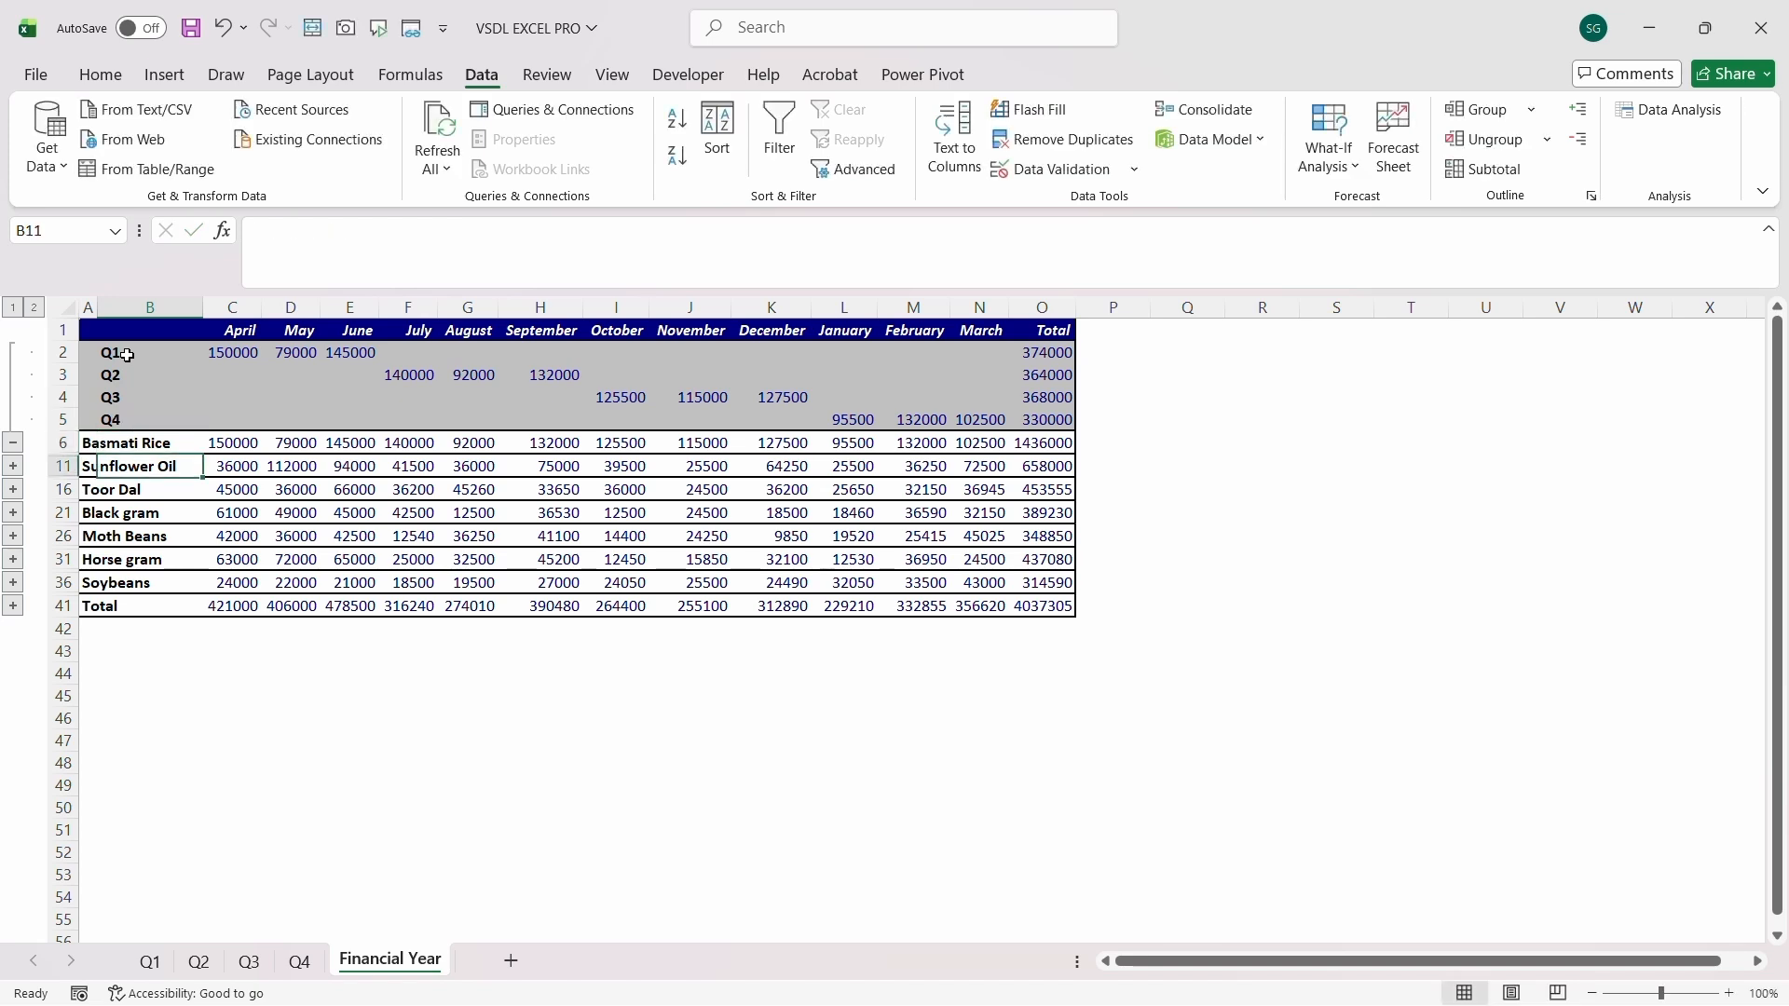
{"action": "left_click", "coordinate": [13, 443]}
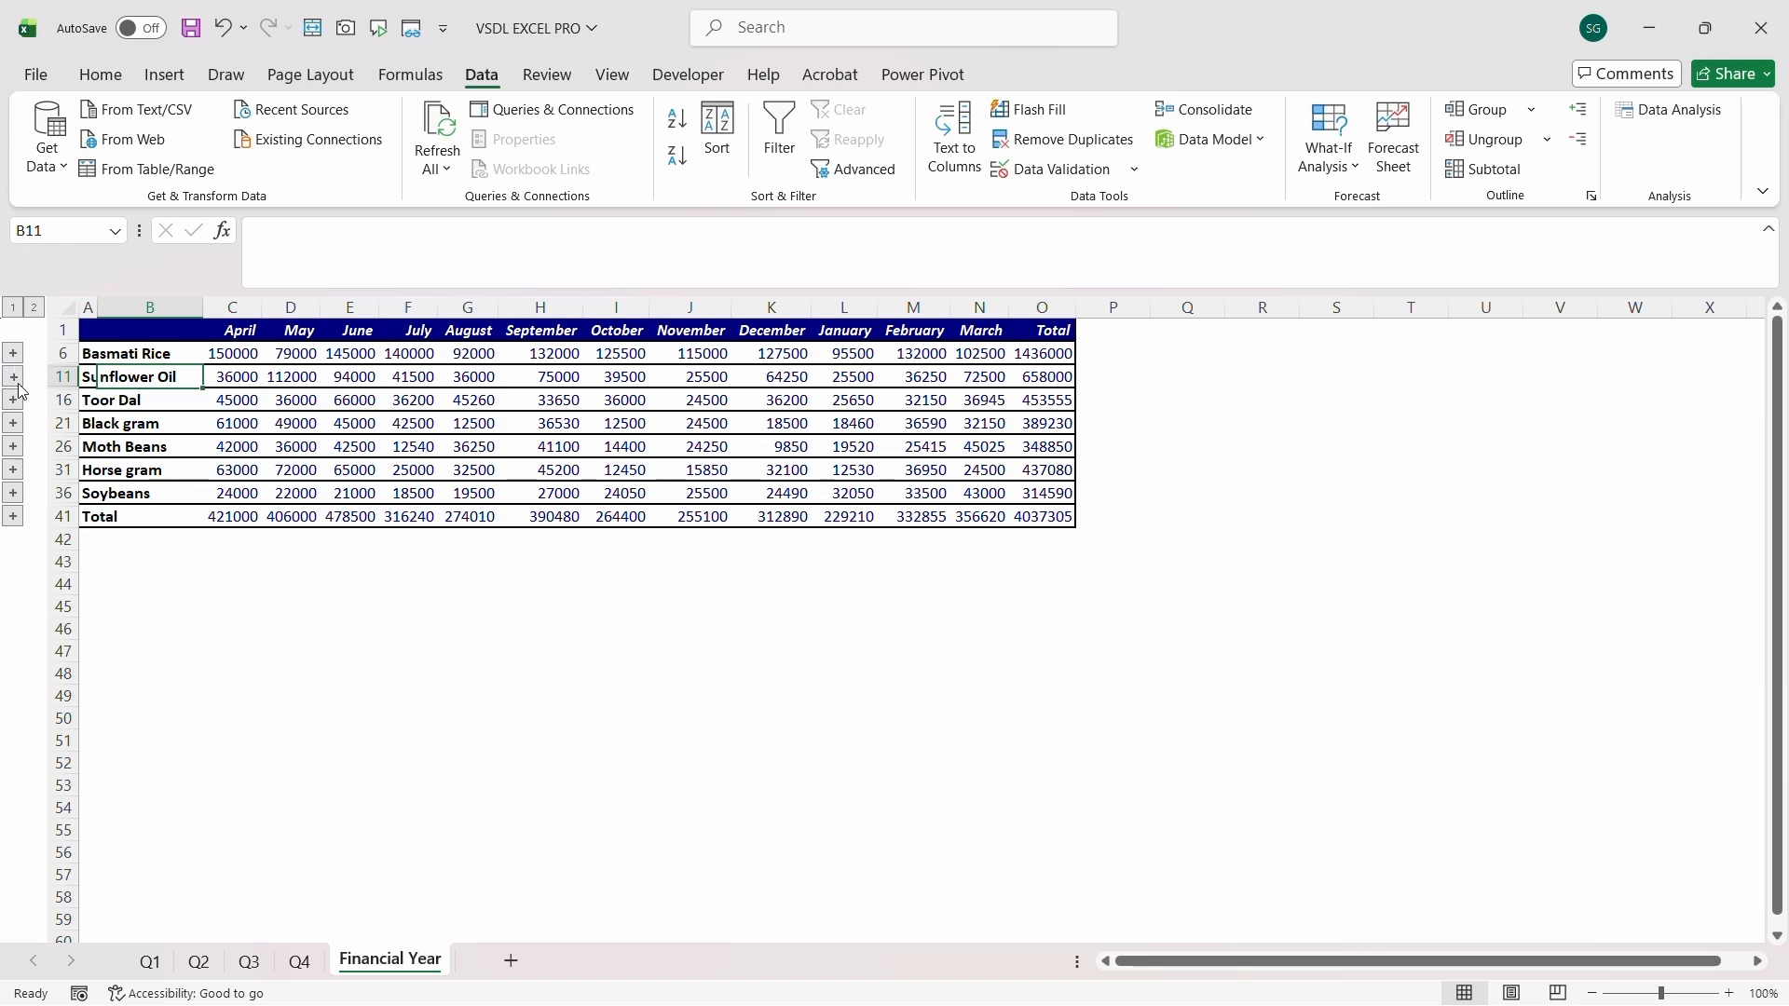
Expand the Sunflower Oil group, label its detail rows Q1 to Q4 in B7:B10, check them, and collapse the group
{"action": "left_click", "coordinate": [13, 376]}
{"action": "left_click", "coordinate": [119, 378]}
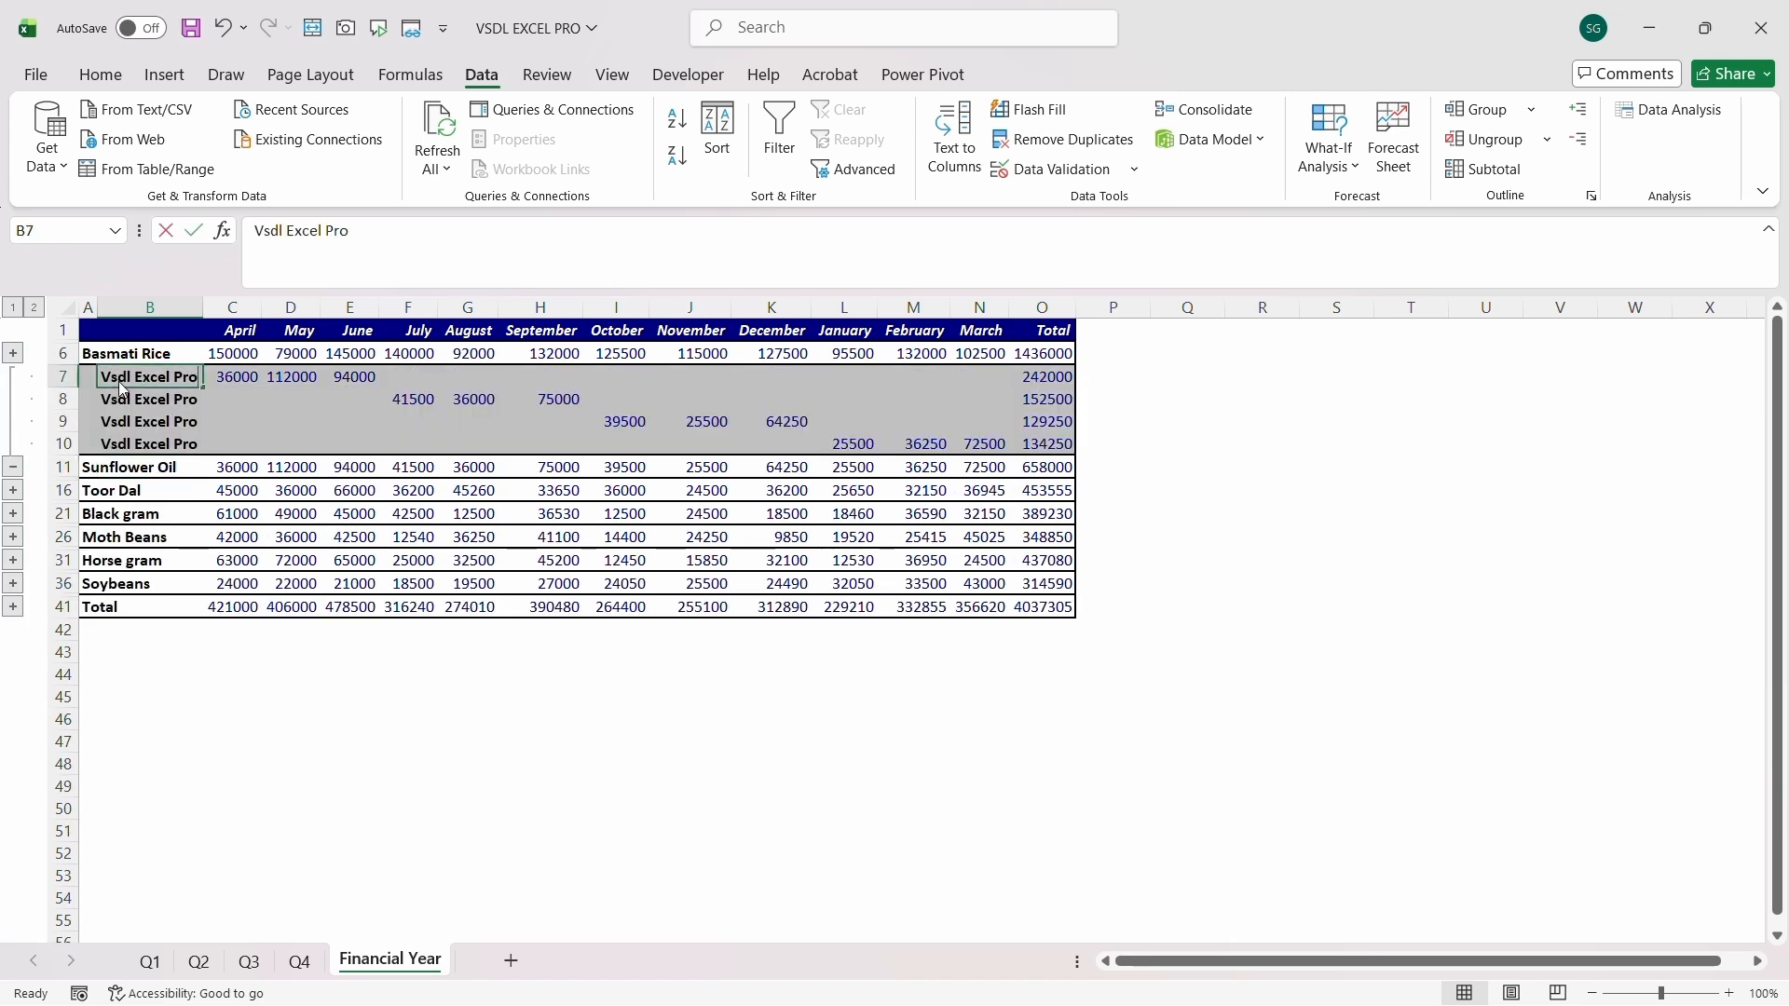
{"action": "type", "text": "Q1"}
{"action": "key", "text": "Return"}
{"action": "type", "text": "Q2"}
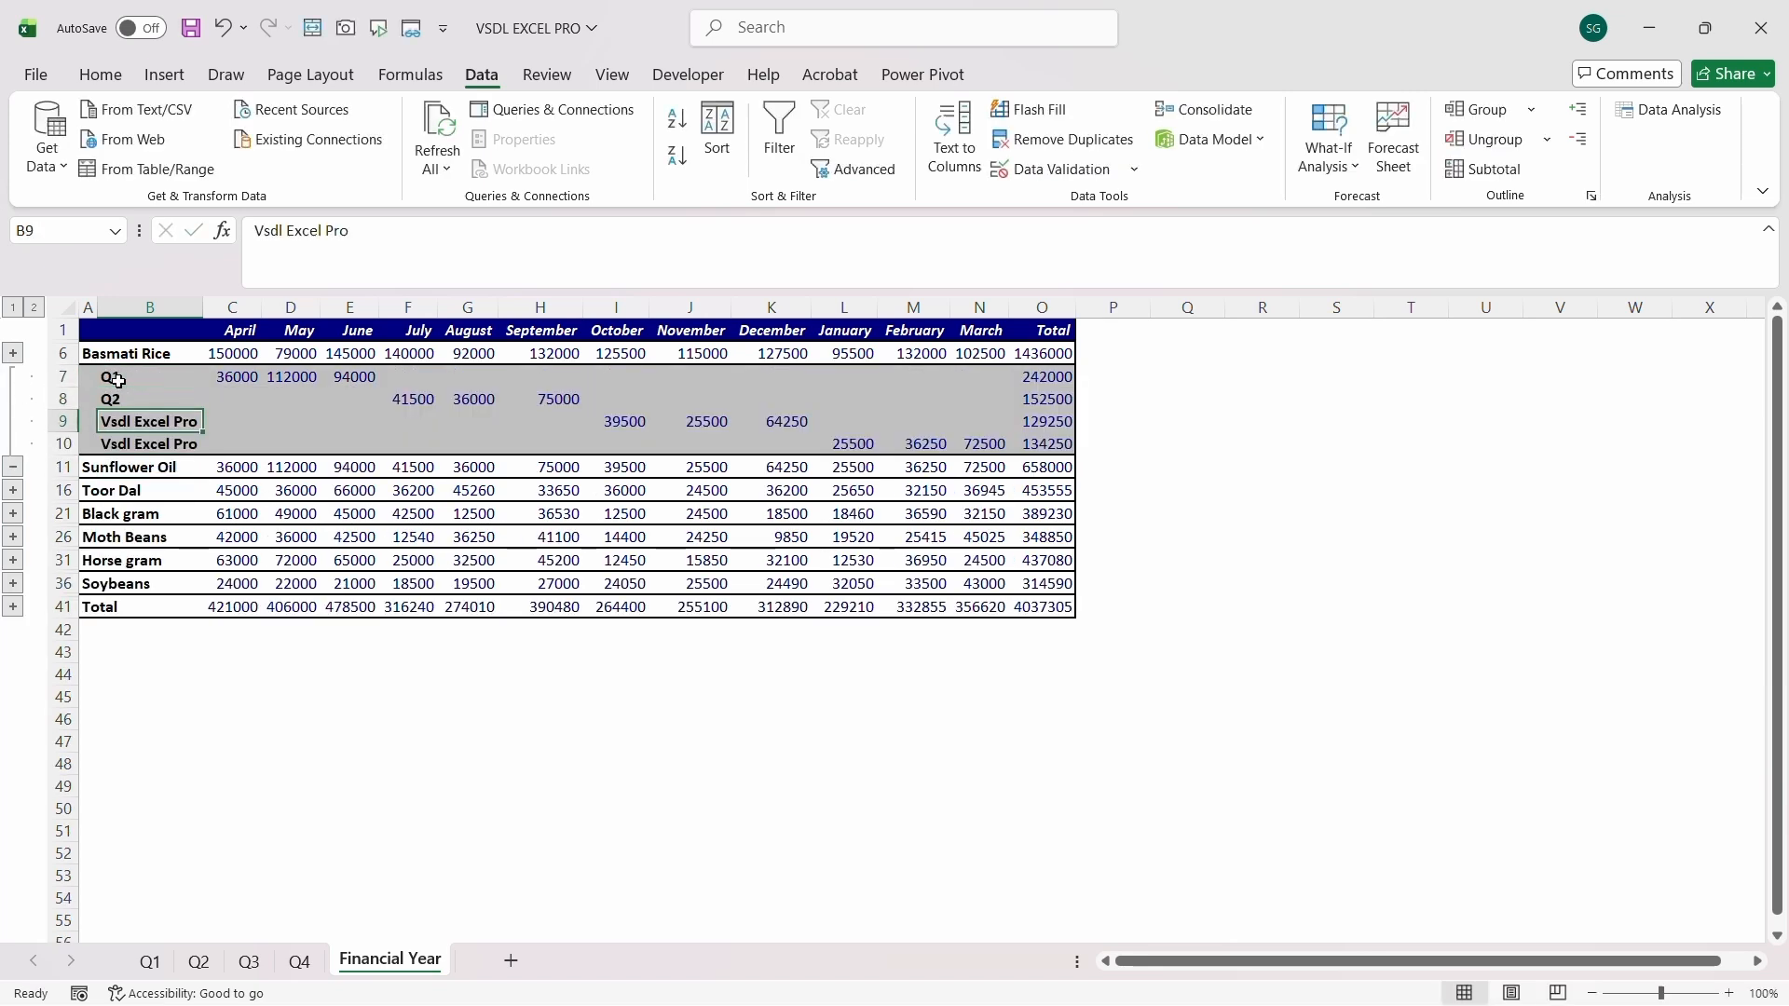
{"action": "key", "text": "Return"}
{"action": "type", "text": "Q3"}
{"action": "key", "text": "Return"}
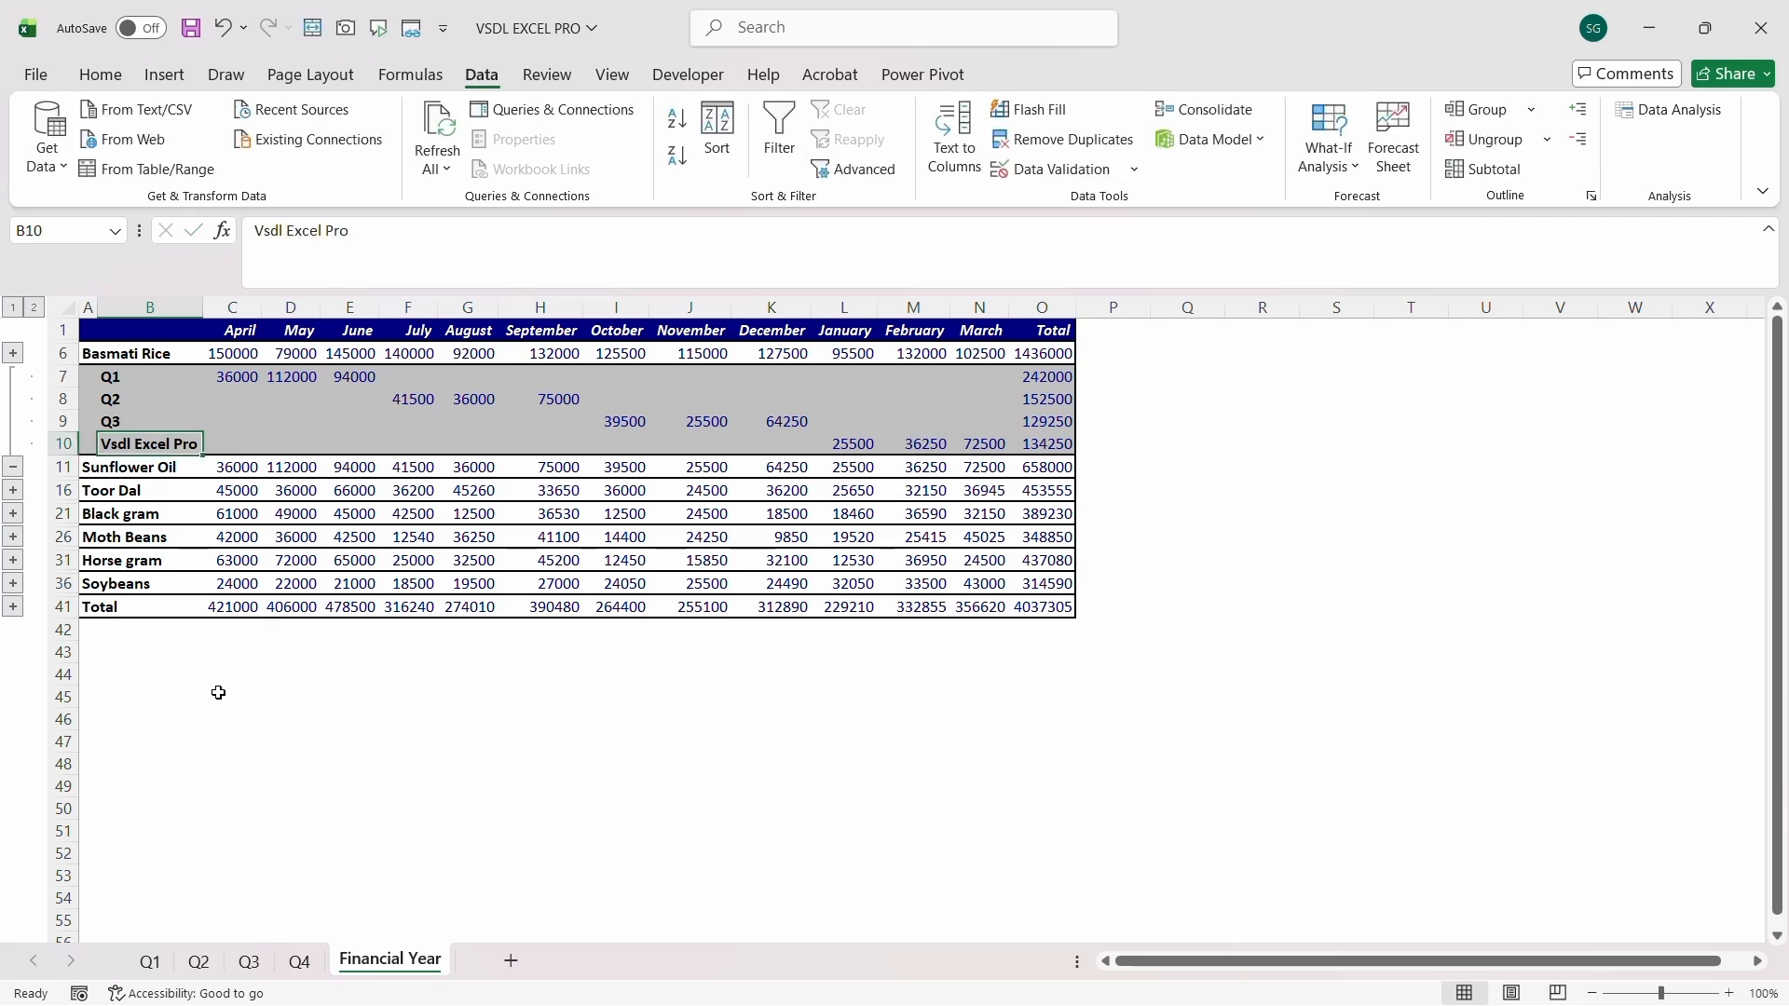
{"action": "type", "text": "Q4"}
{"action": "key", "text": "Return"}
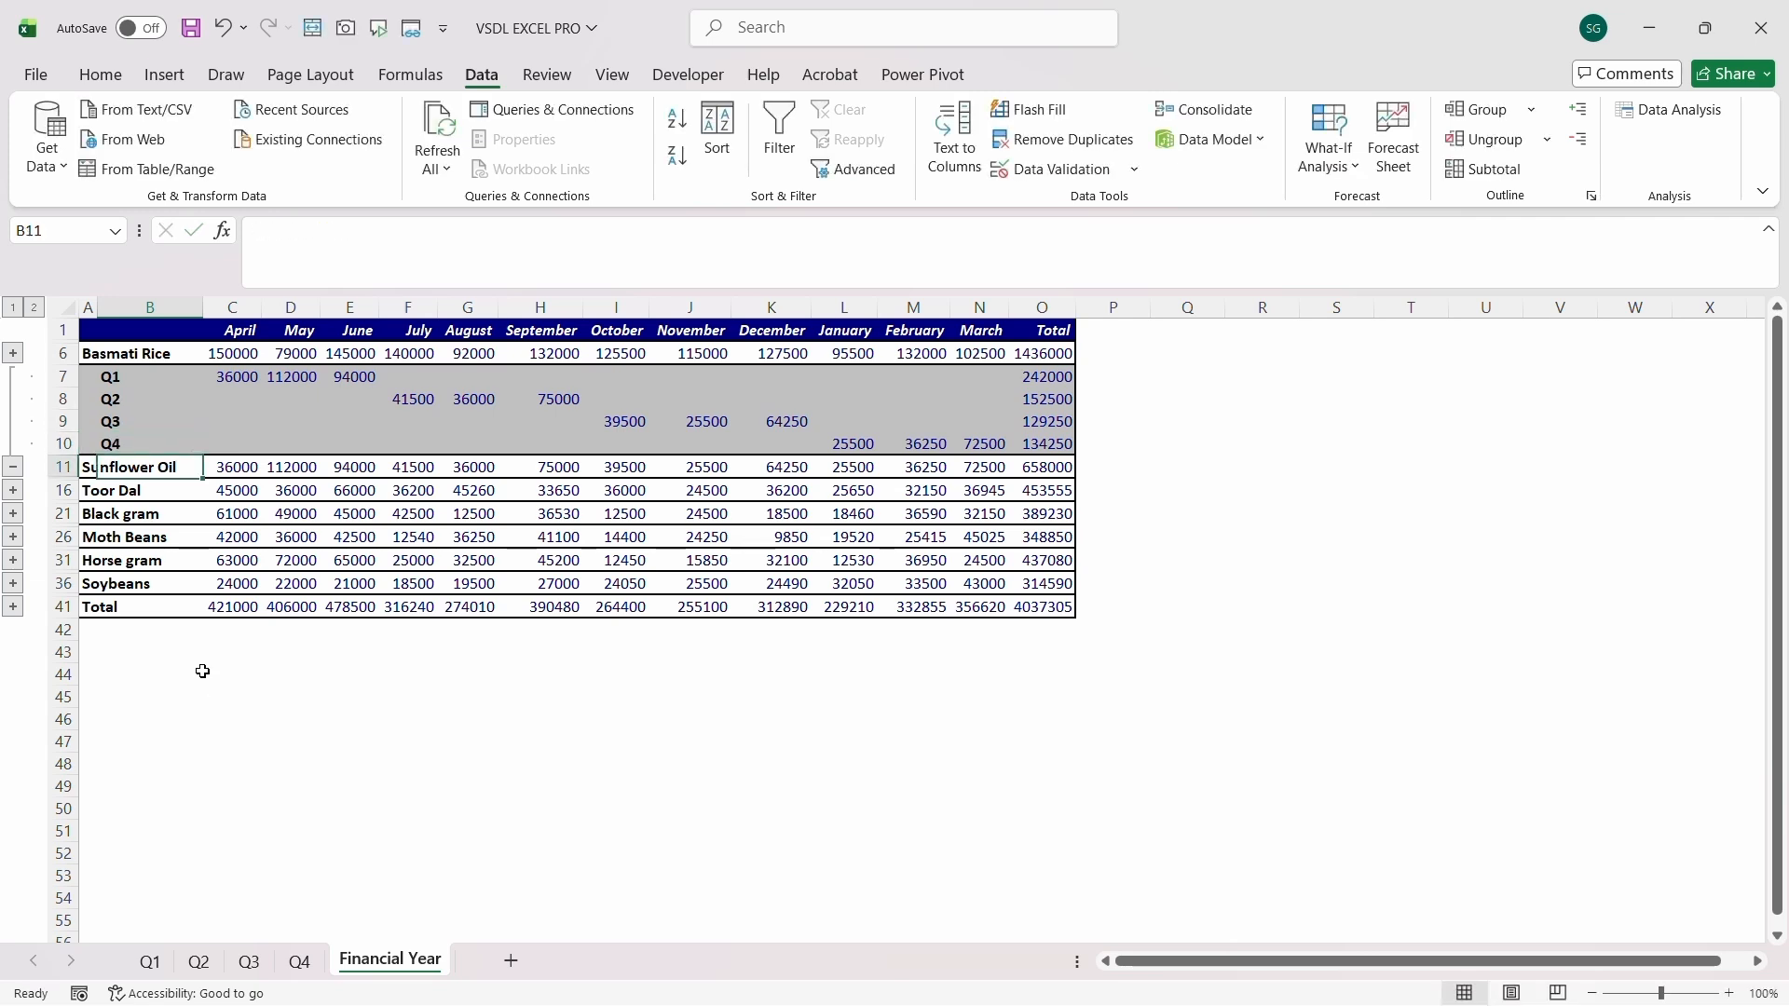
{"action": "left_click", "coordinate": [13, 467]}
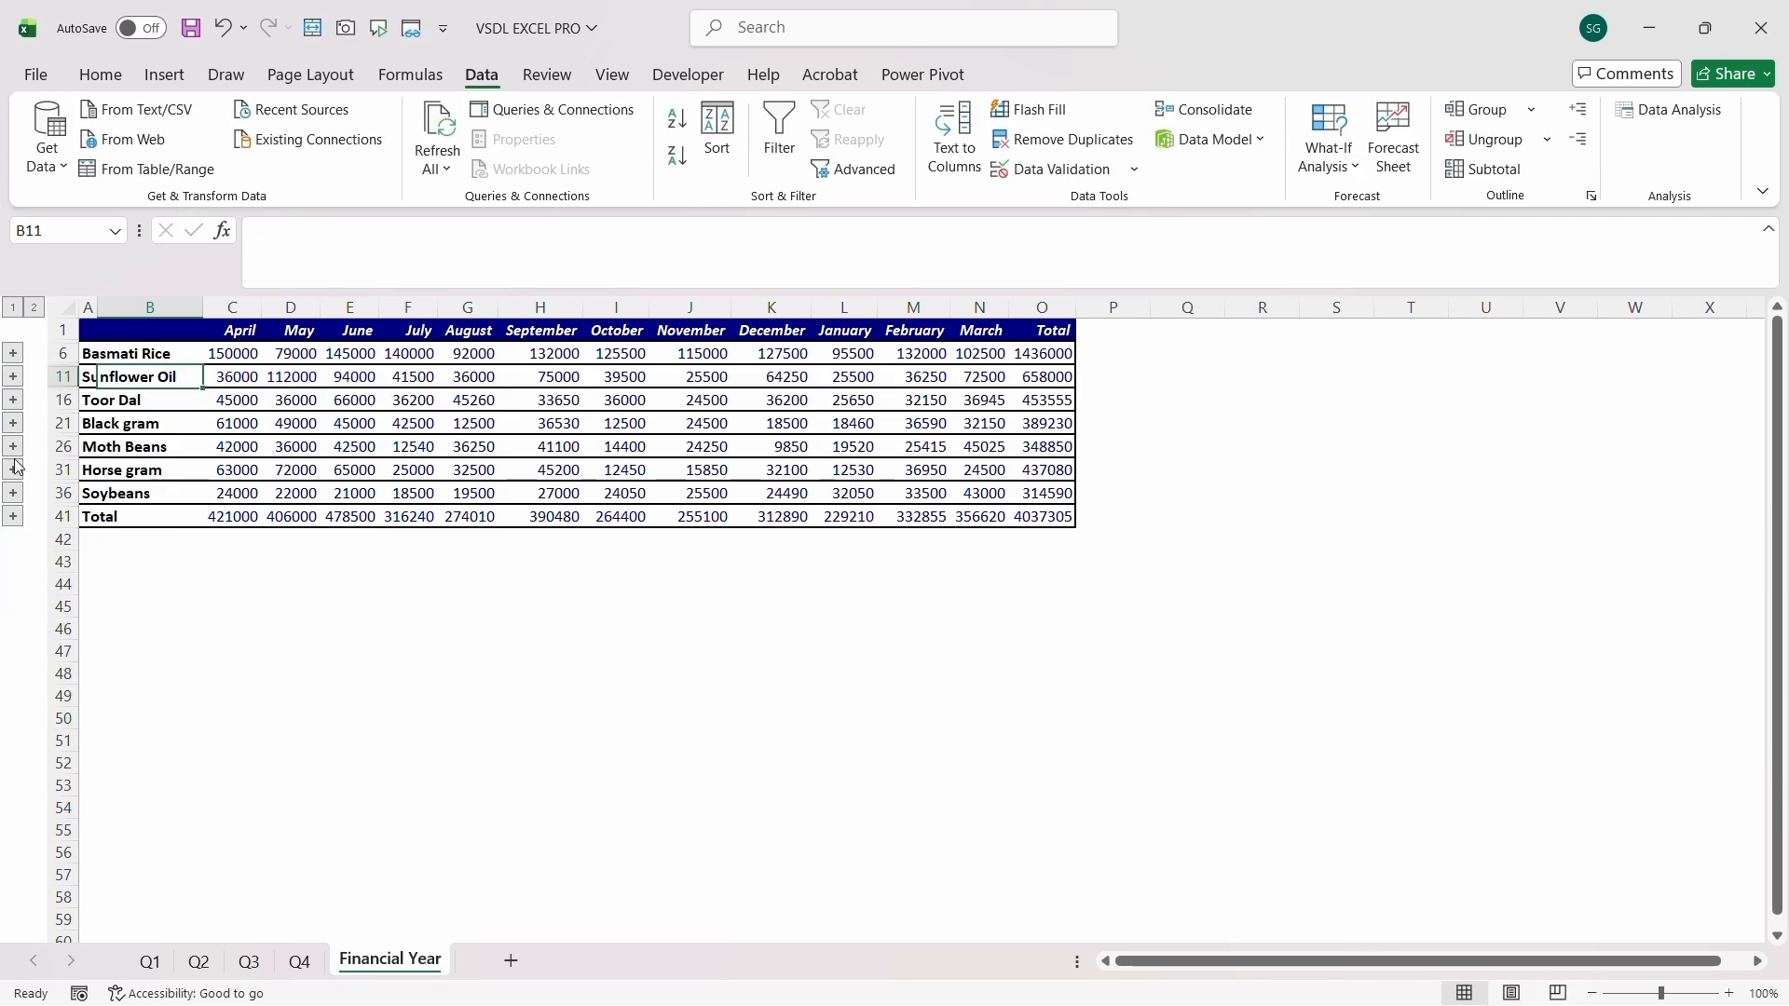
{"action": "left_click", "coordinate": [13, 377]}
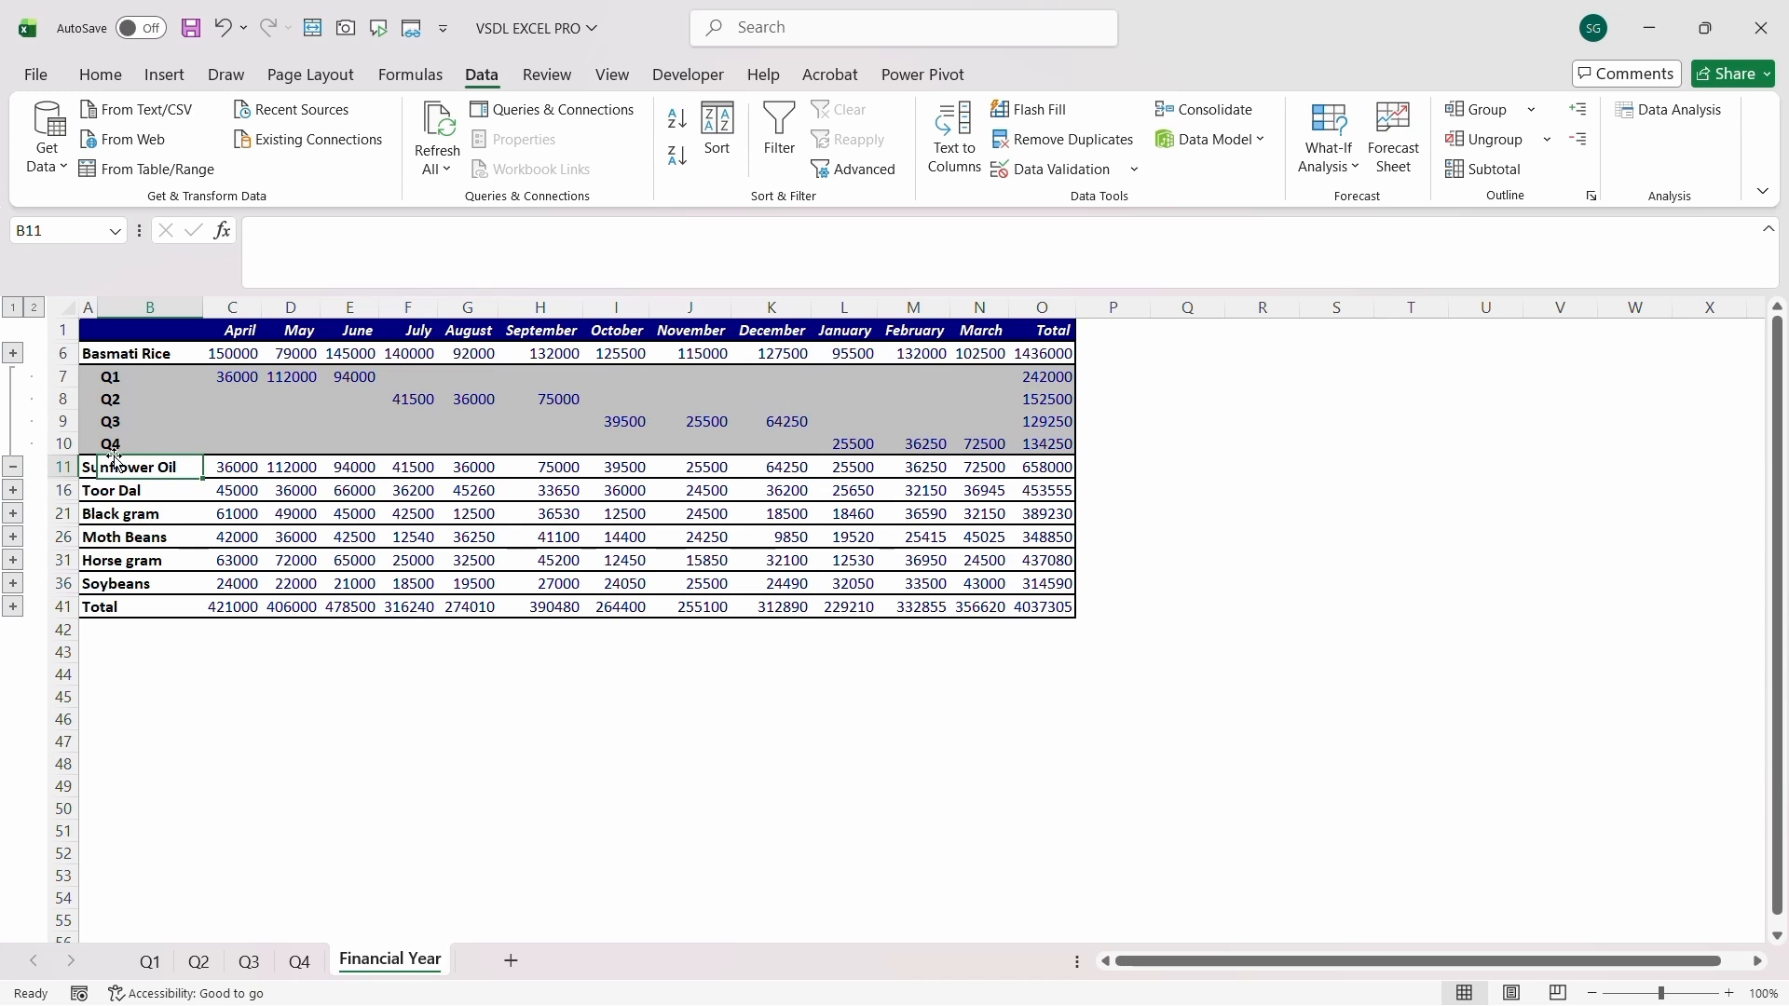
{"action": "left_click", "coordinate": [12, 471]}
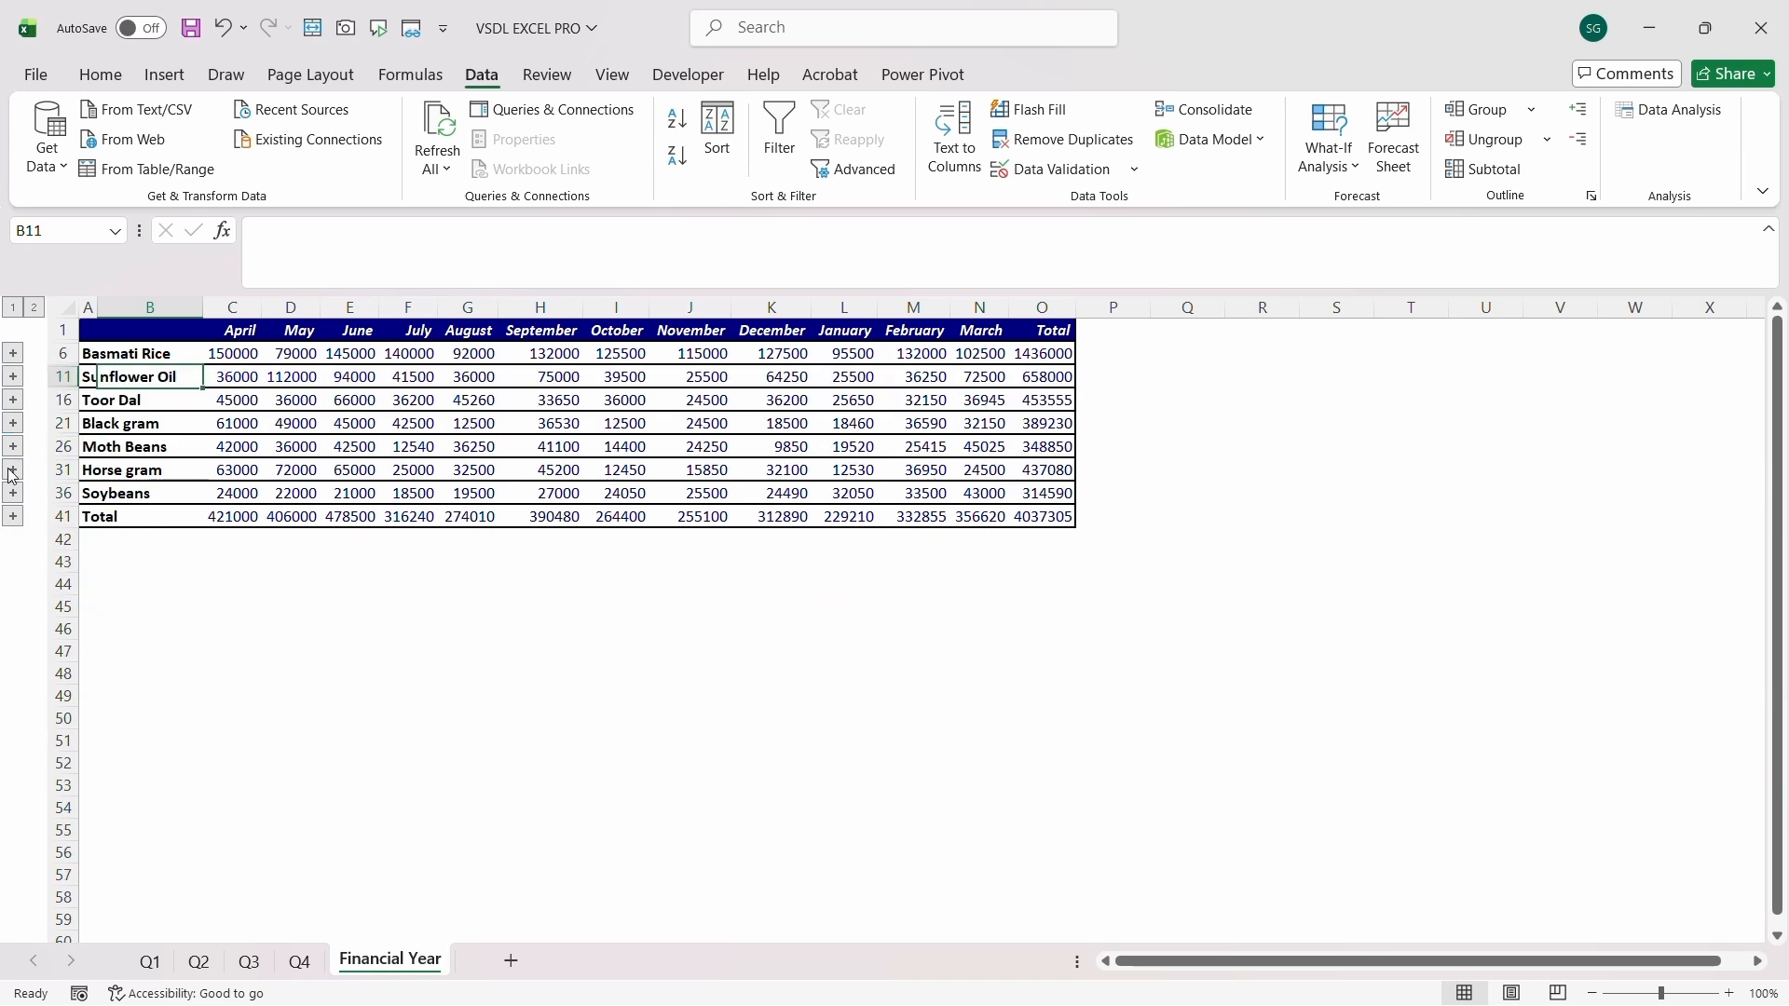
Expand the Toor Dal group, label its detail rows Q1 to Q4 in B12:B15, and collapse the group
{"action": "left_click", "coordinate": [12, 399]}
{"action": "left_click", "coordinate": [119, 405]}
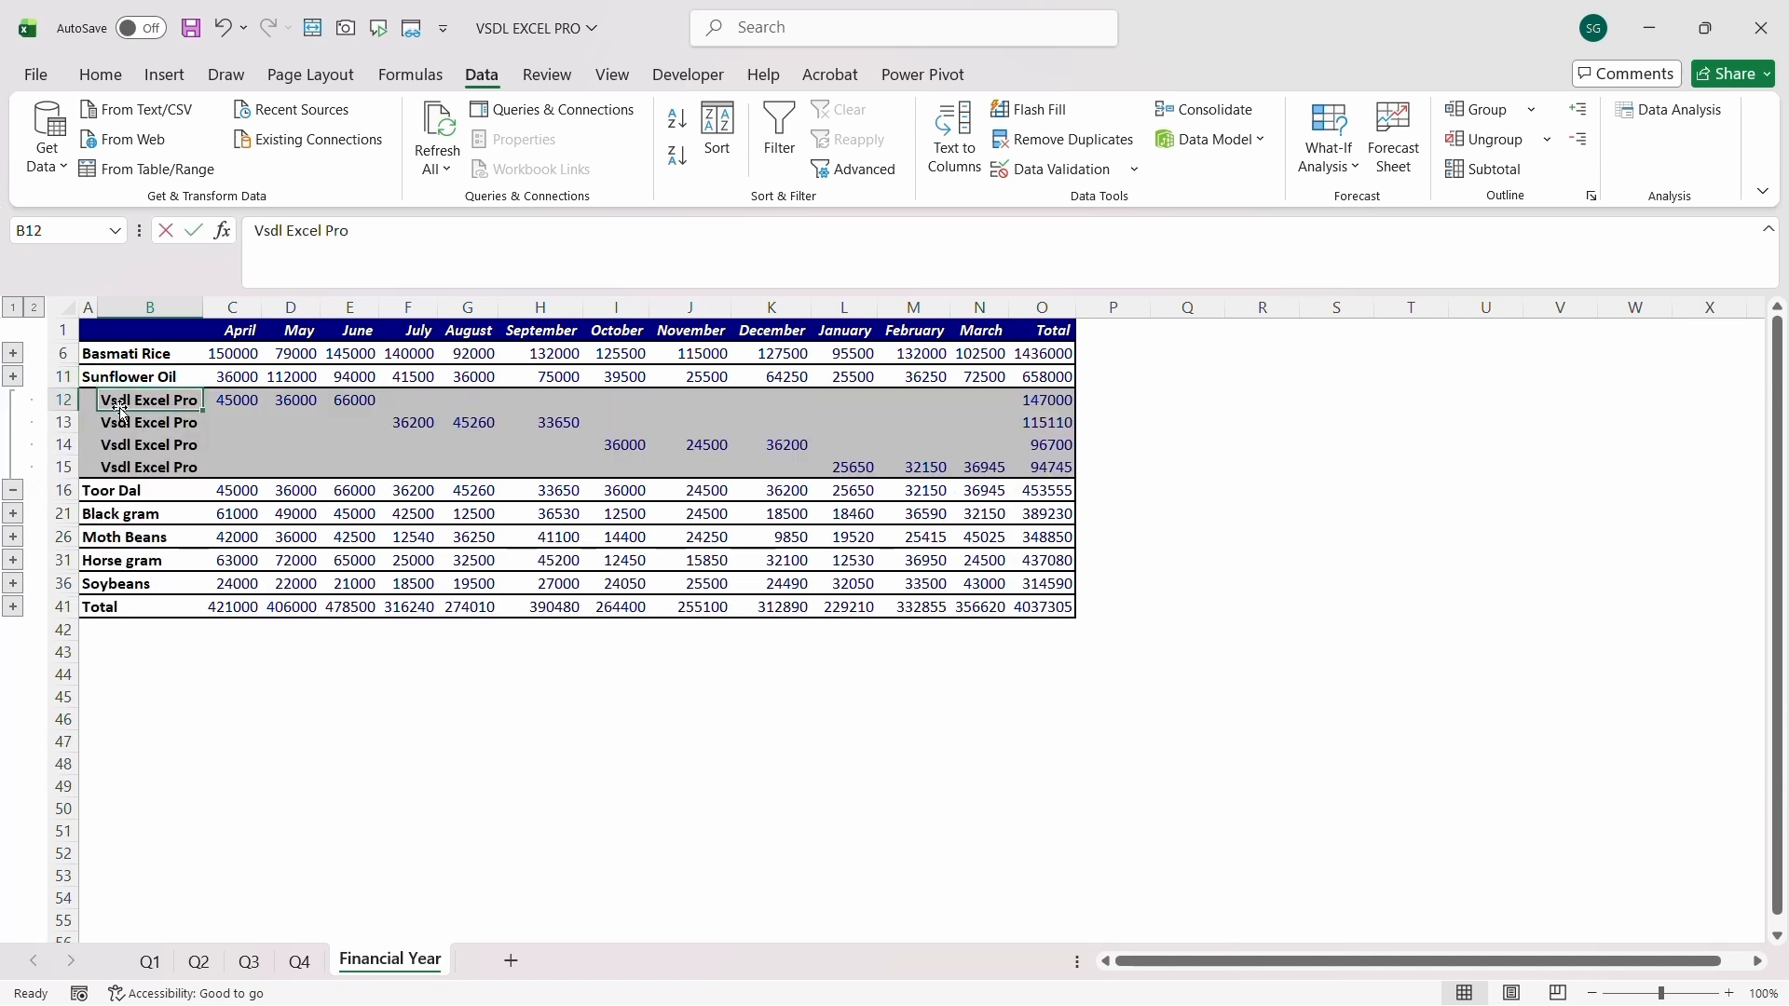
{"action": "type", "text": "Q1"}
{"action": "key", "text": "Return"}
{"action": "type", "text": "Q2"}
{"action": "key", "text": "Return"}
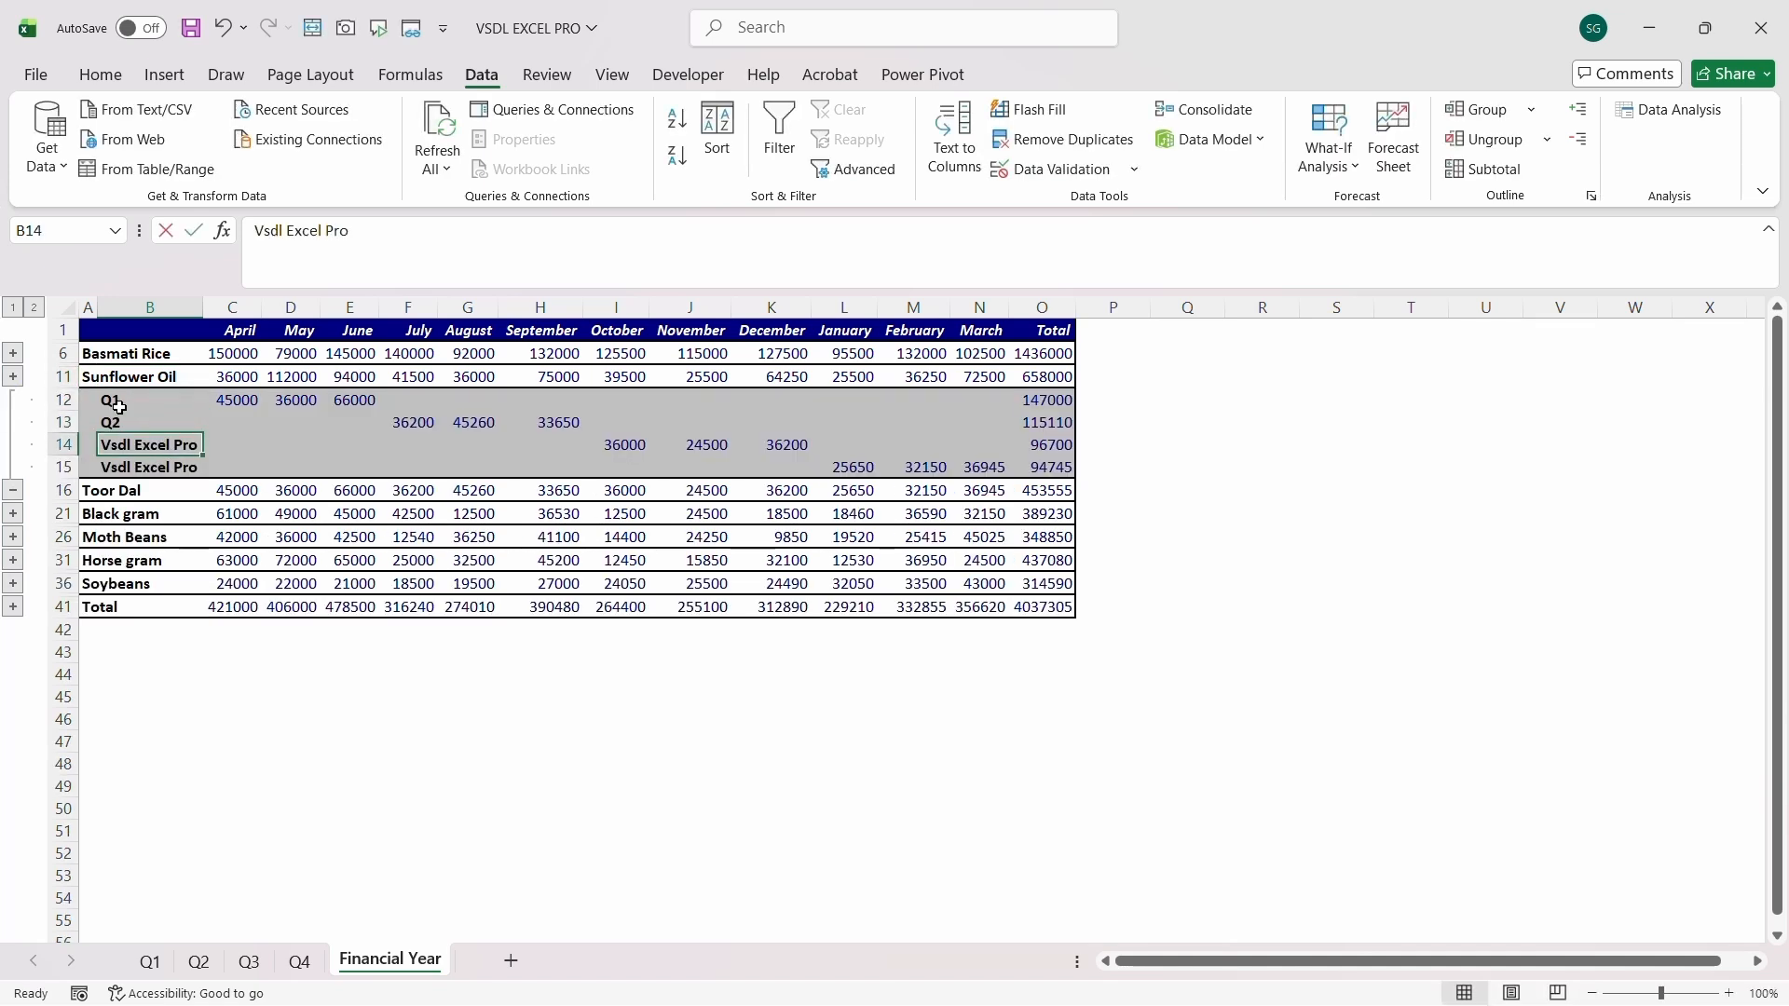
{"action": "type", "text": "Q3"}
{"action": "key", "text": "Return"}
{"action": "type", "text": "Q4"}
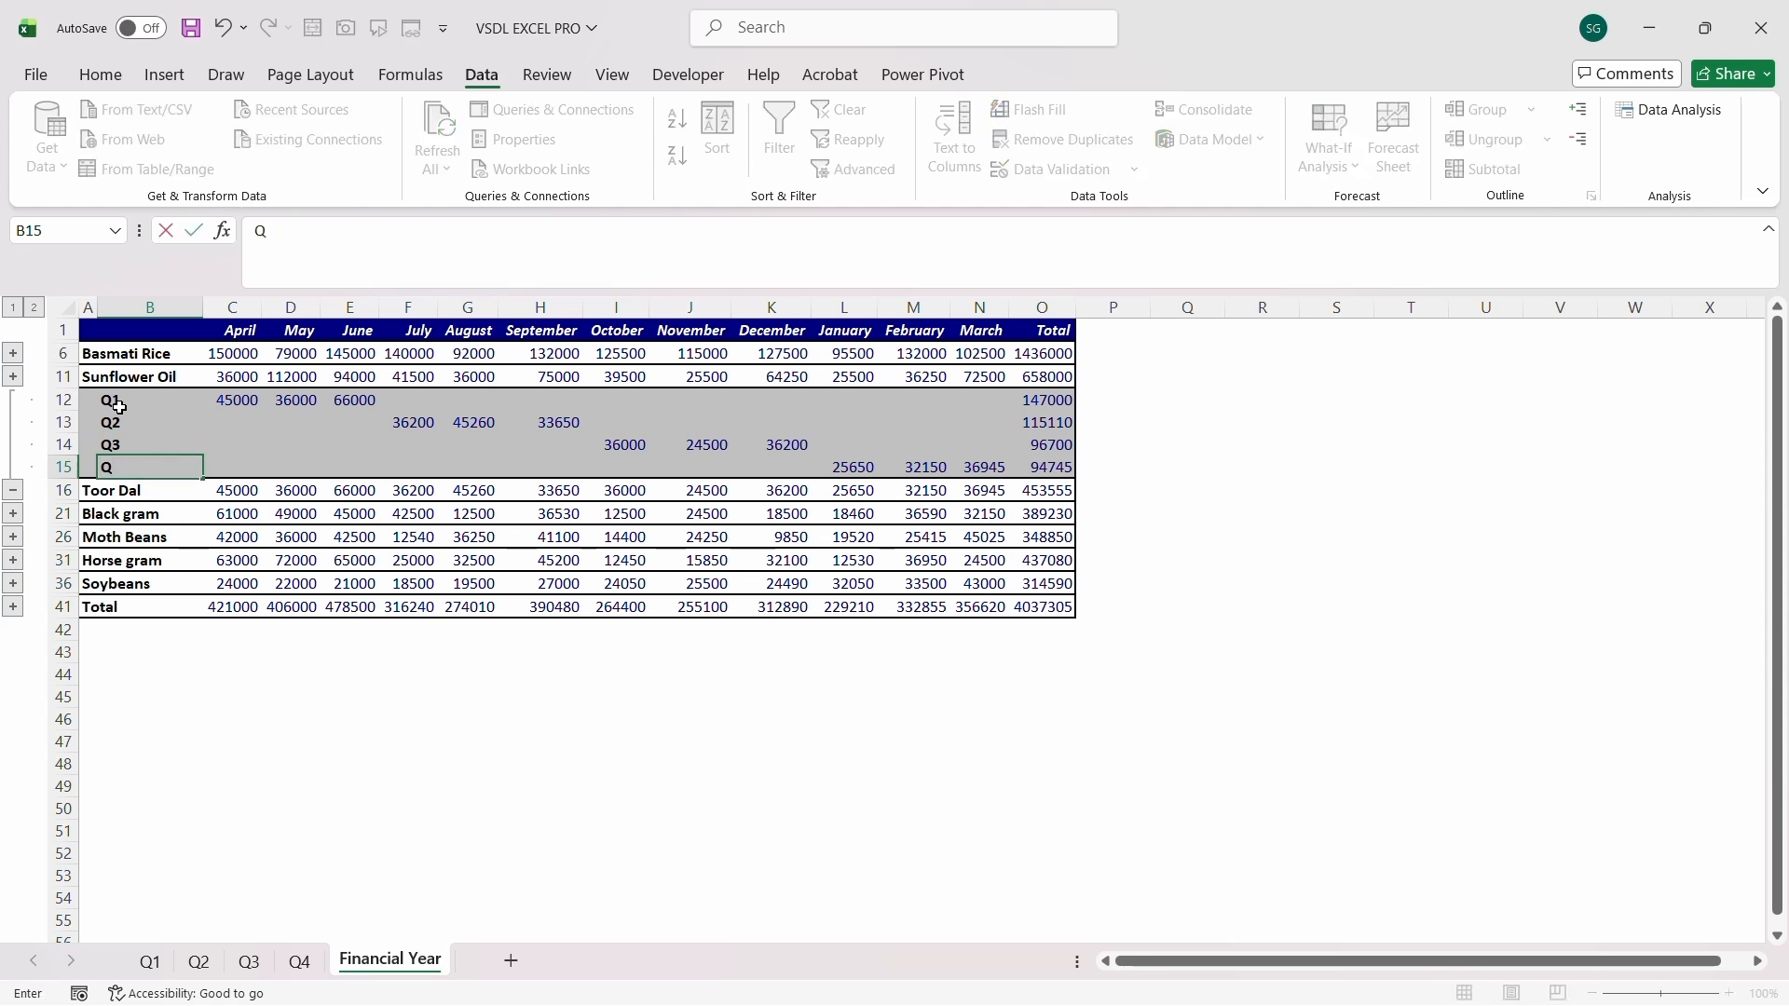
{"action": "key", "text": "Return"}
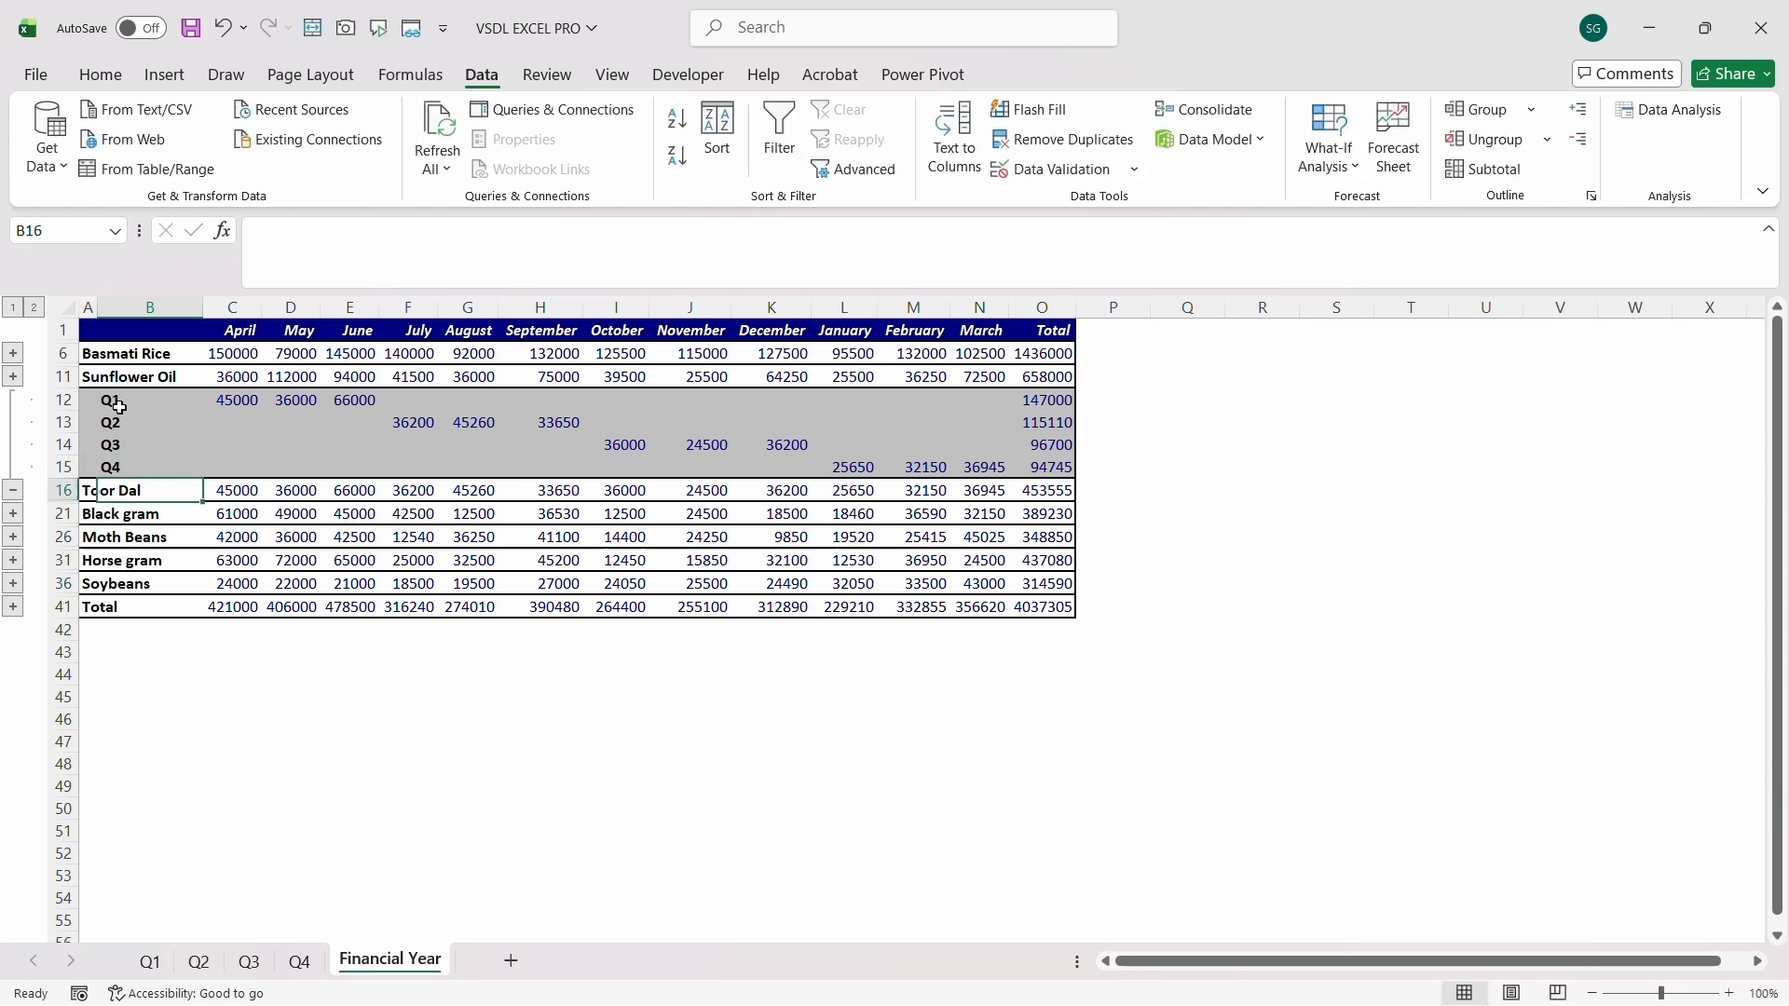
{"action": "left_click", "coordinate": [13, 490]}
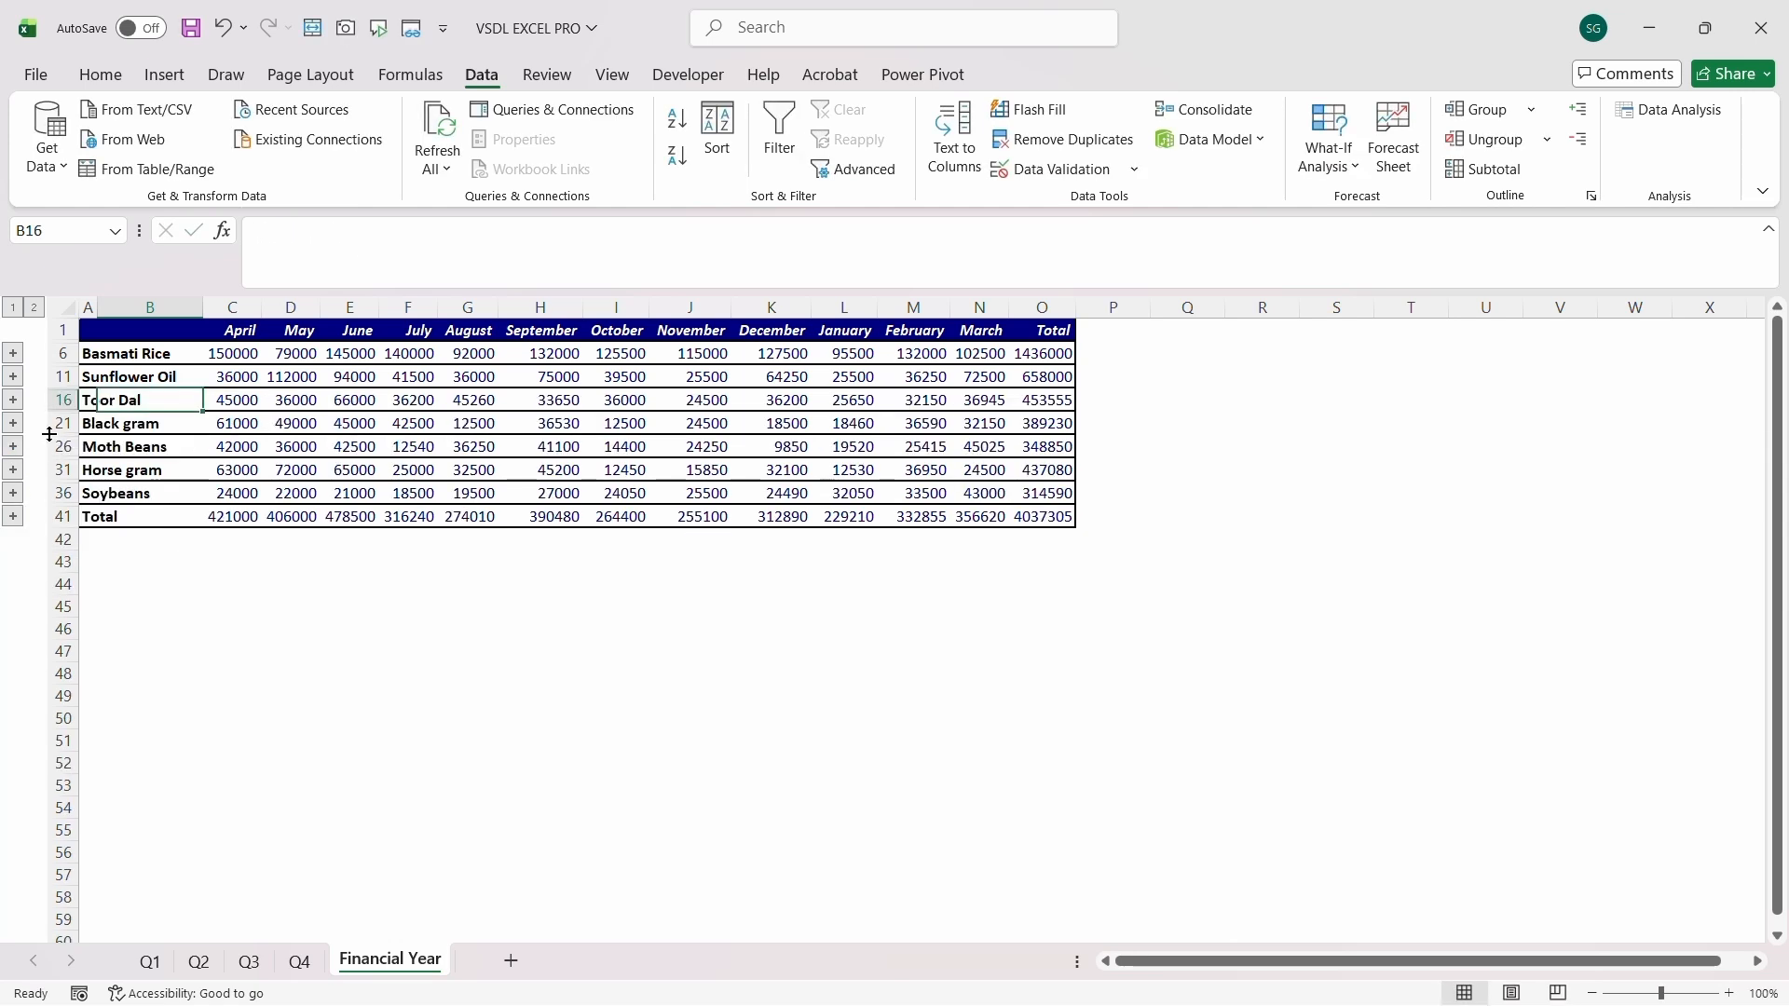
Expand the Black gram group and label its four detail rows Q1, Q2, Q3 and Q4 in B17:B20
{"action": "left_click", "coordinate": [13, 423]}
{"action": "left_click", "coordinate": [102, 423]}
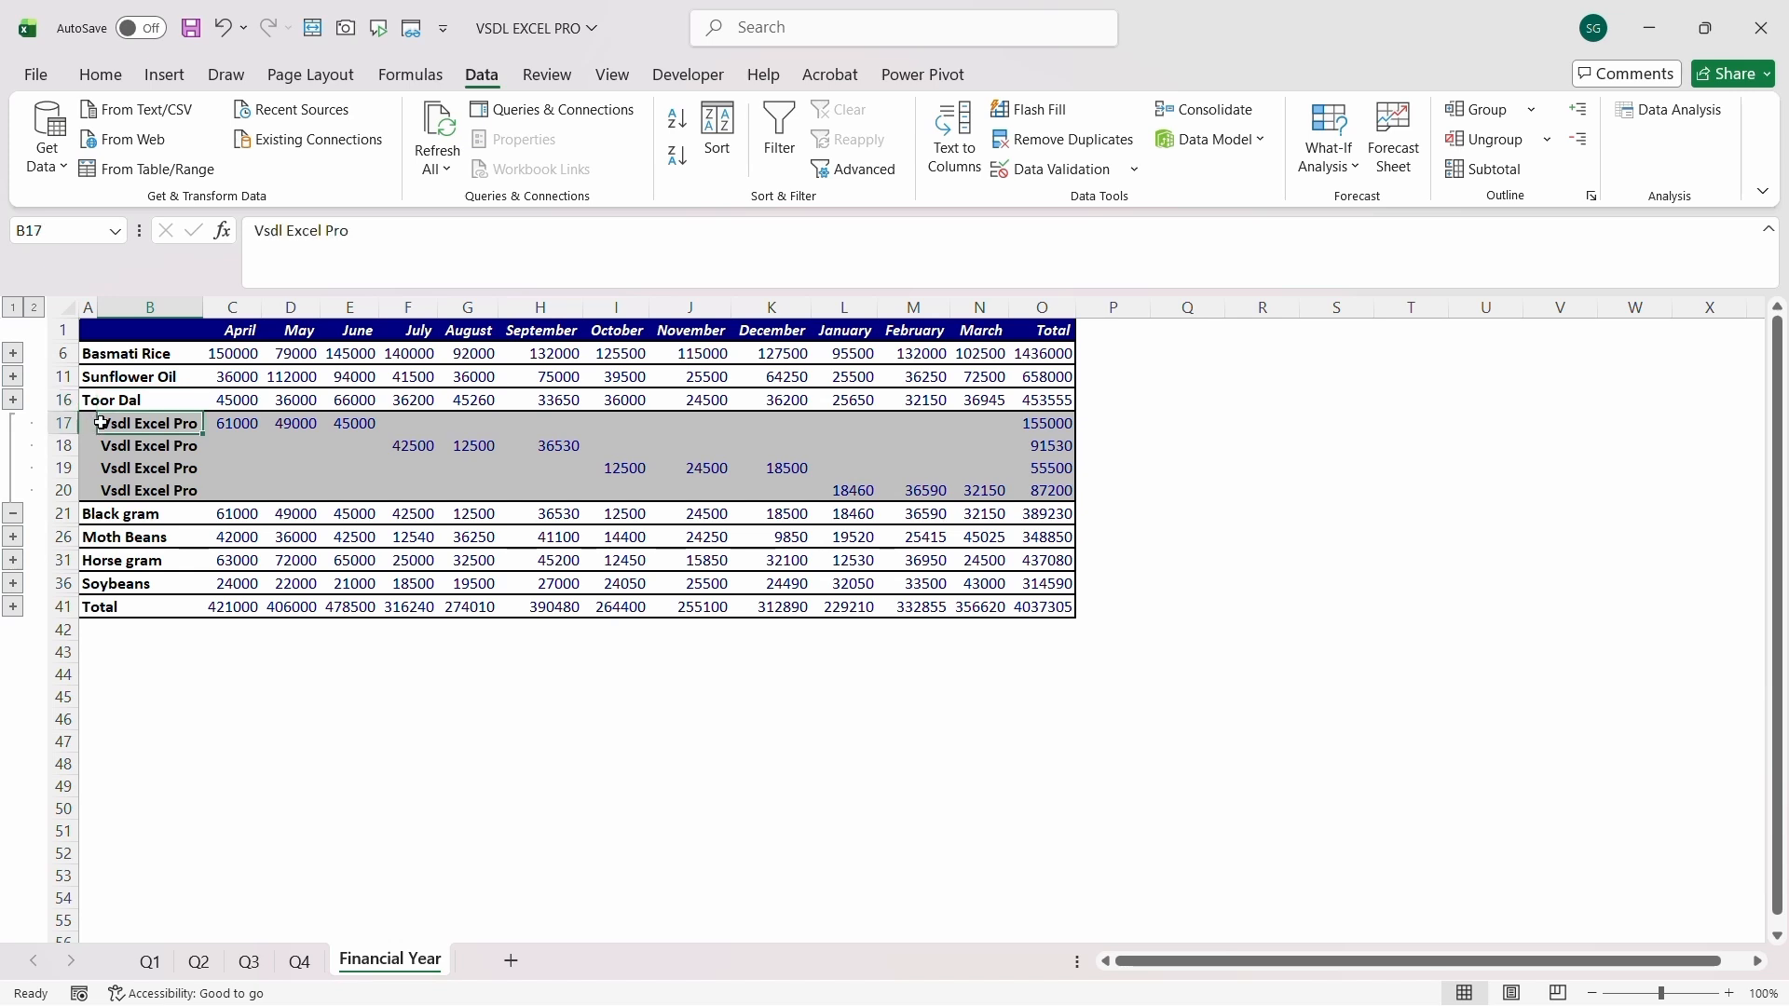
{"action": "type", "text": "Q1"}
{"action": "key", "text": "Return"}
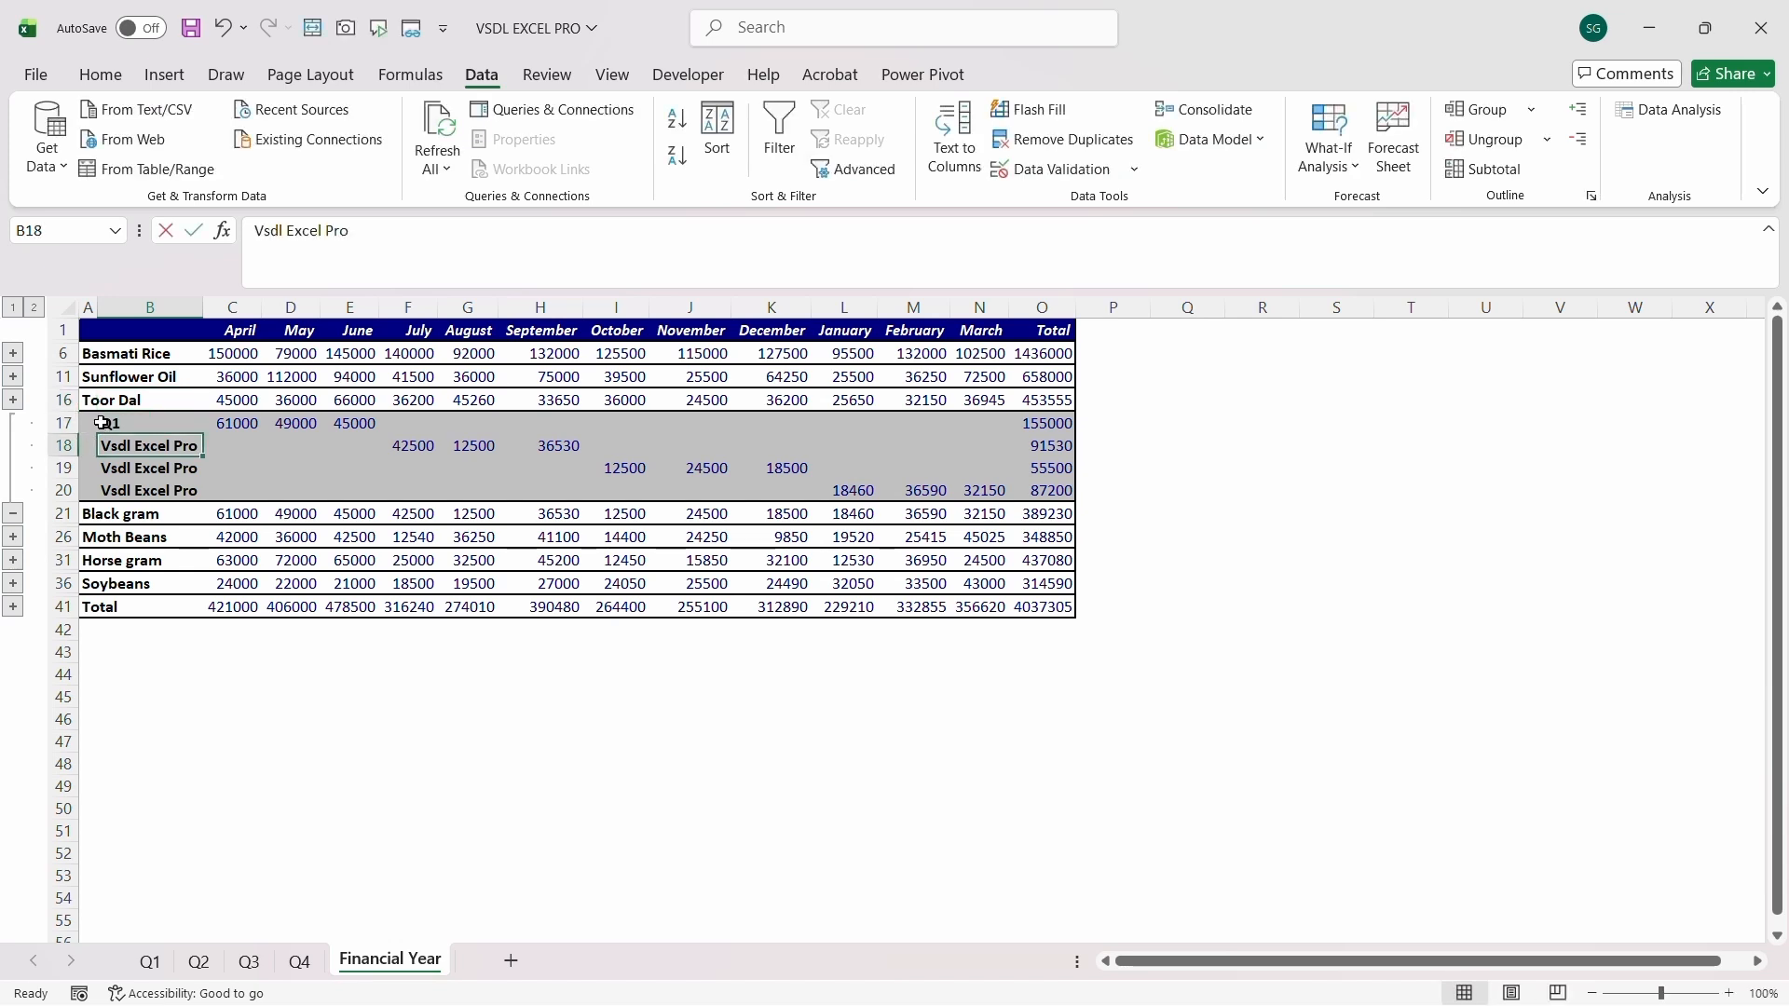
{"action": "type", "text": "Q2"}
{"action": "key", "text": "Return"}
{"action": "type", "text": "Q3"}
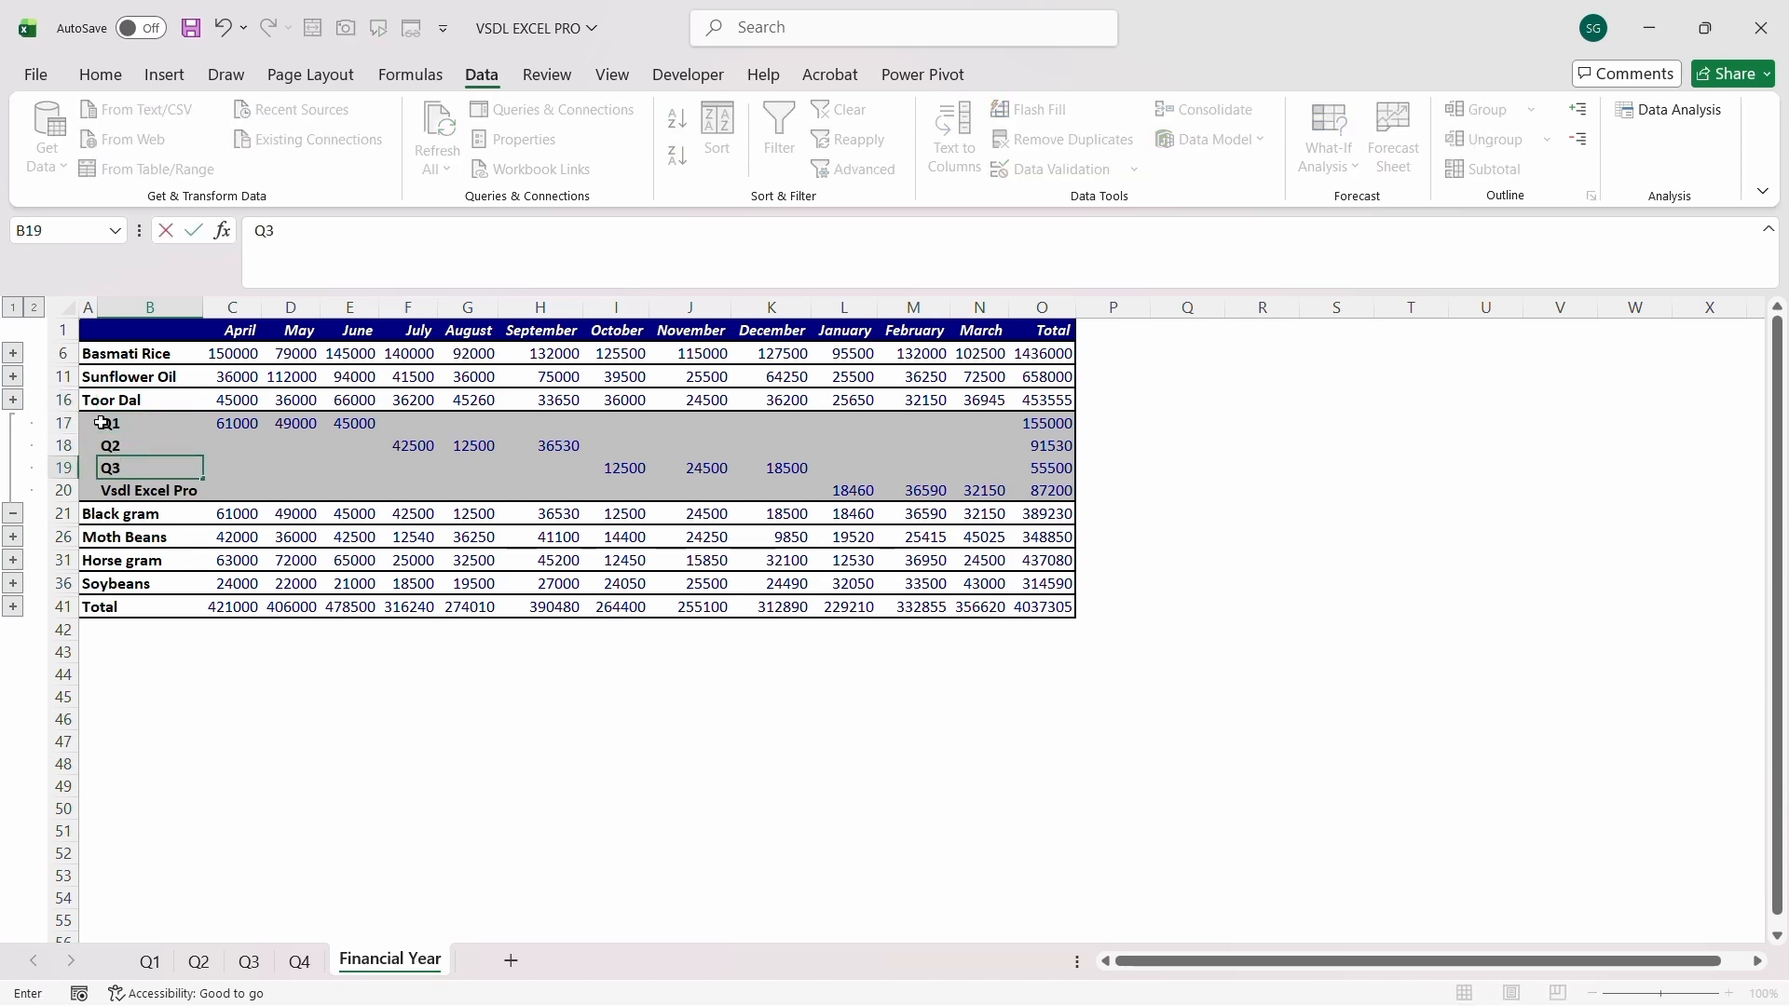
{"action": "key", "text": "Return"}
{"action": "type", "text": "Q4"}
{"action": "key", "text": "Return"}
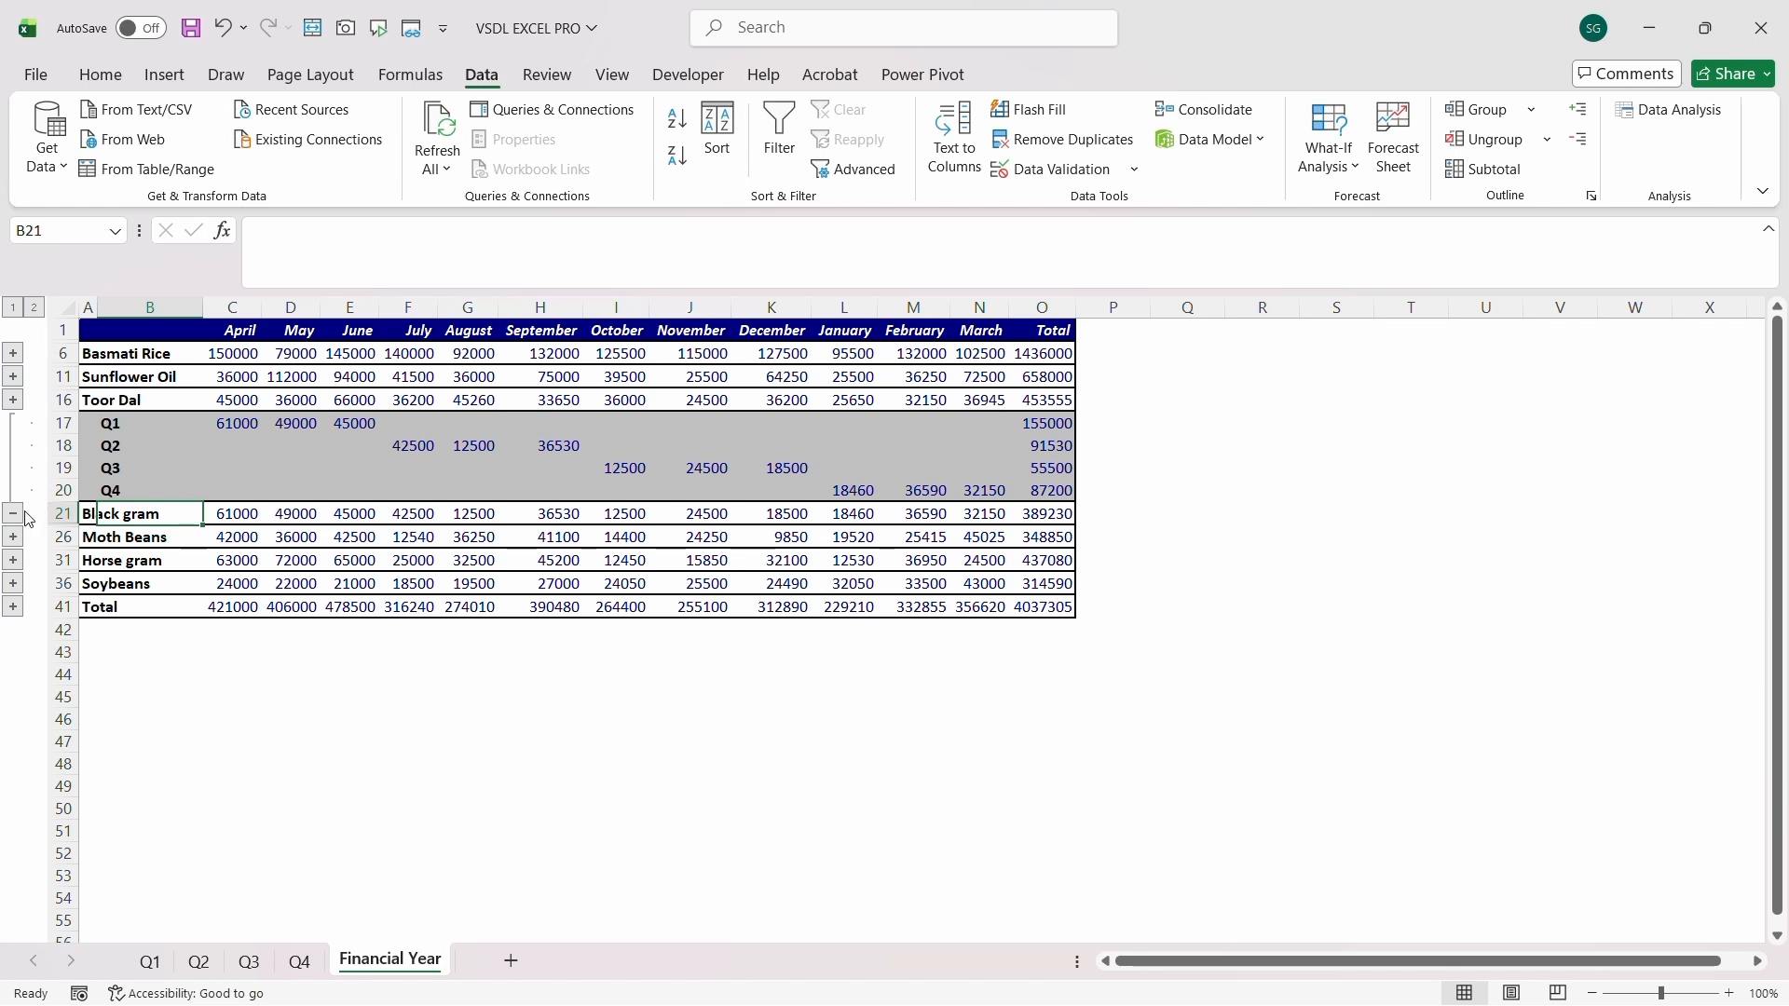
Expand the Moth Beans group, collapse Black gram, and label the Moth Beans detail rows Q1 to Q4 in B22:B25
{"action": "left_click", "coordinate": [12, 537]}
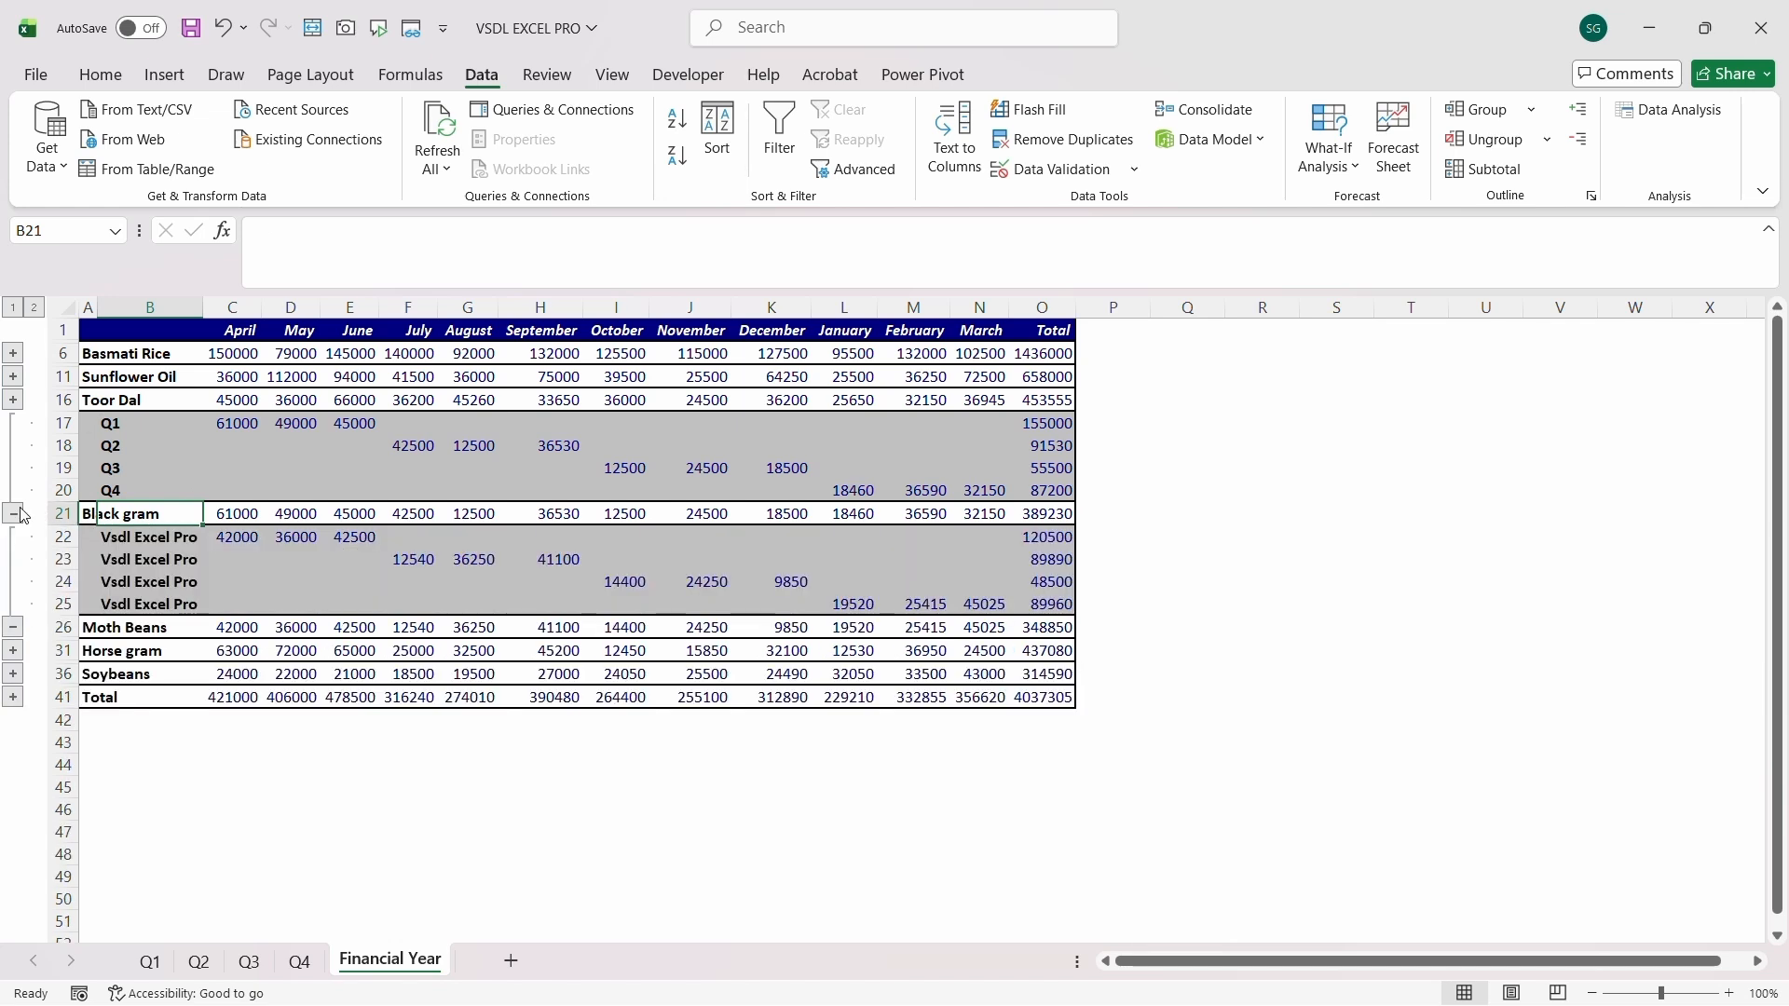
{"action": "left_click", "coordinate": [12, 513]}
{"action": "left_click", "coordinate": [118, 446]}
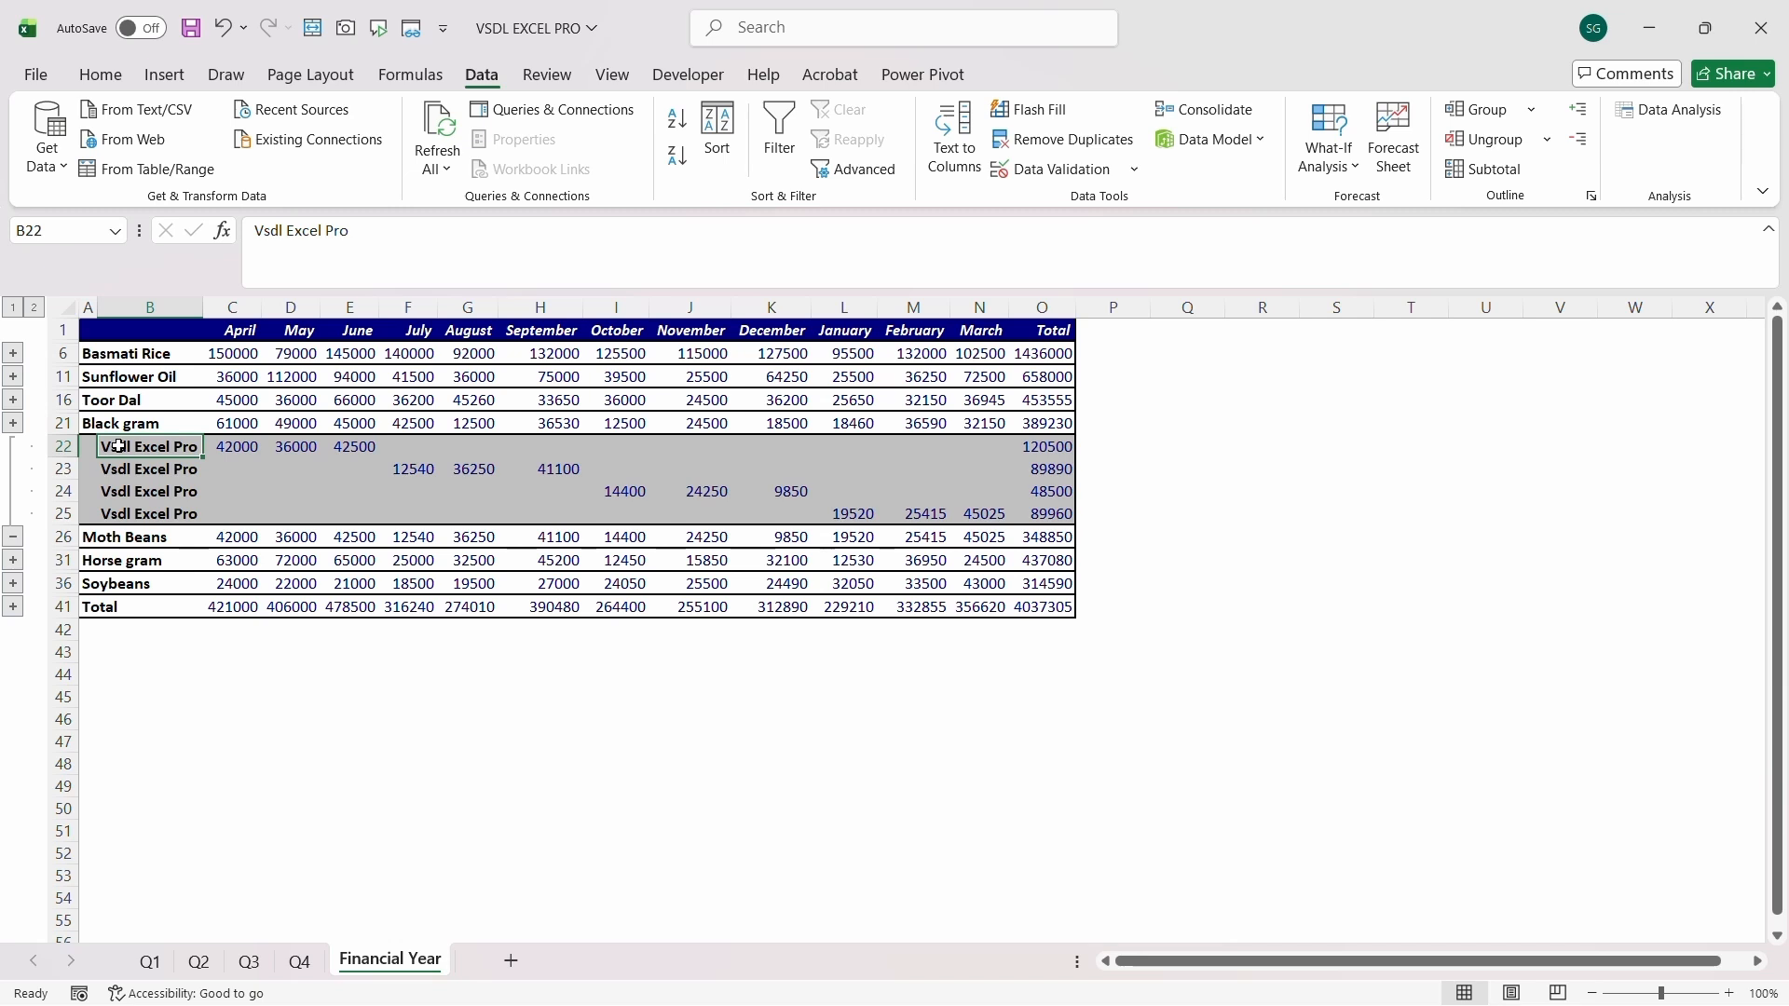
{"action": "type", "text": "Q1"}
{"action": "key", "text": "Return"}
{"action": "type", "text": "Q2"}
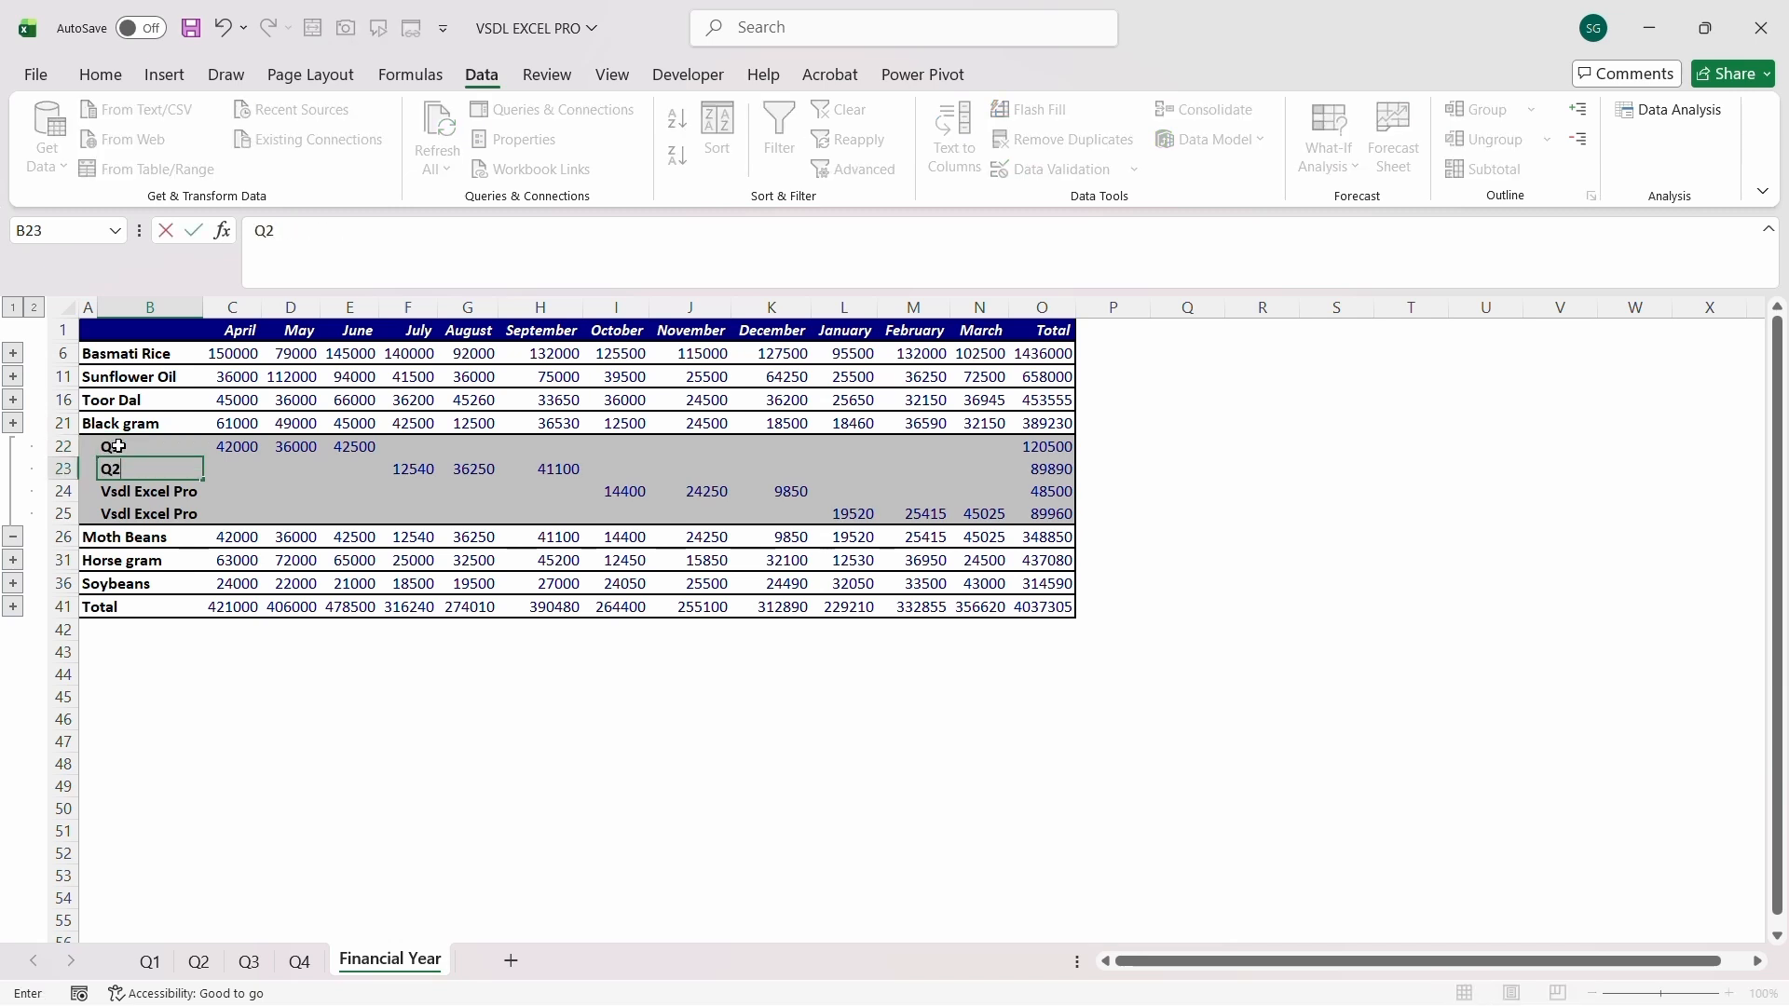
{"action": "key", "text": "Return"}
{"action": "type", "text": "Q3"}
{"action": "key", "text": "Return"}
{"action": "type", "text": "Q4"}
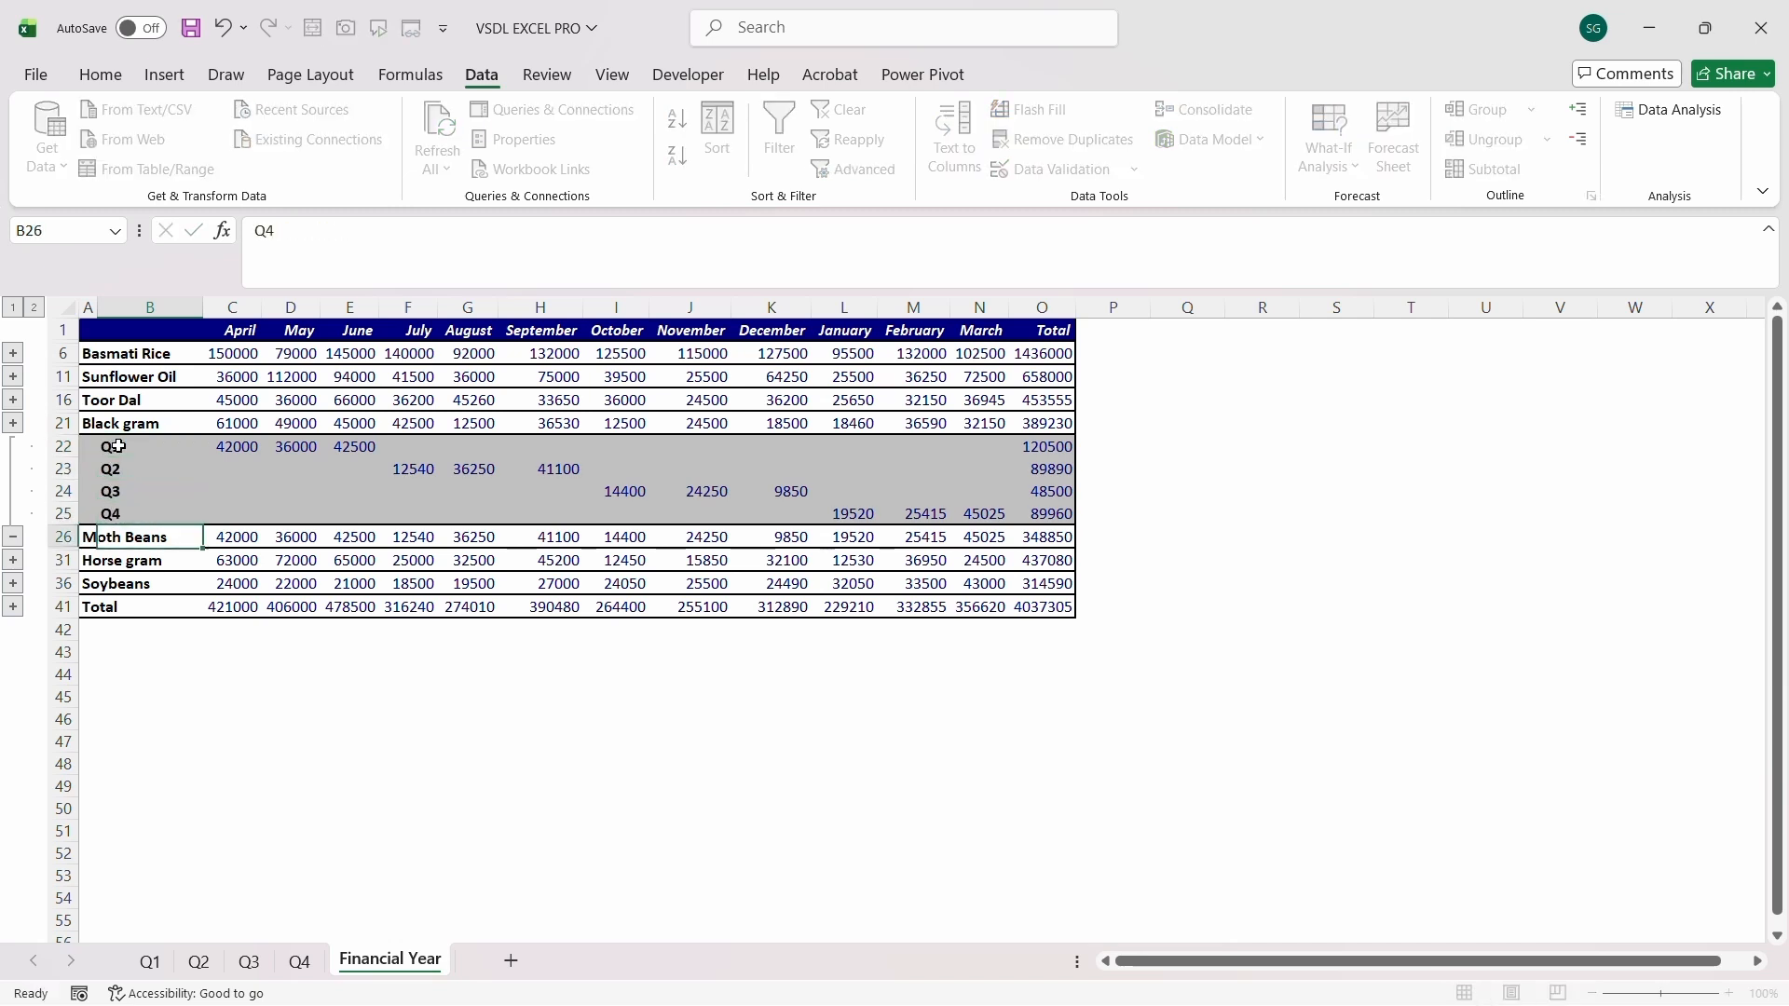
Copy the quarter labels in B22:B25 and paste them onto the expanded Horse gram detail rows starting at B27
{"action": "left_click", "coordinate": [118, 446]}
{"action": "key", "text": "shift+Down"}
{"action": "key", "text": "shift+Down"}
{"action": "key", "text": "shift+Down"}
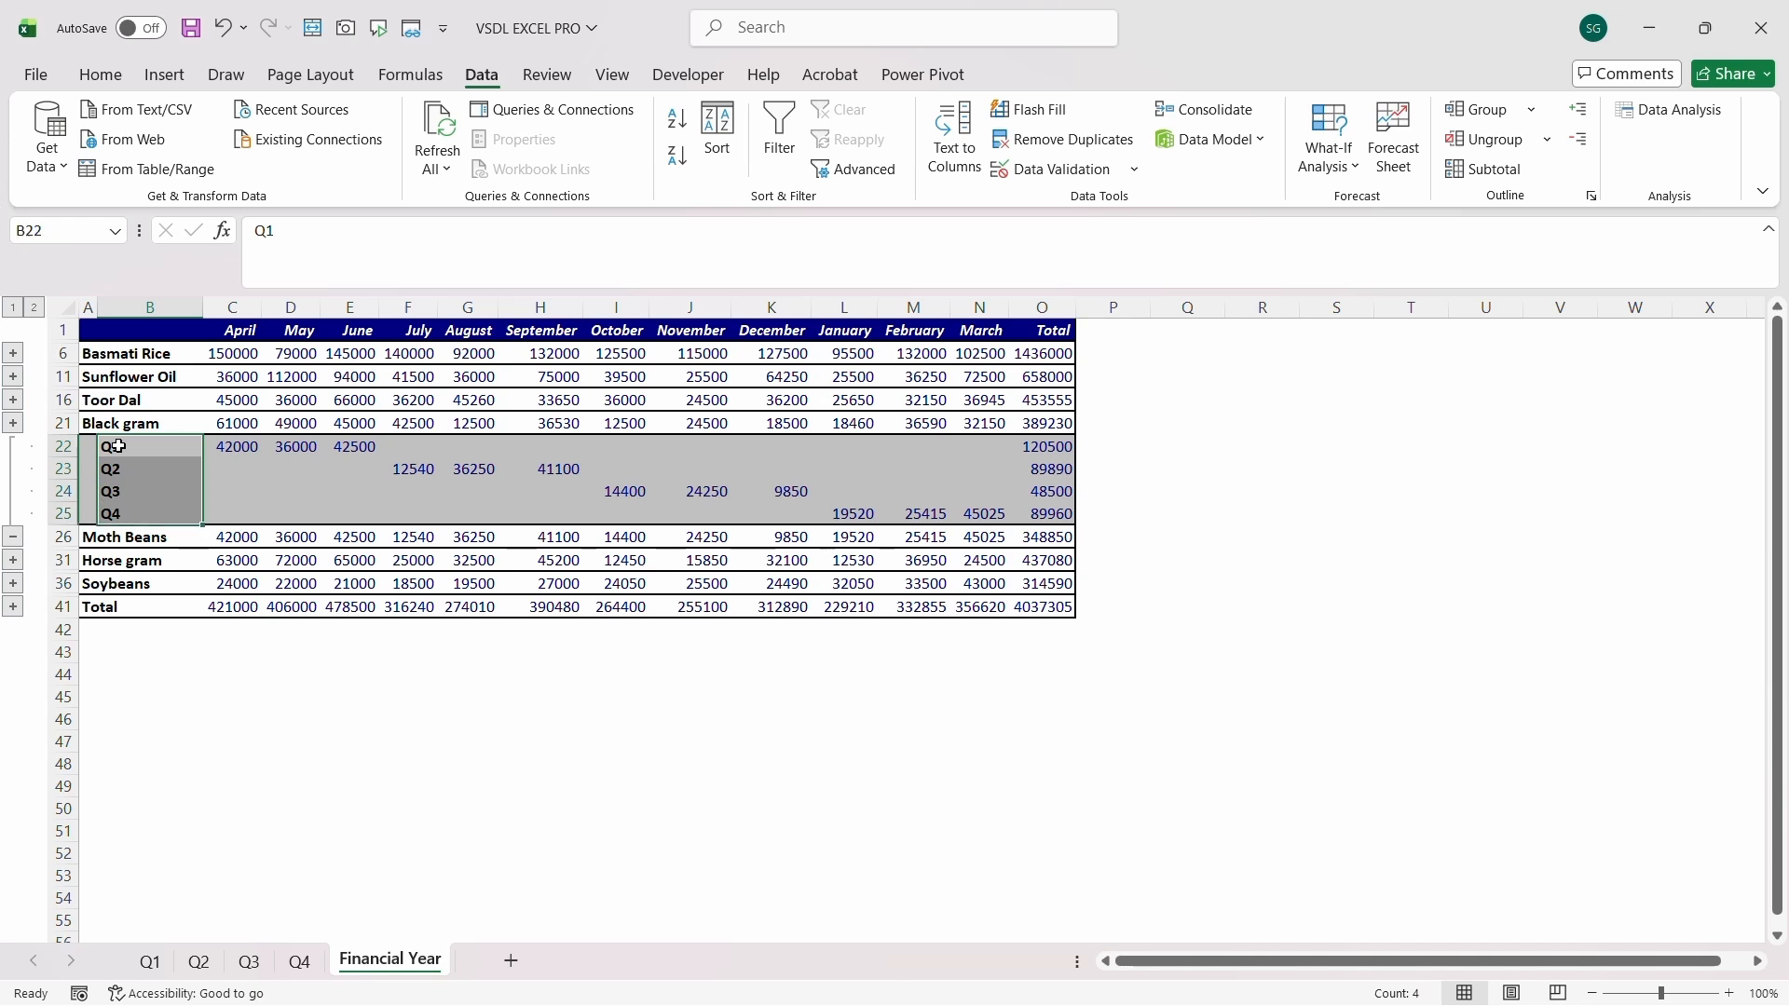
{"action": "key", "text": "ctrl+c"}
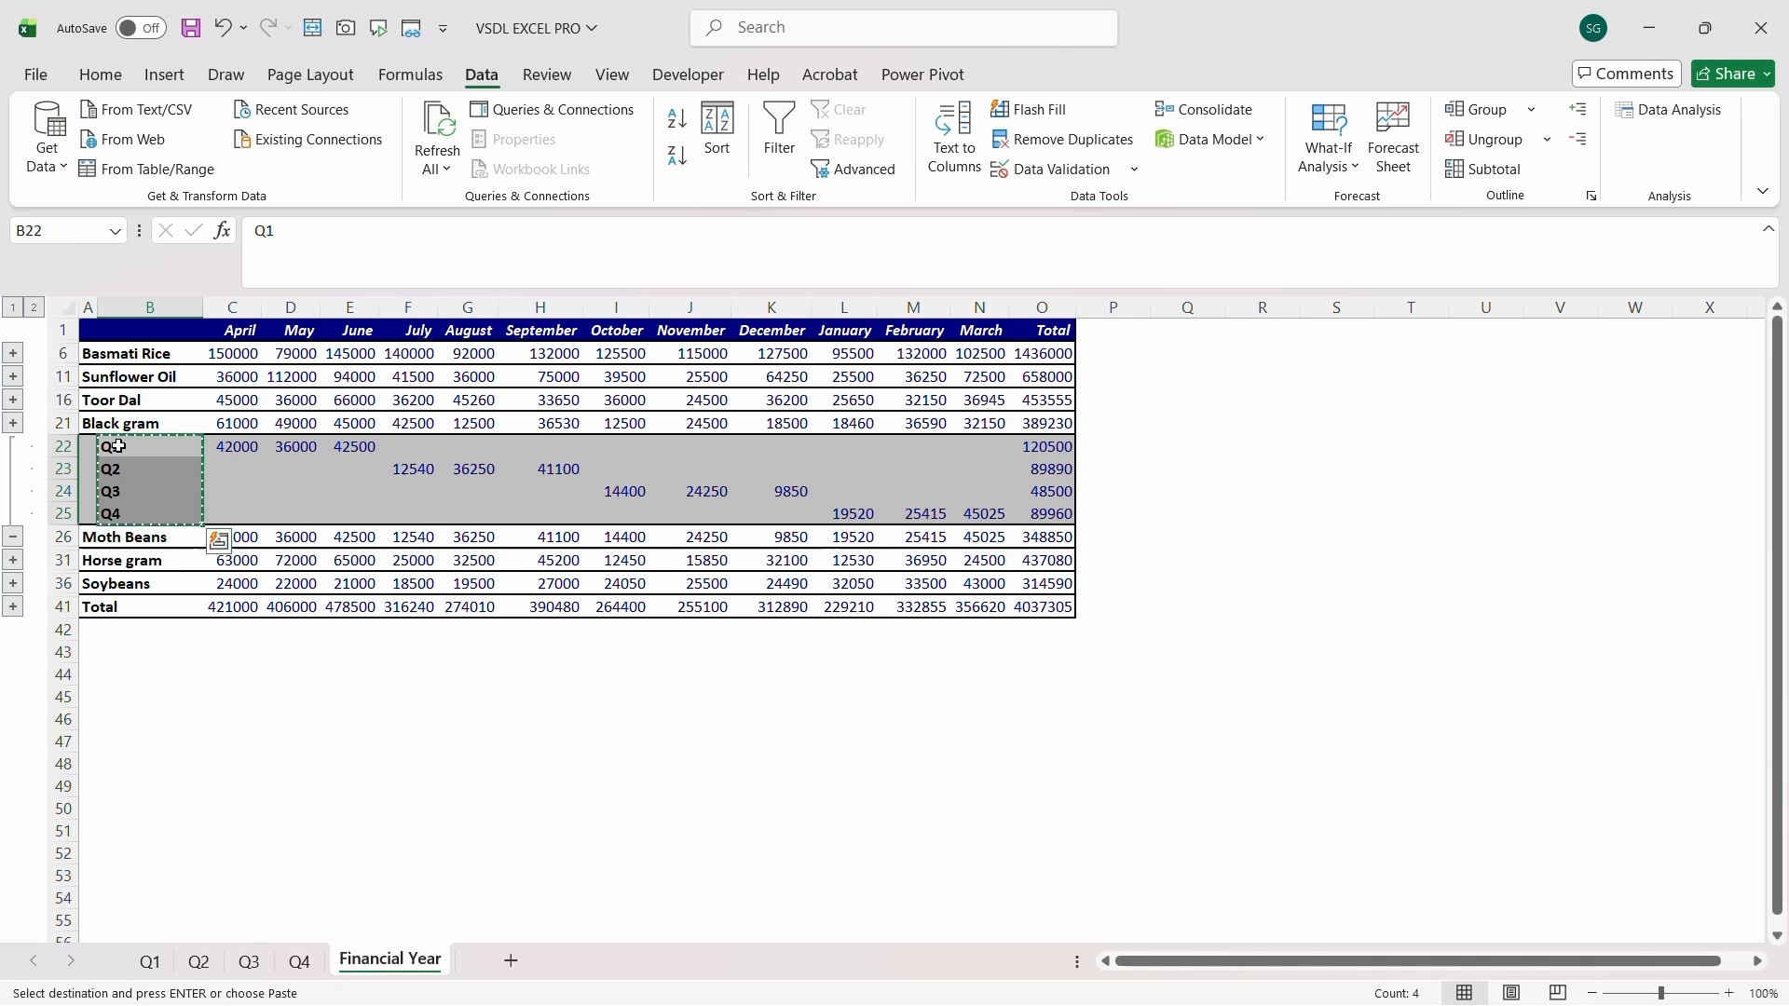
{"action": "left_click", "coordinate": [15, 561]}
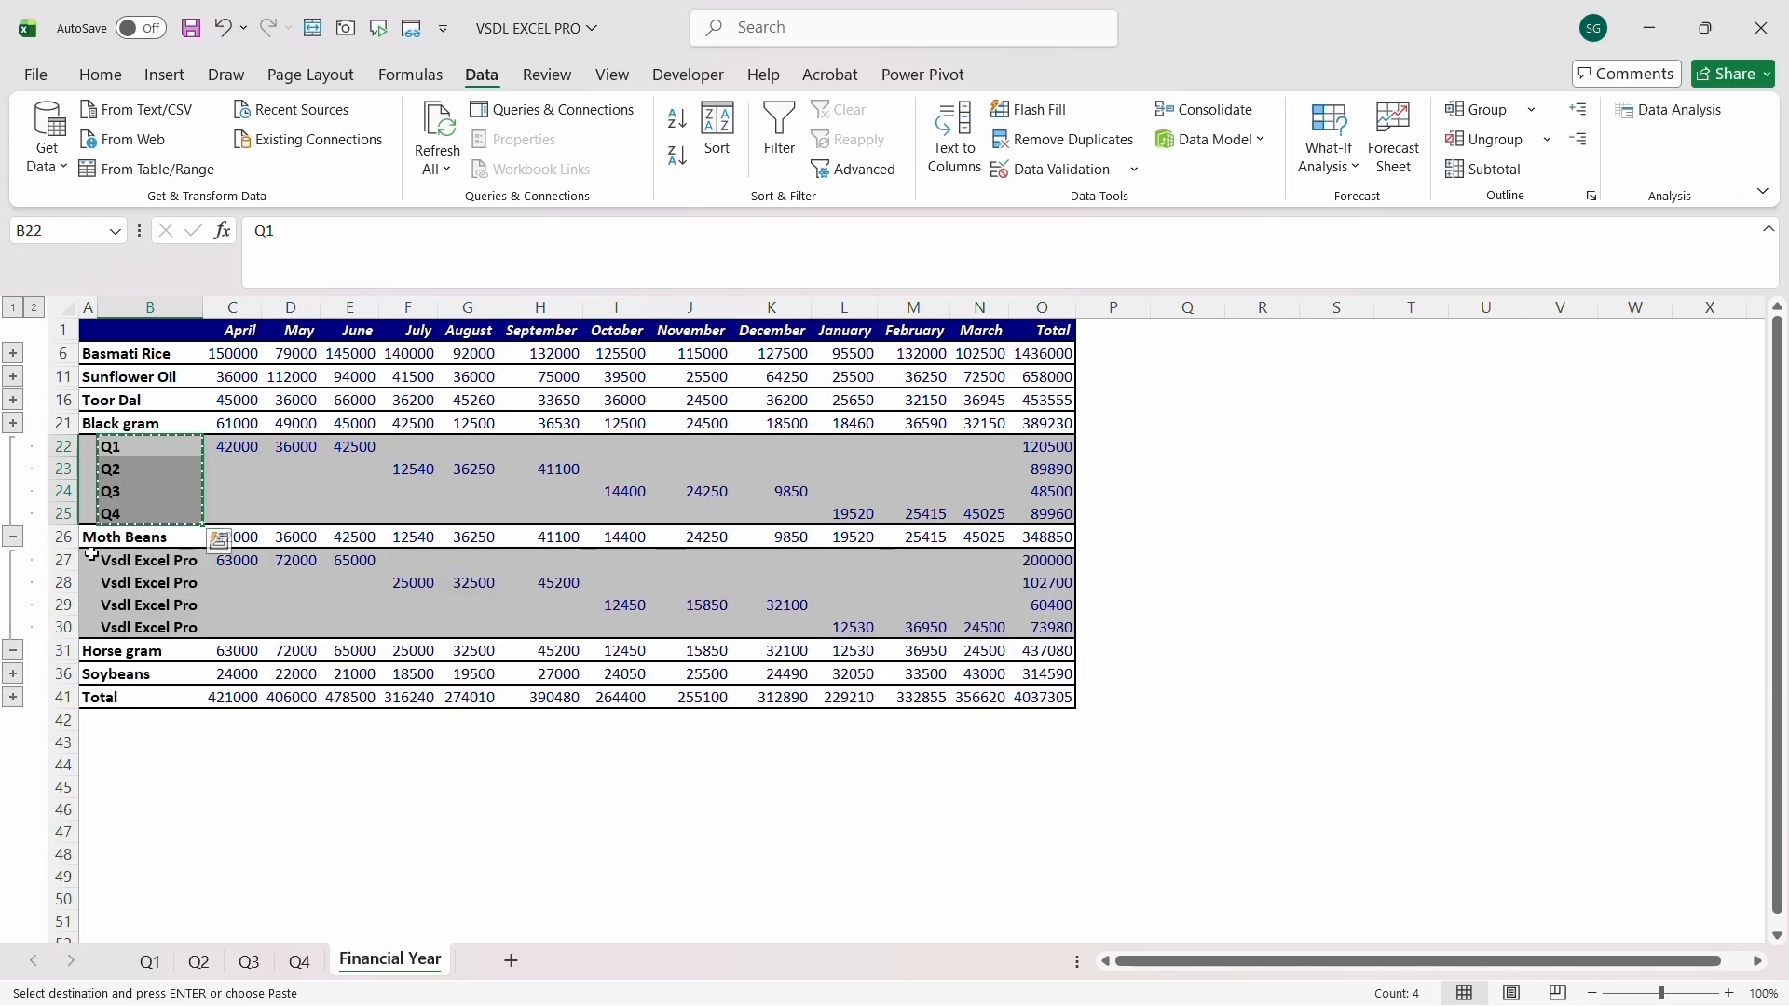
{"action": "left_click", "coordinate": [119, 563]}
{"action": "key", "text": "ctrl+v"}
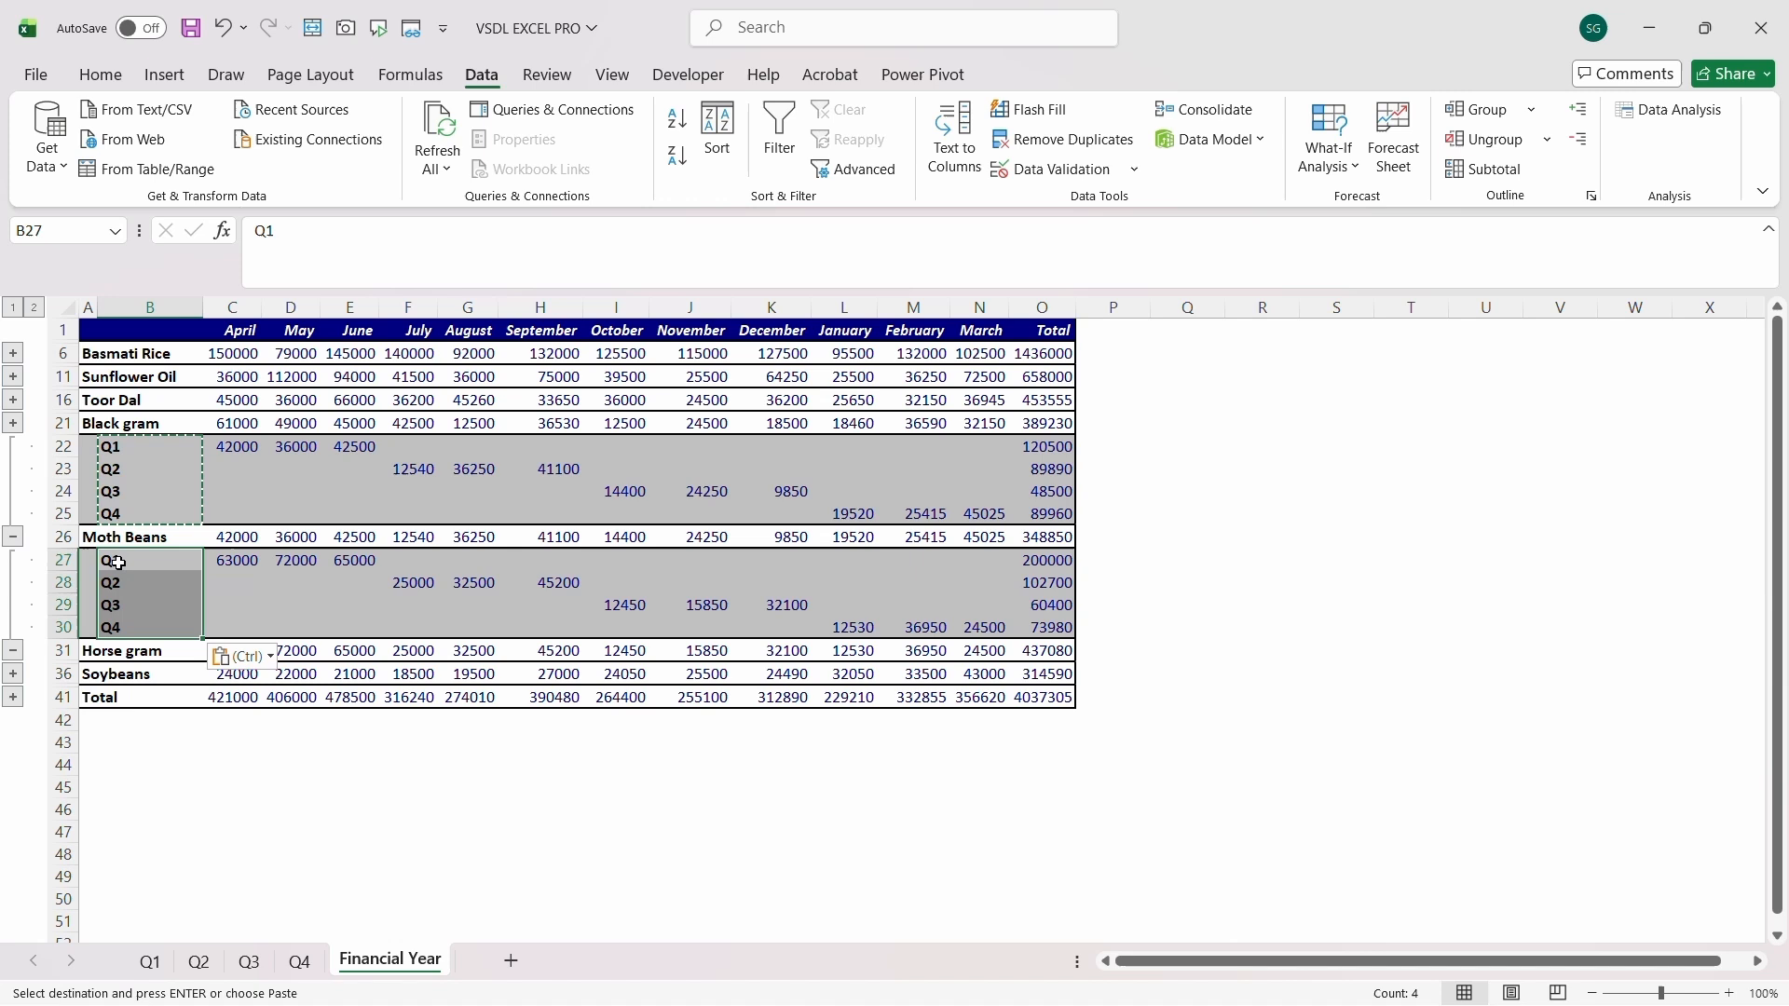
Expand the Soybeans and Total groups and paste the copied quarter labels onto their detail rows at B32 and B37
{"action": "left_click", "coordinate": [13, 675]}
{"action": "left_click", "coordinate": [111, 673]}
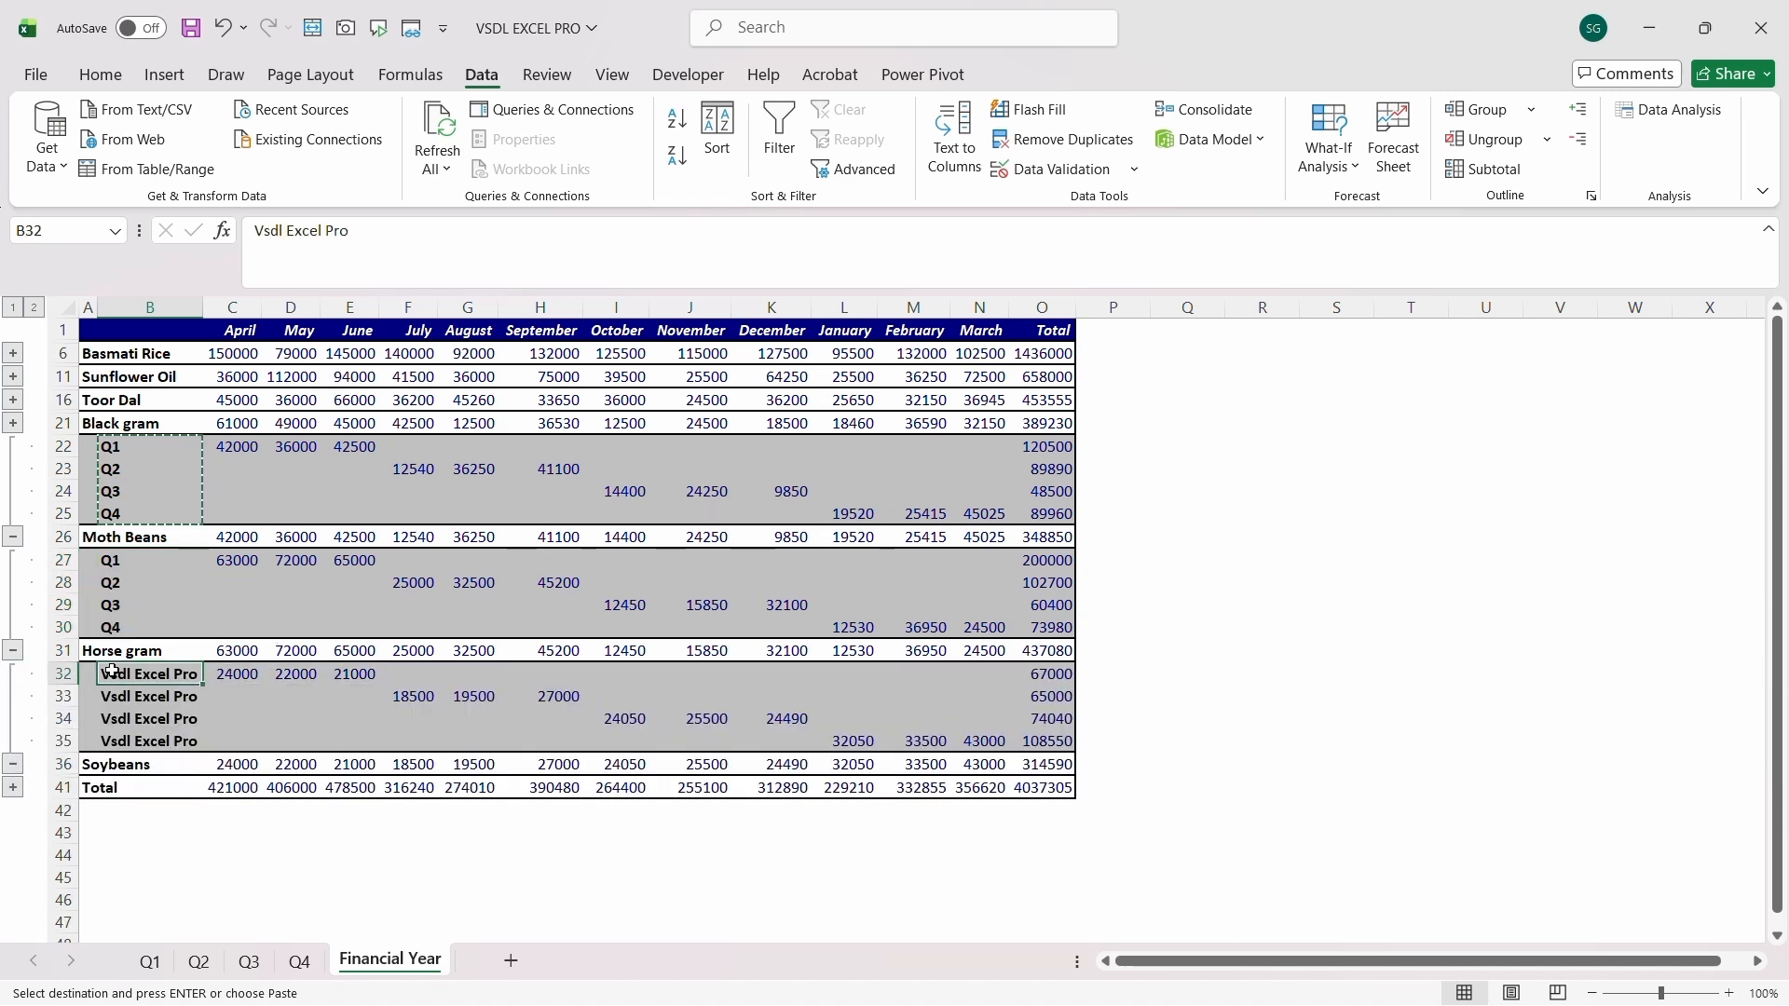
{"action": "key", "text": "ctrl+v"}
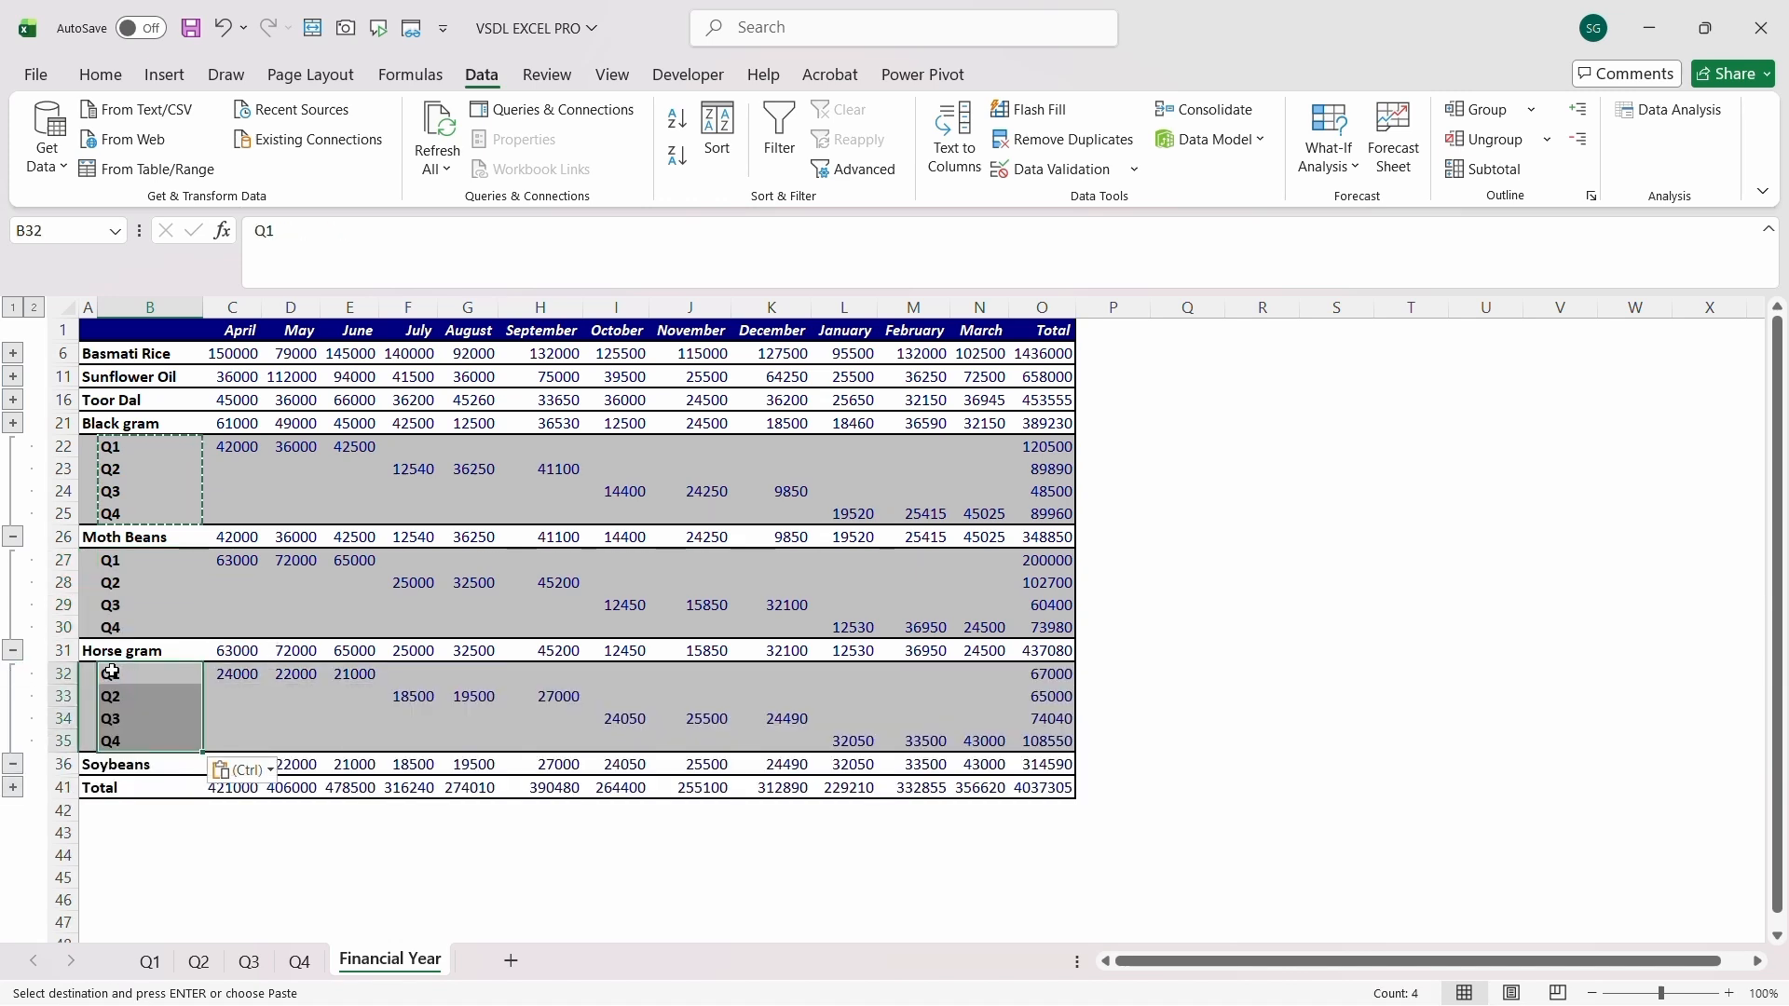
{"action": "left_click", "coordinate": [13, 787]}
{"action": "left_click", "coordinate": [114, 788]}
{"action": "key", "text": "ctrl+v"}
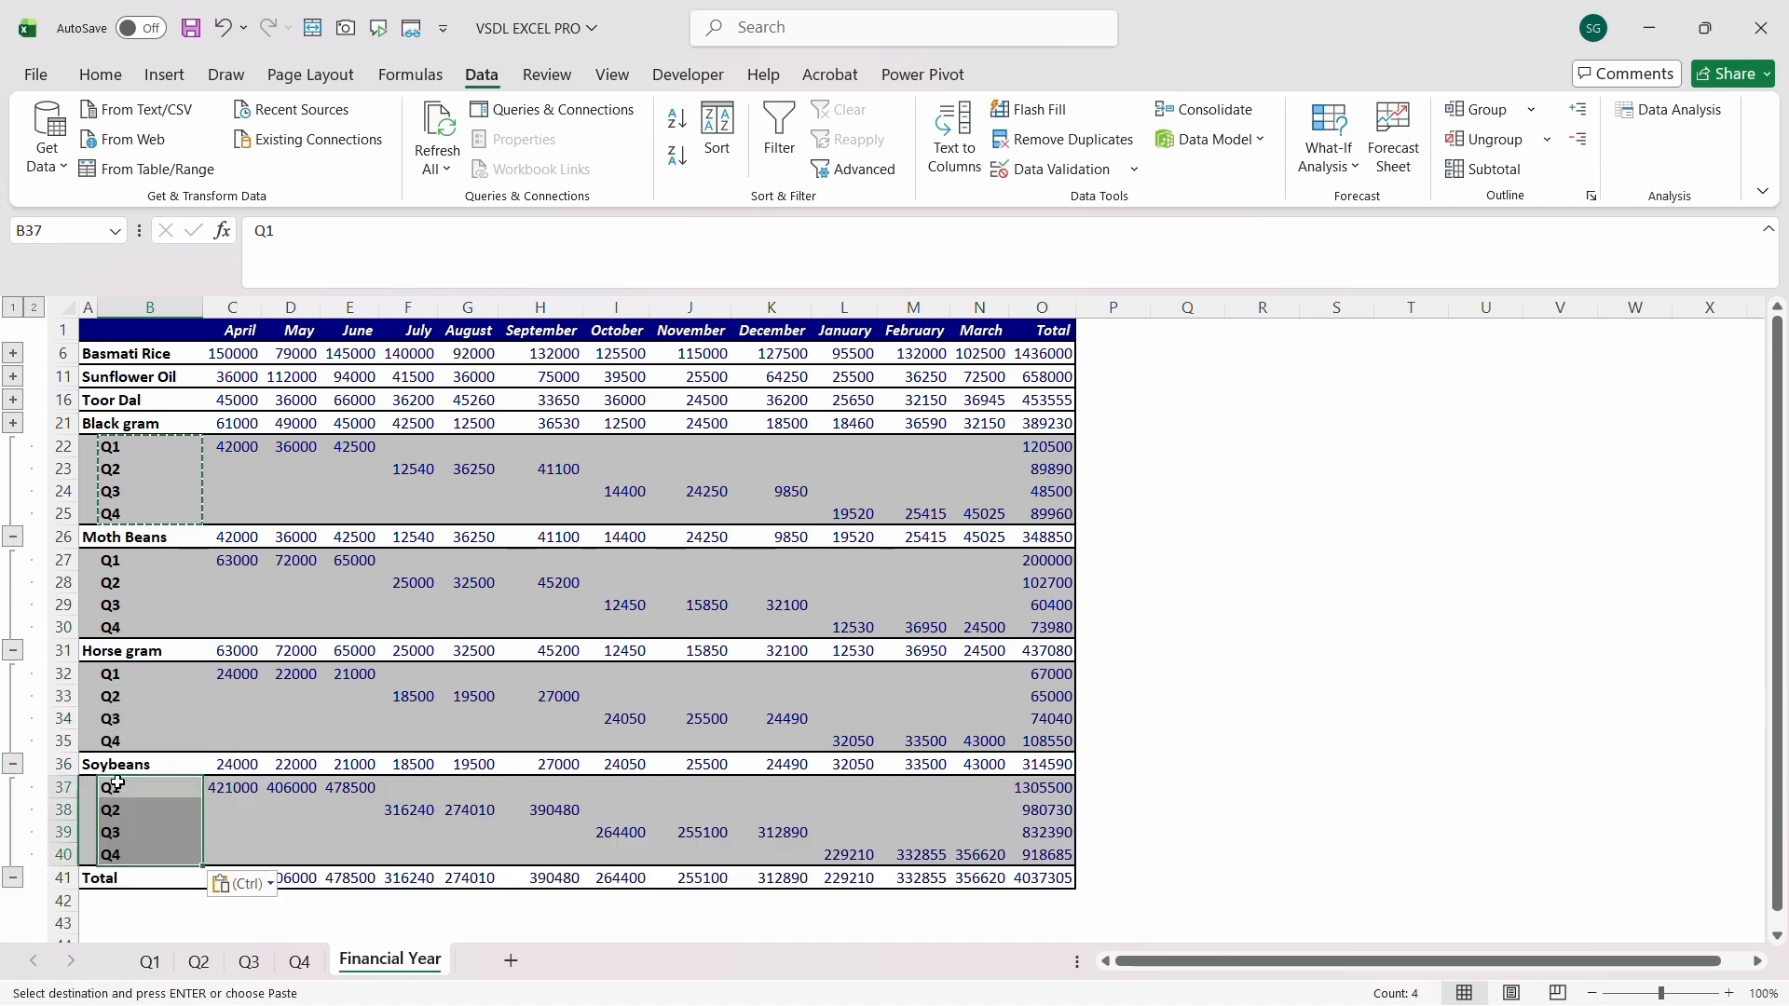
Collapse the Total, Soybeans, Horse gram and Moth Beans groups, and expand the Horse gram details again
{"action": "left_click", "coordinate": [13, 878]}
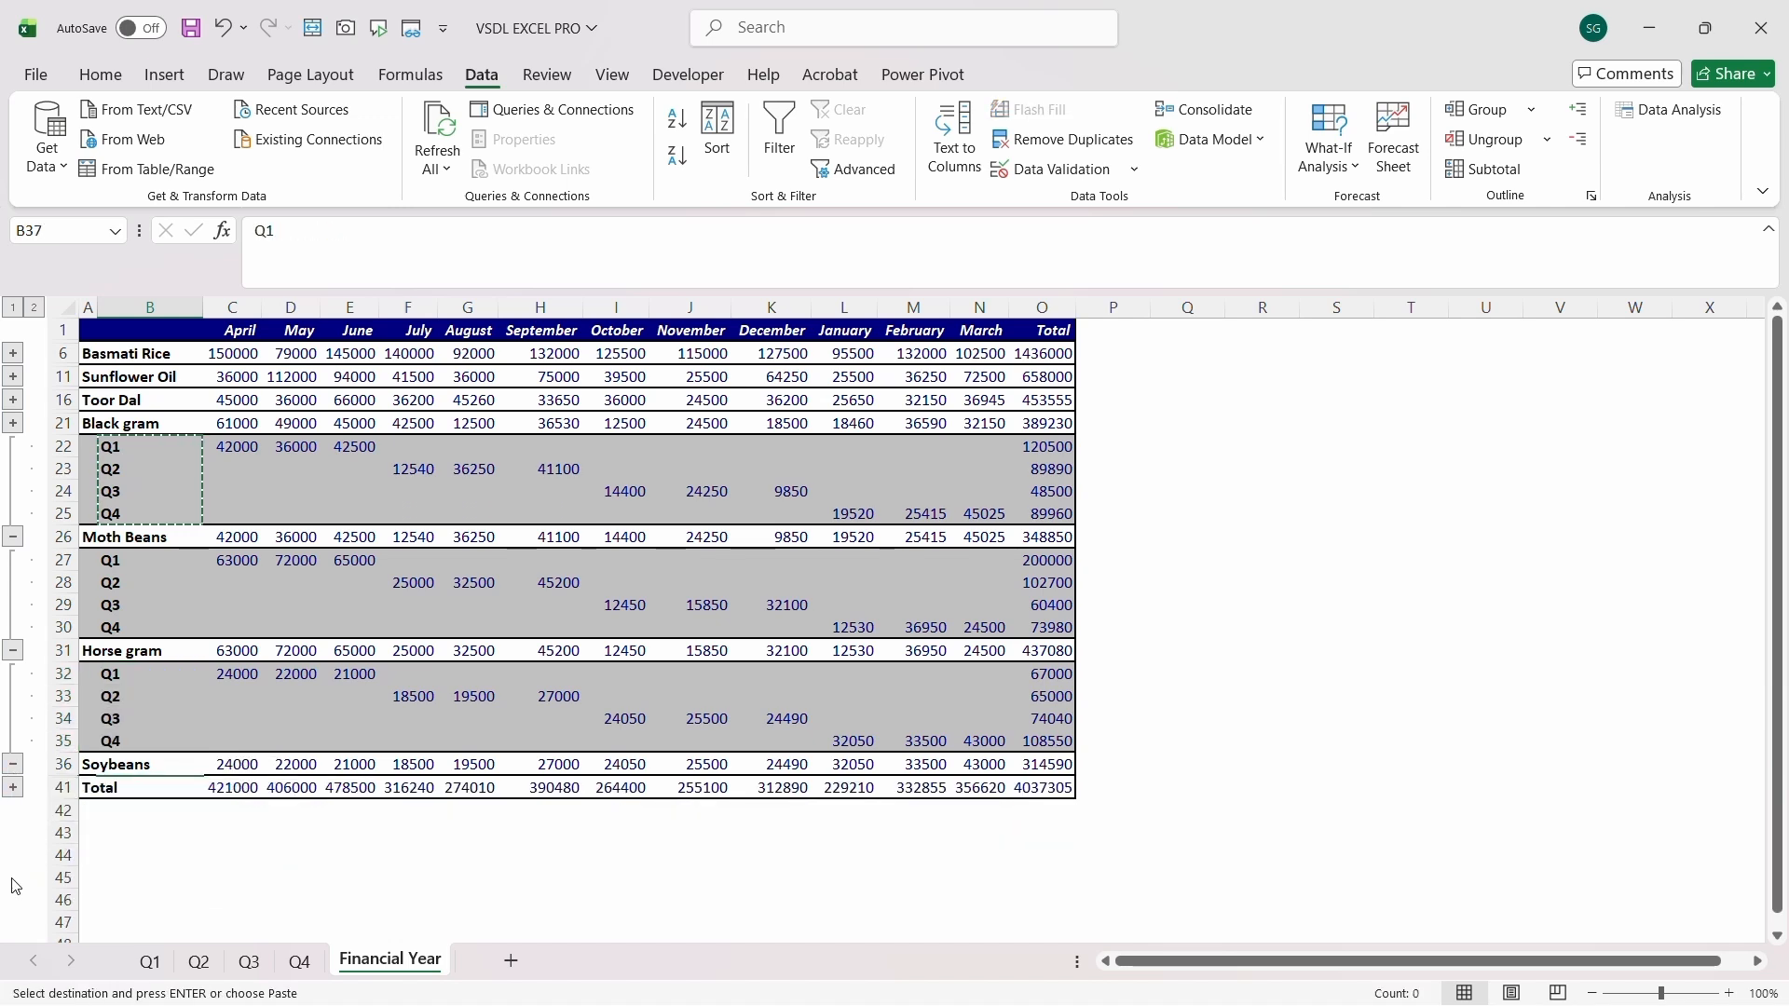
{"action": "left_click", "coordinate": [13, 764]}
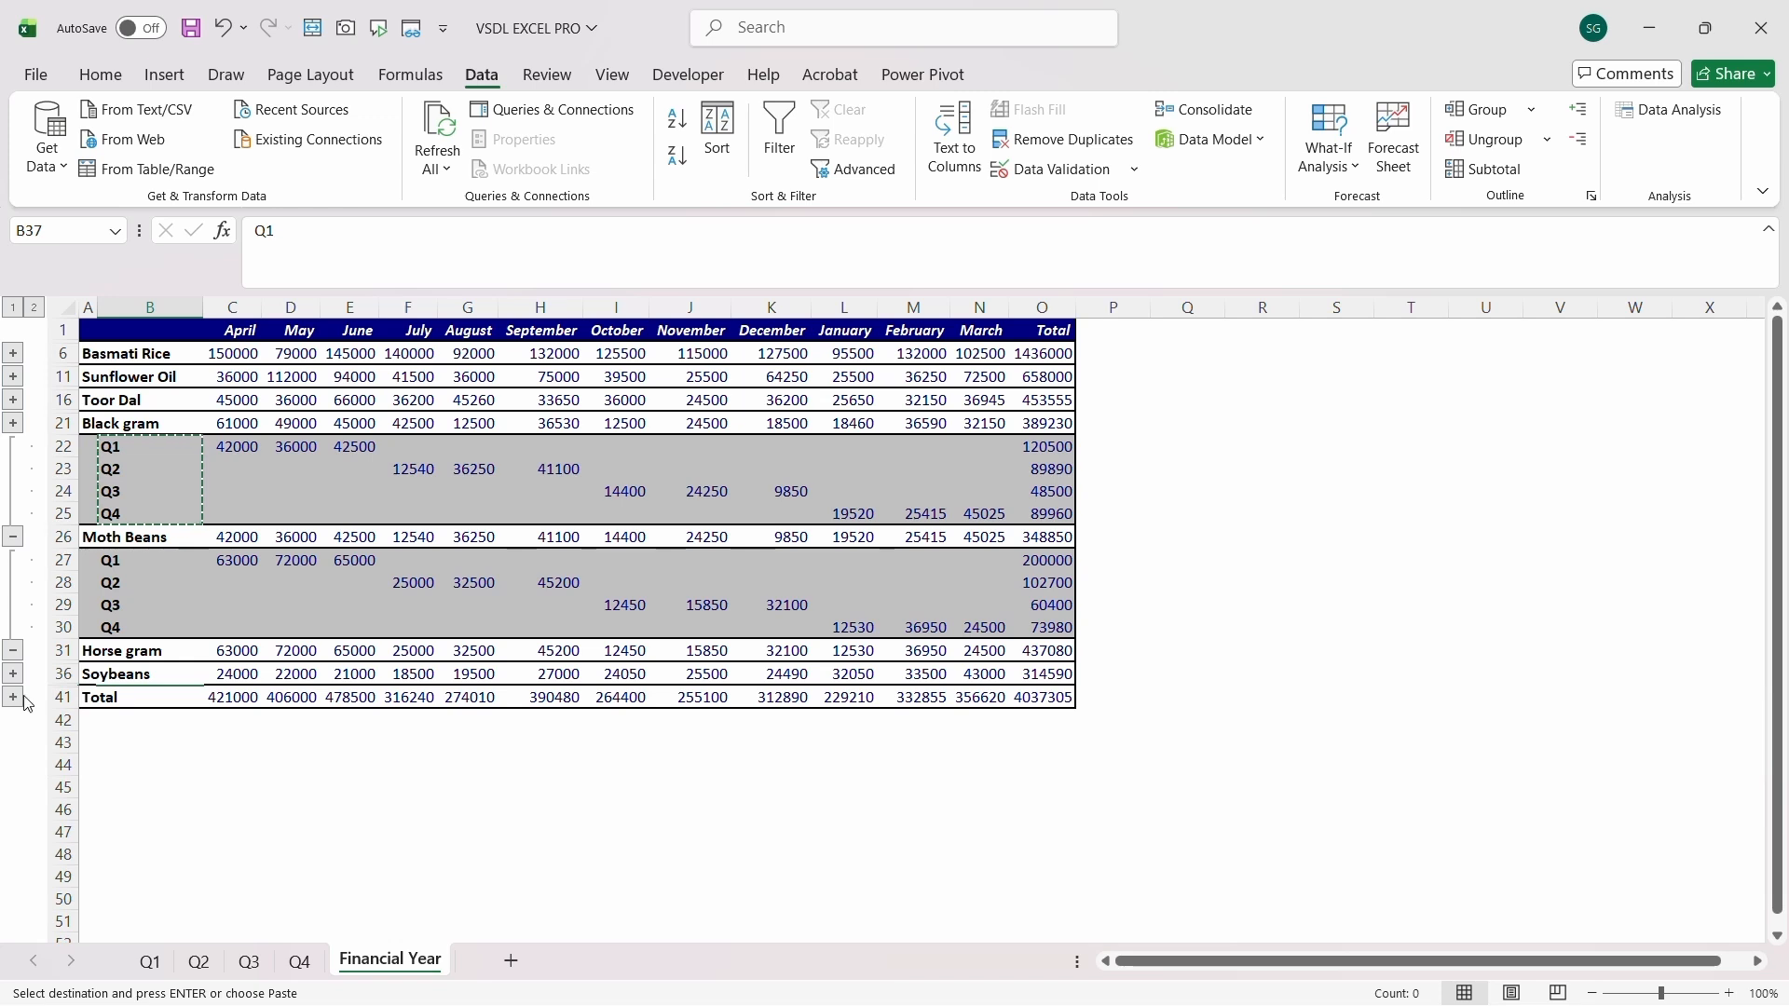
{"action": "left_click", "coordinate": [13, 650]}
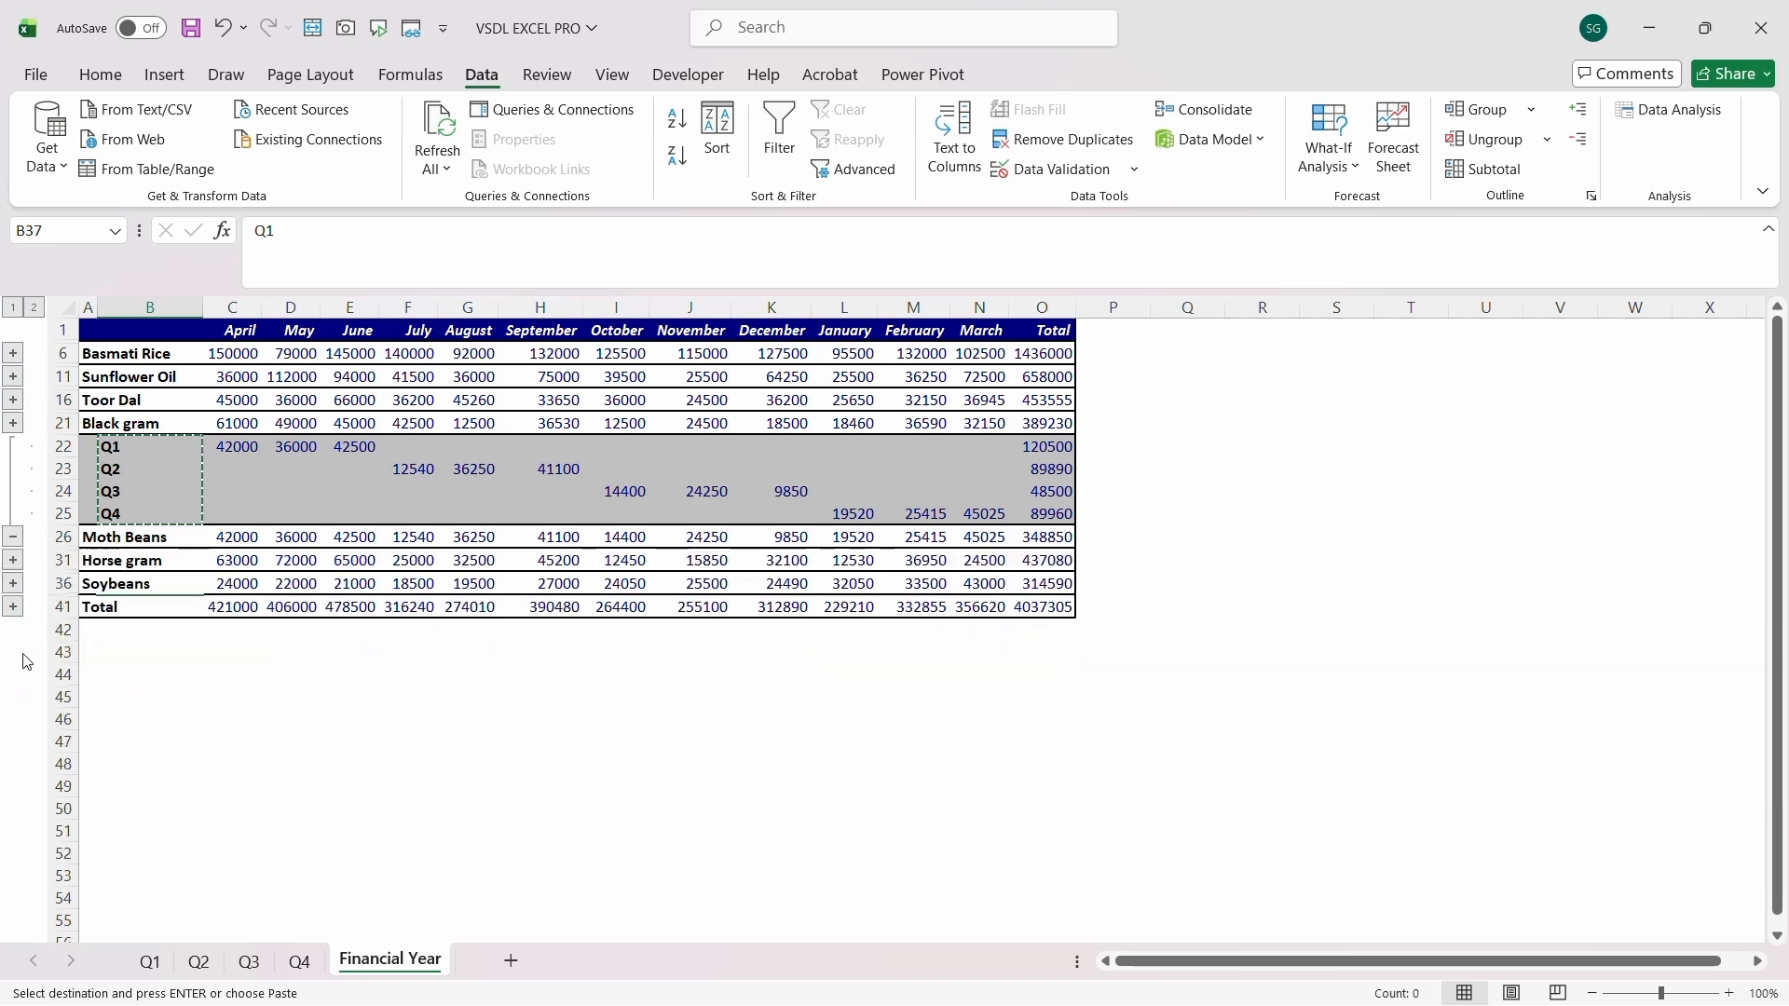
{"action": "left_click", "coordinate": [14, 538]}
{"action": "left_click", "coordinate": [13, 470]}
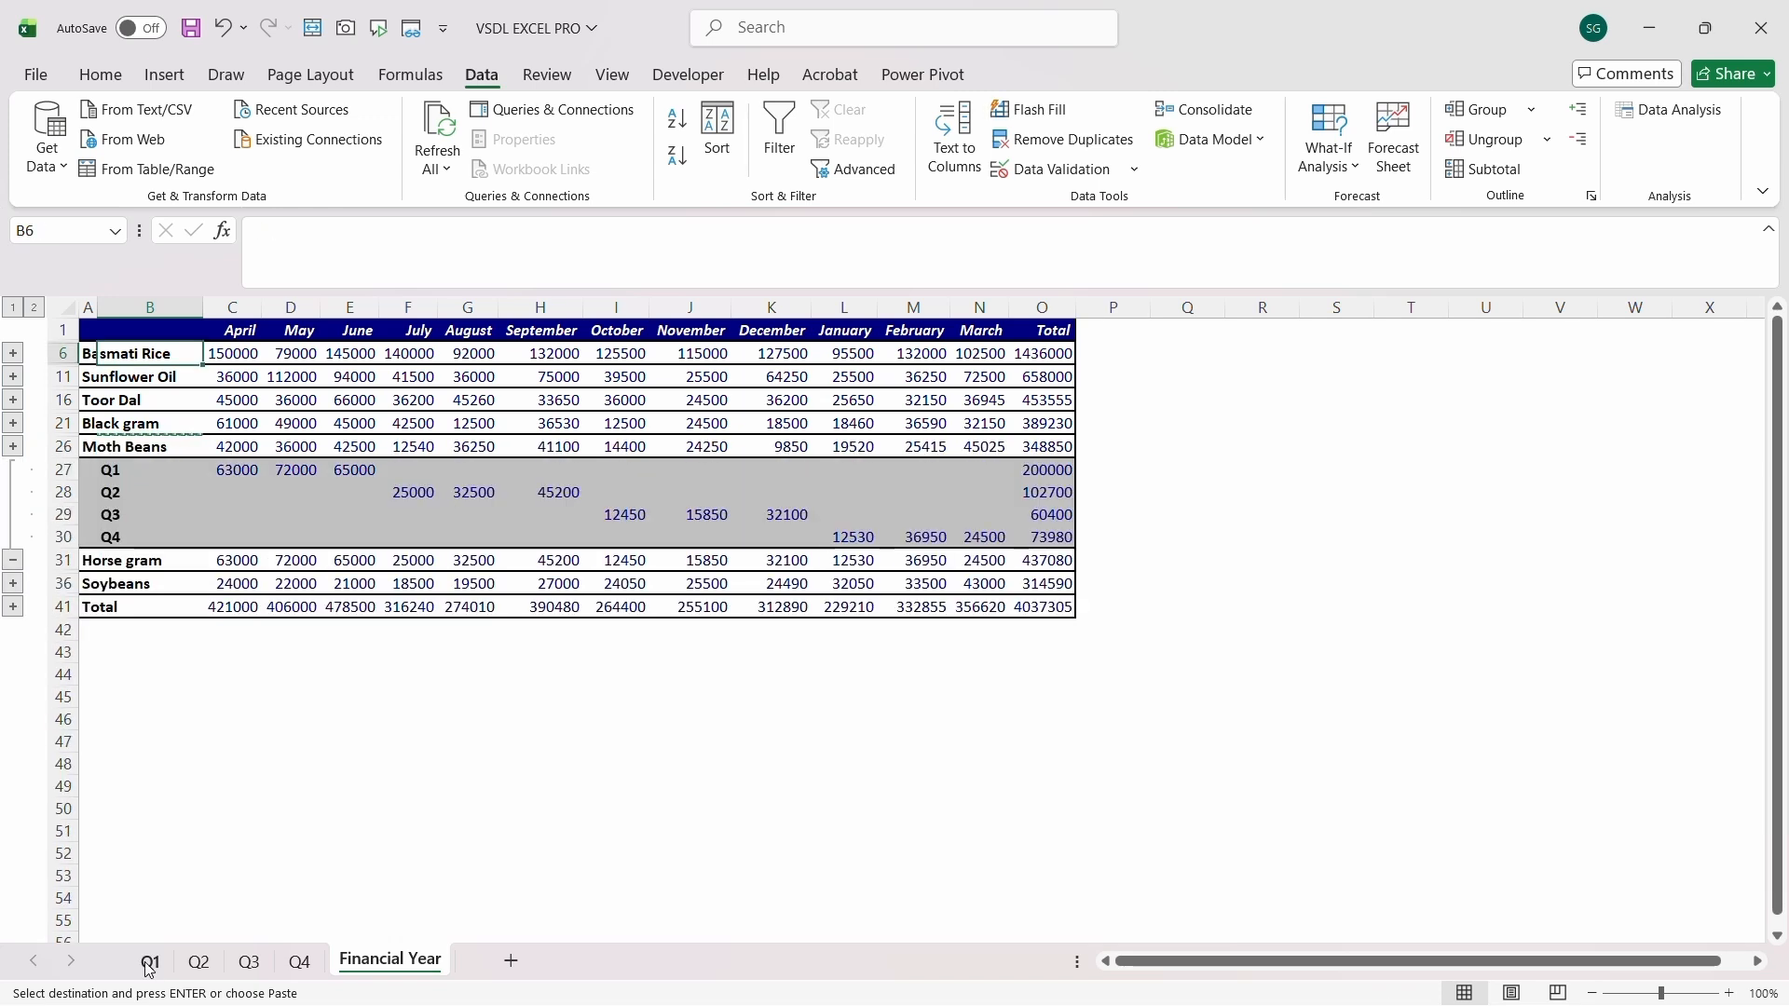
On the Q1 sheet, set Horse gram sales to 75000 for April, 69000 for May and 89000 for June, and check the Financial Year sheet
{"action": "left_click", "coordinate": [149, 961]}
{"action": "left_click", "coordinate": [276, 617]}
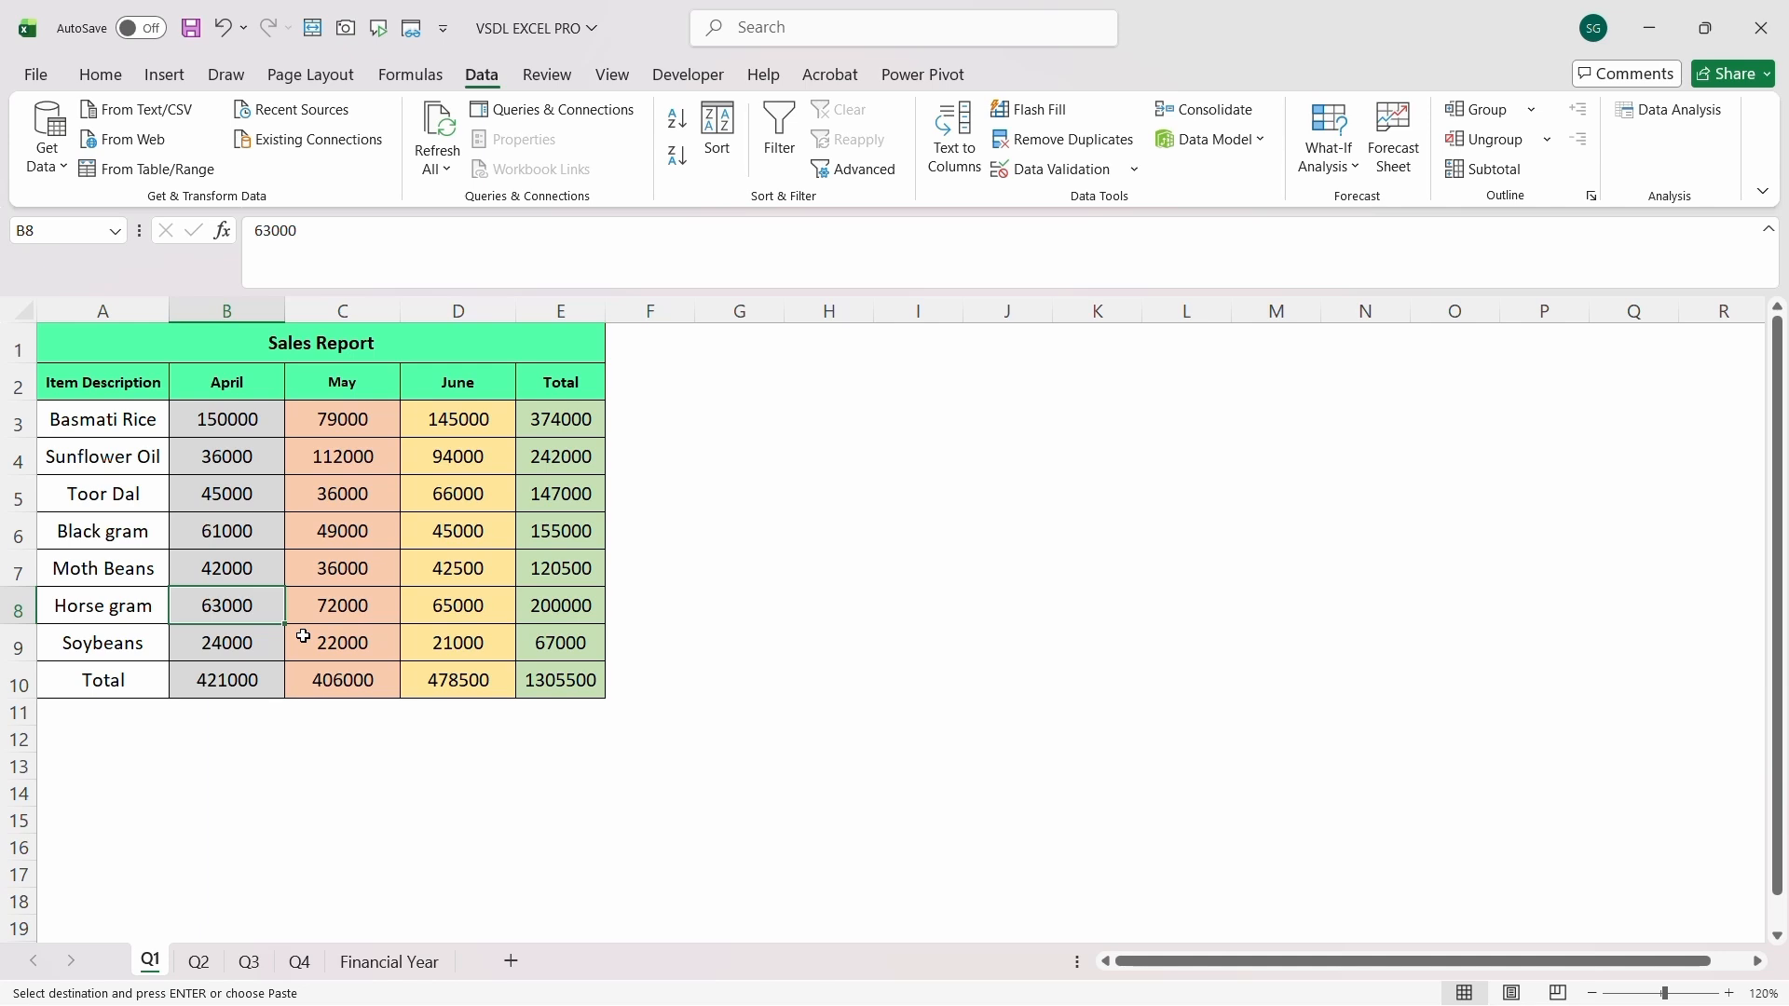
{"action": "type", "text": "75000"}
{"action": "key", "text": "Tab"}
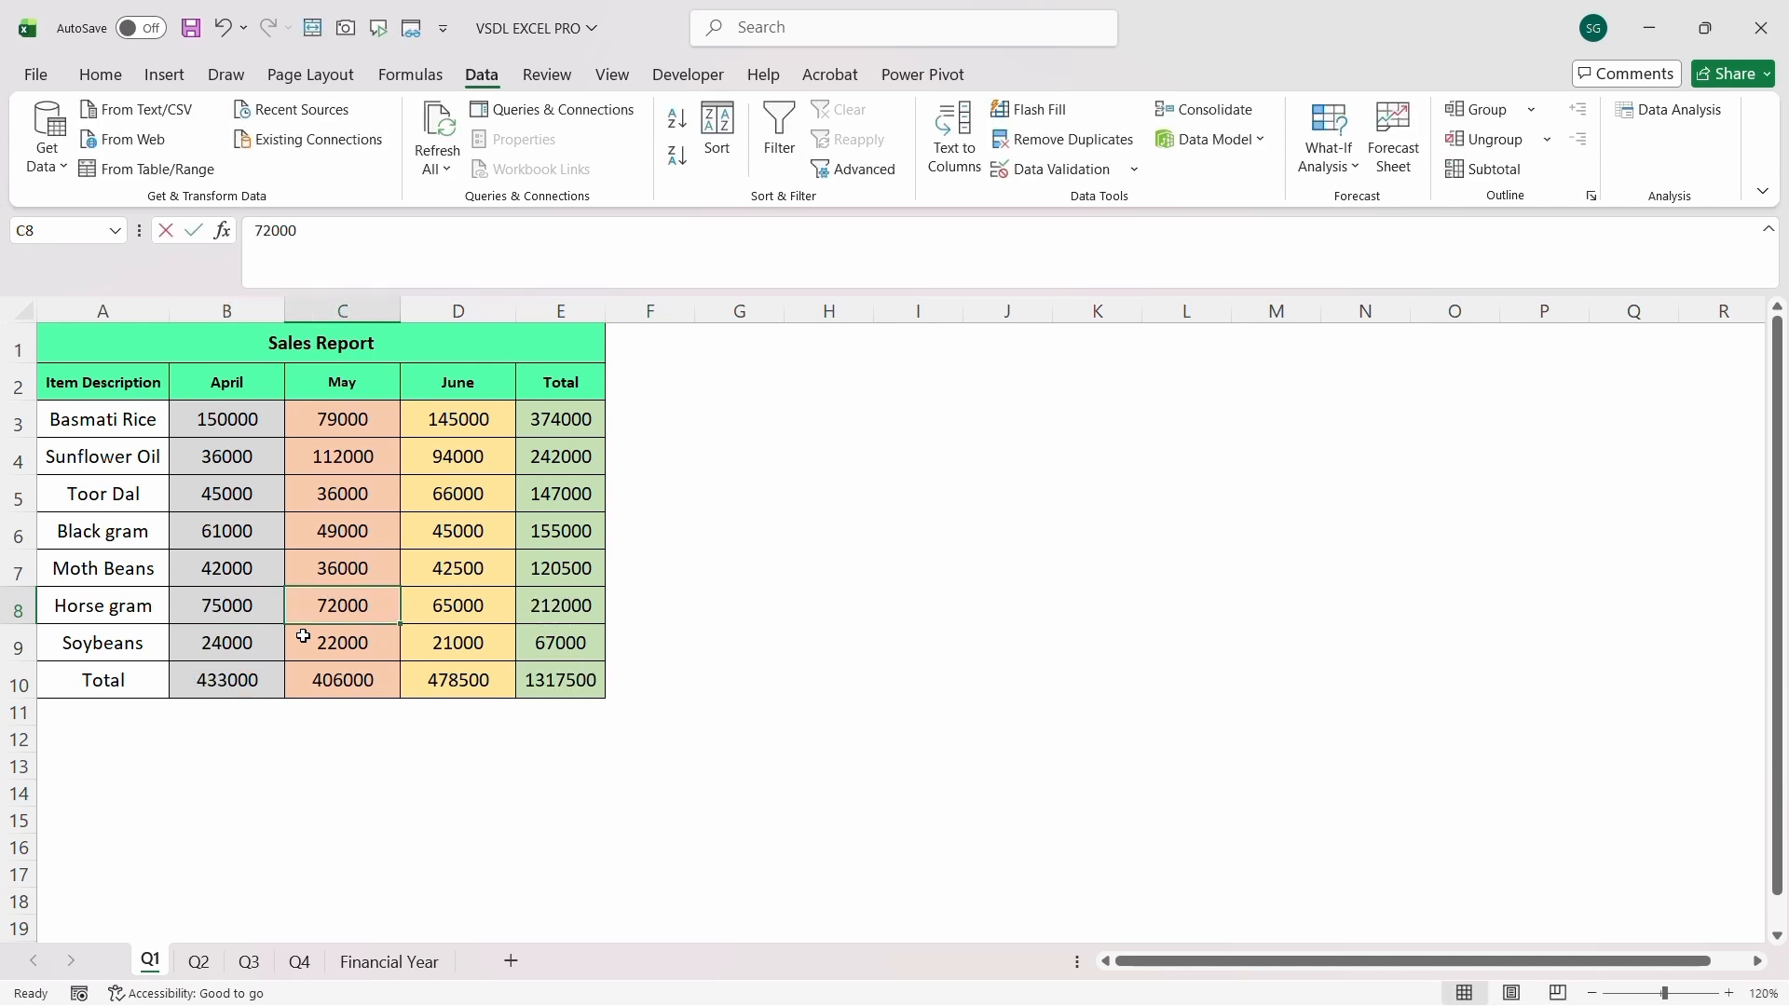
{"action": "type", "text": "69000"}
{"action": "key", "text": "Tab"}
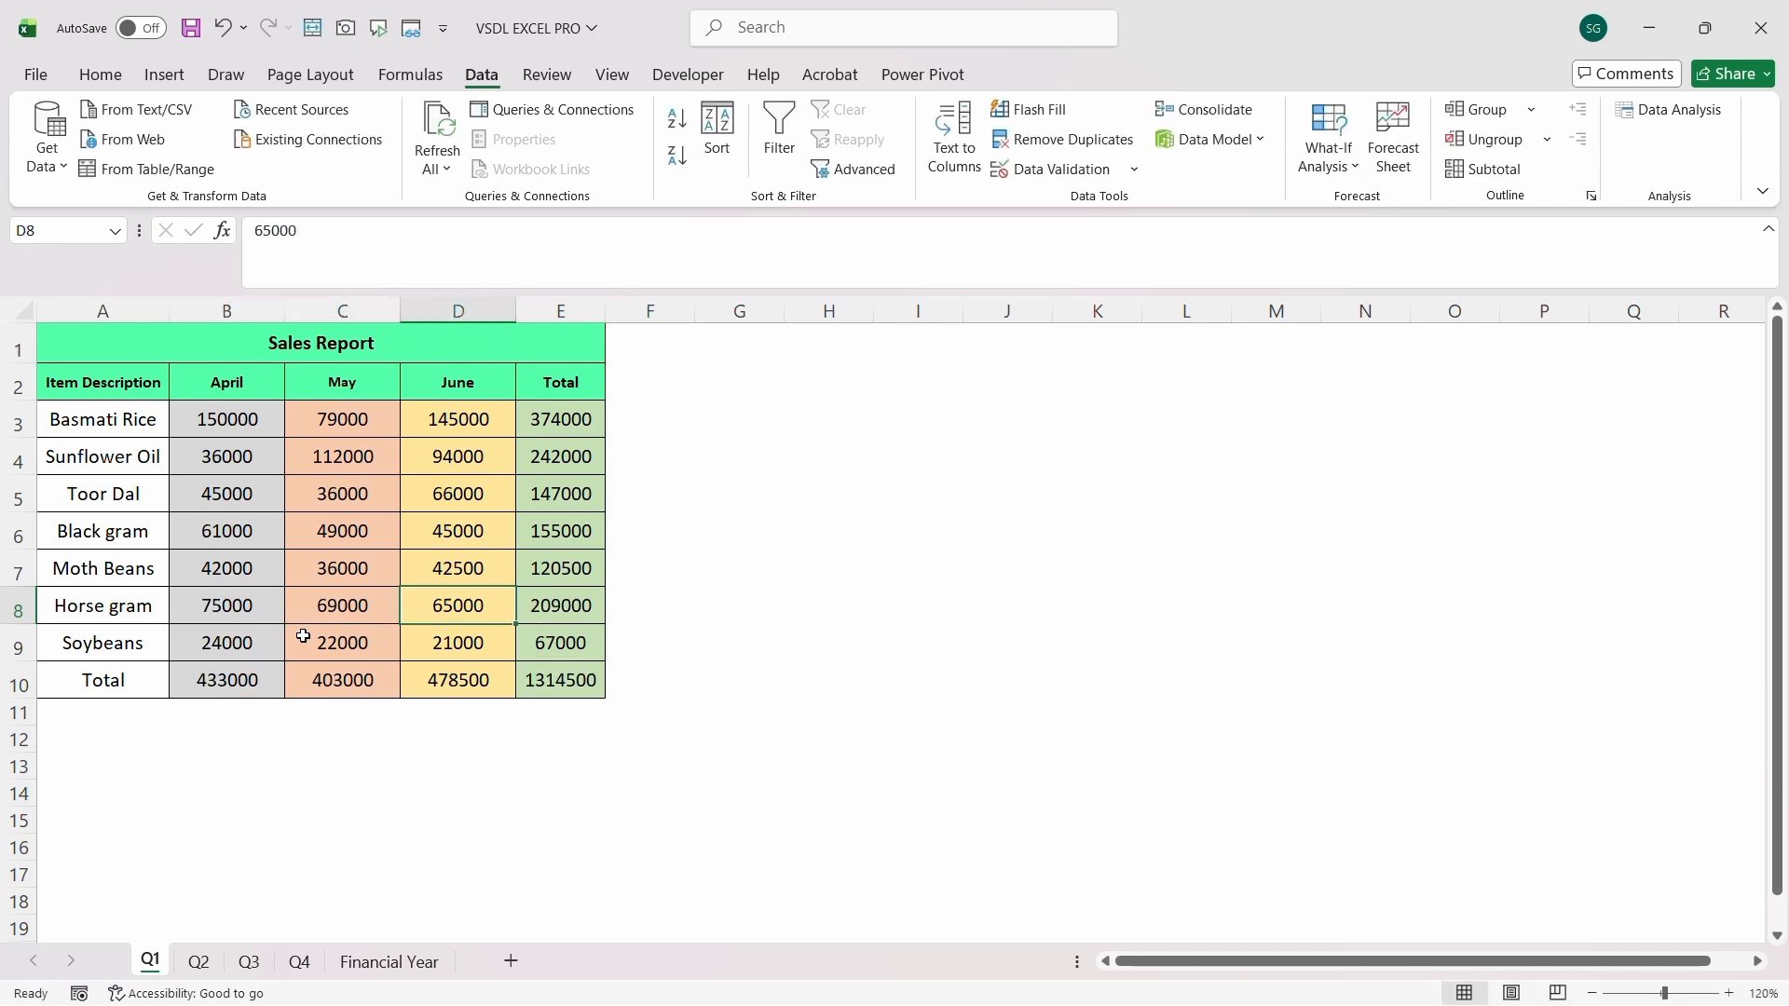
{"action": "type", "text": "89"}
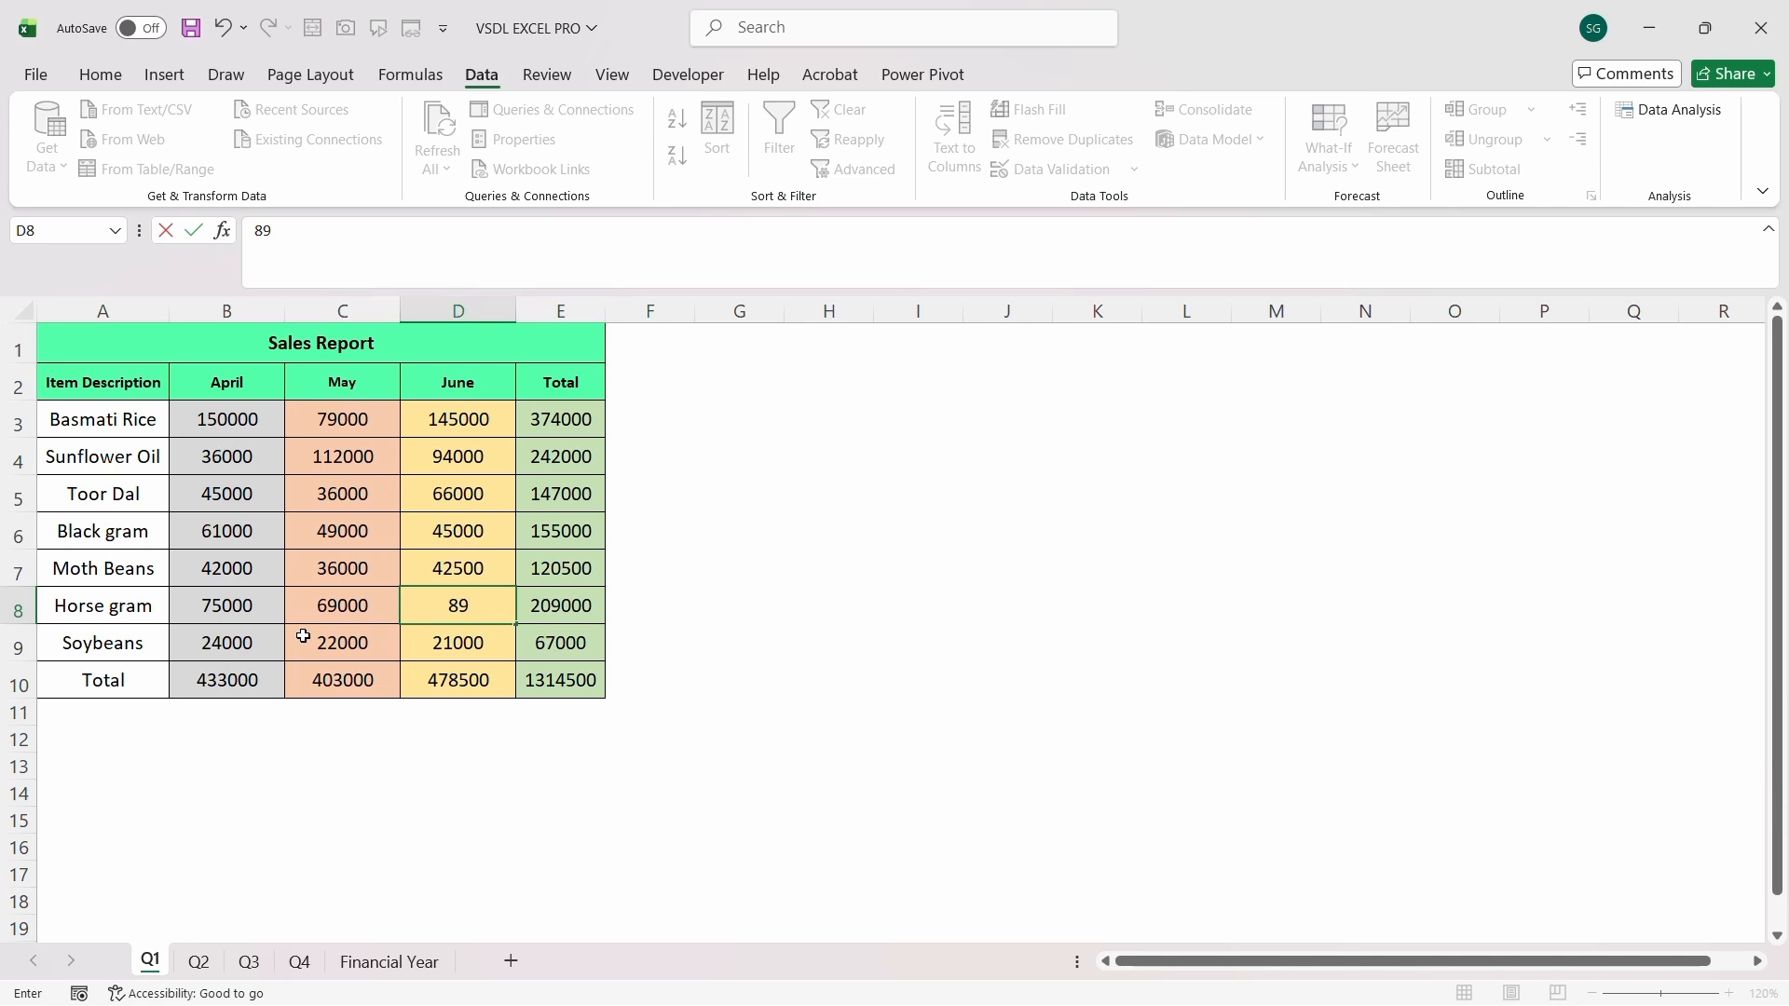
{"action": "type", "text": "000"}
{"action": "key", "text": "Tab"}
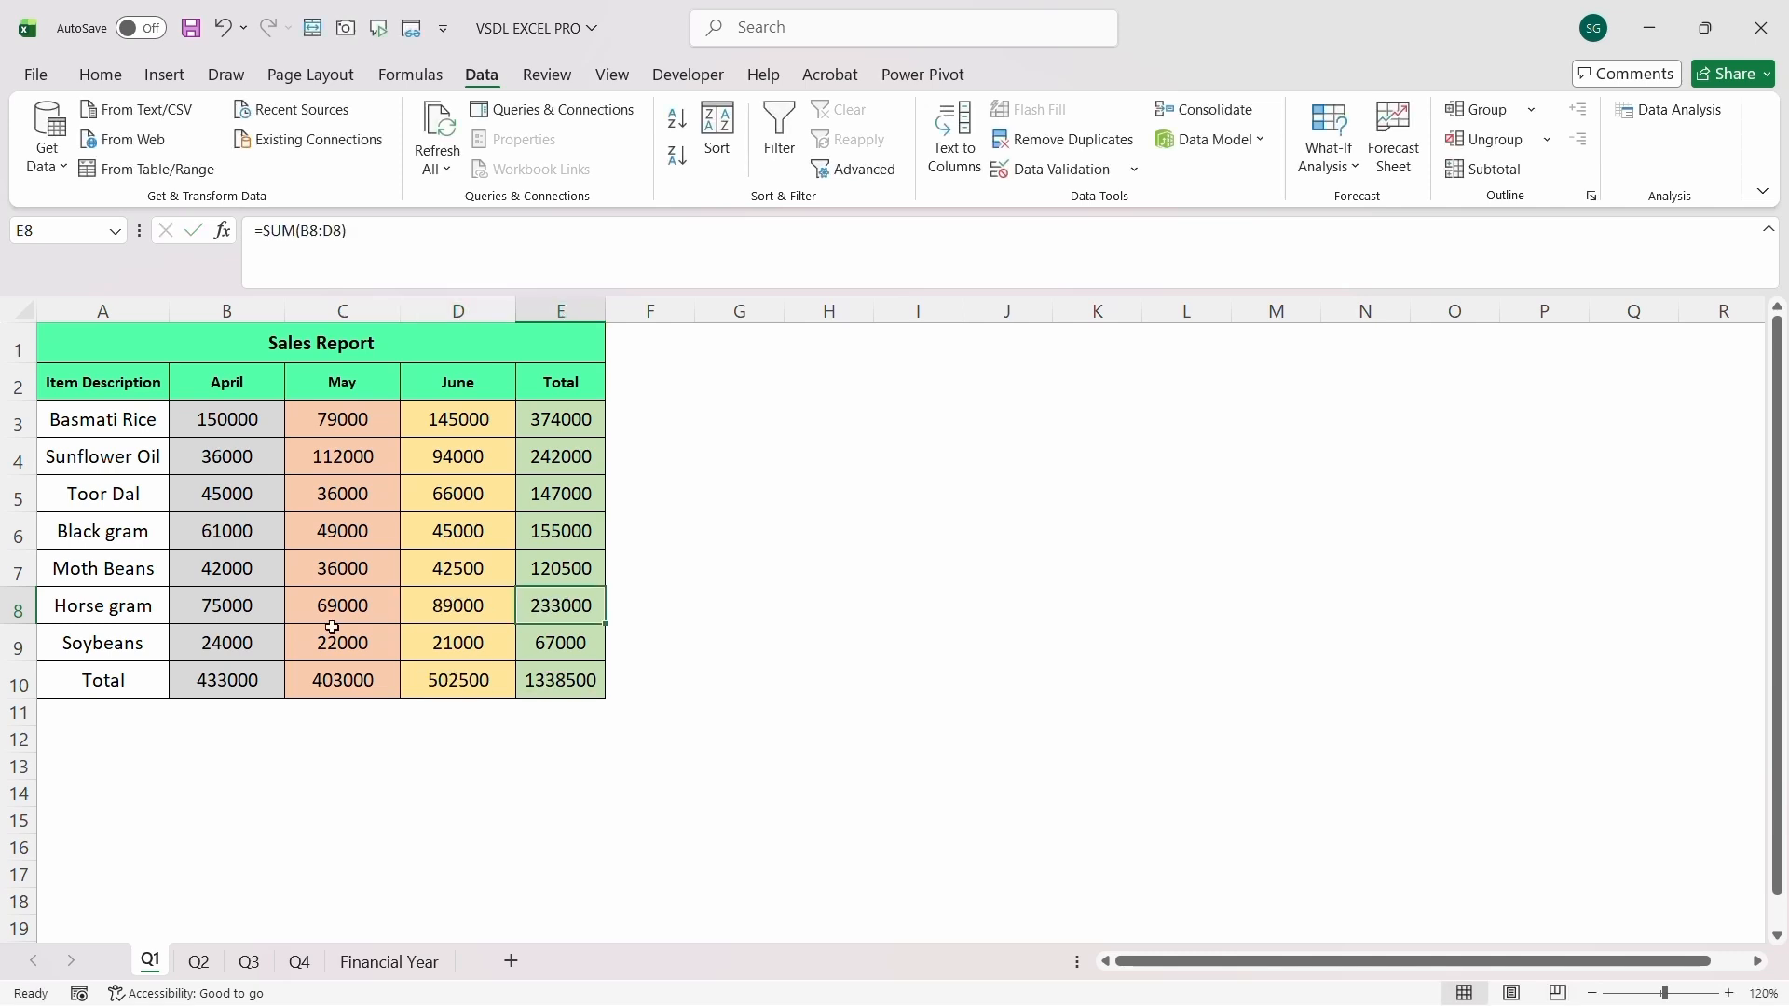
{"action": "left_click", "coordinate": [387, 965]}
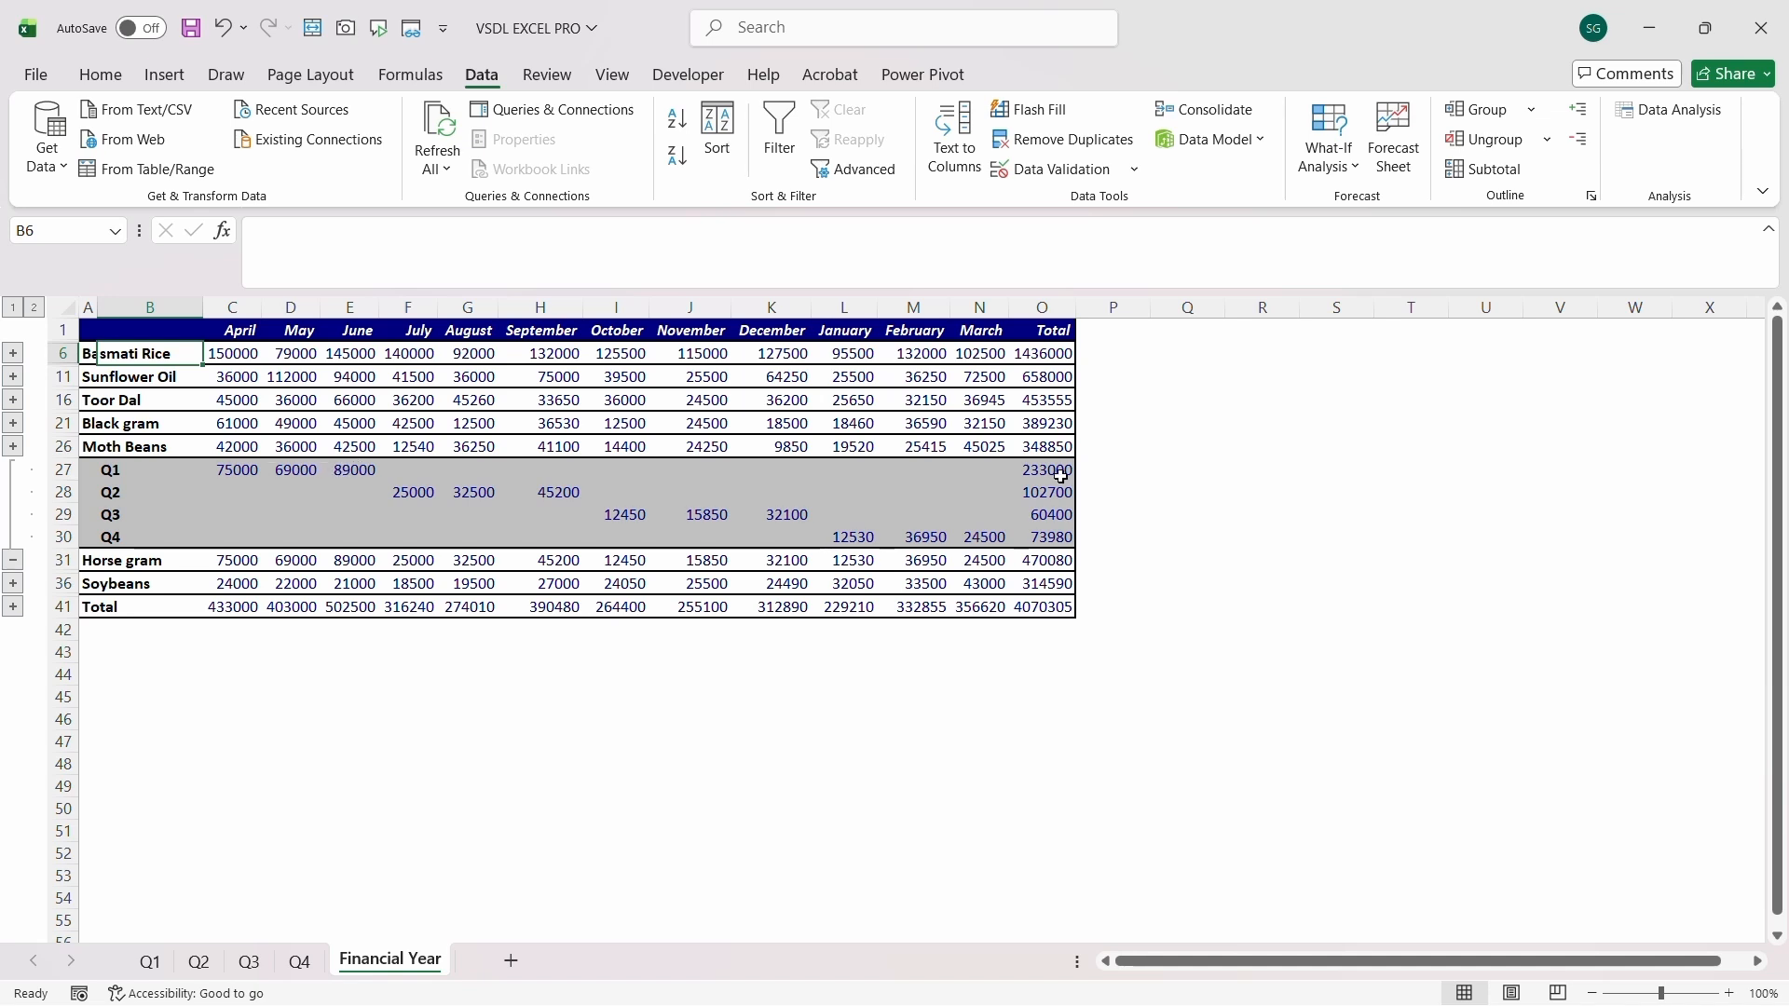
On the Q3 sheet, set Horse gram sales to 15500 for October, 22500 for November and 35005 for December, and recheck the Financial Year sheet
{"action": "left_click", "coordinate": [150, 962]}
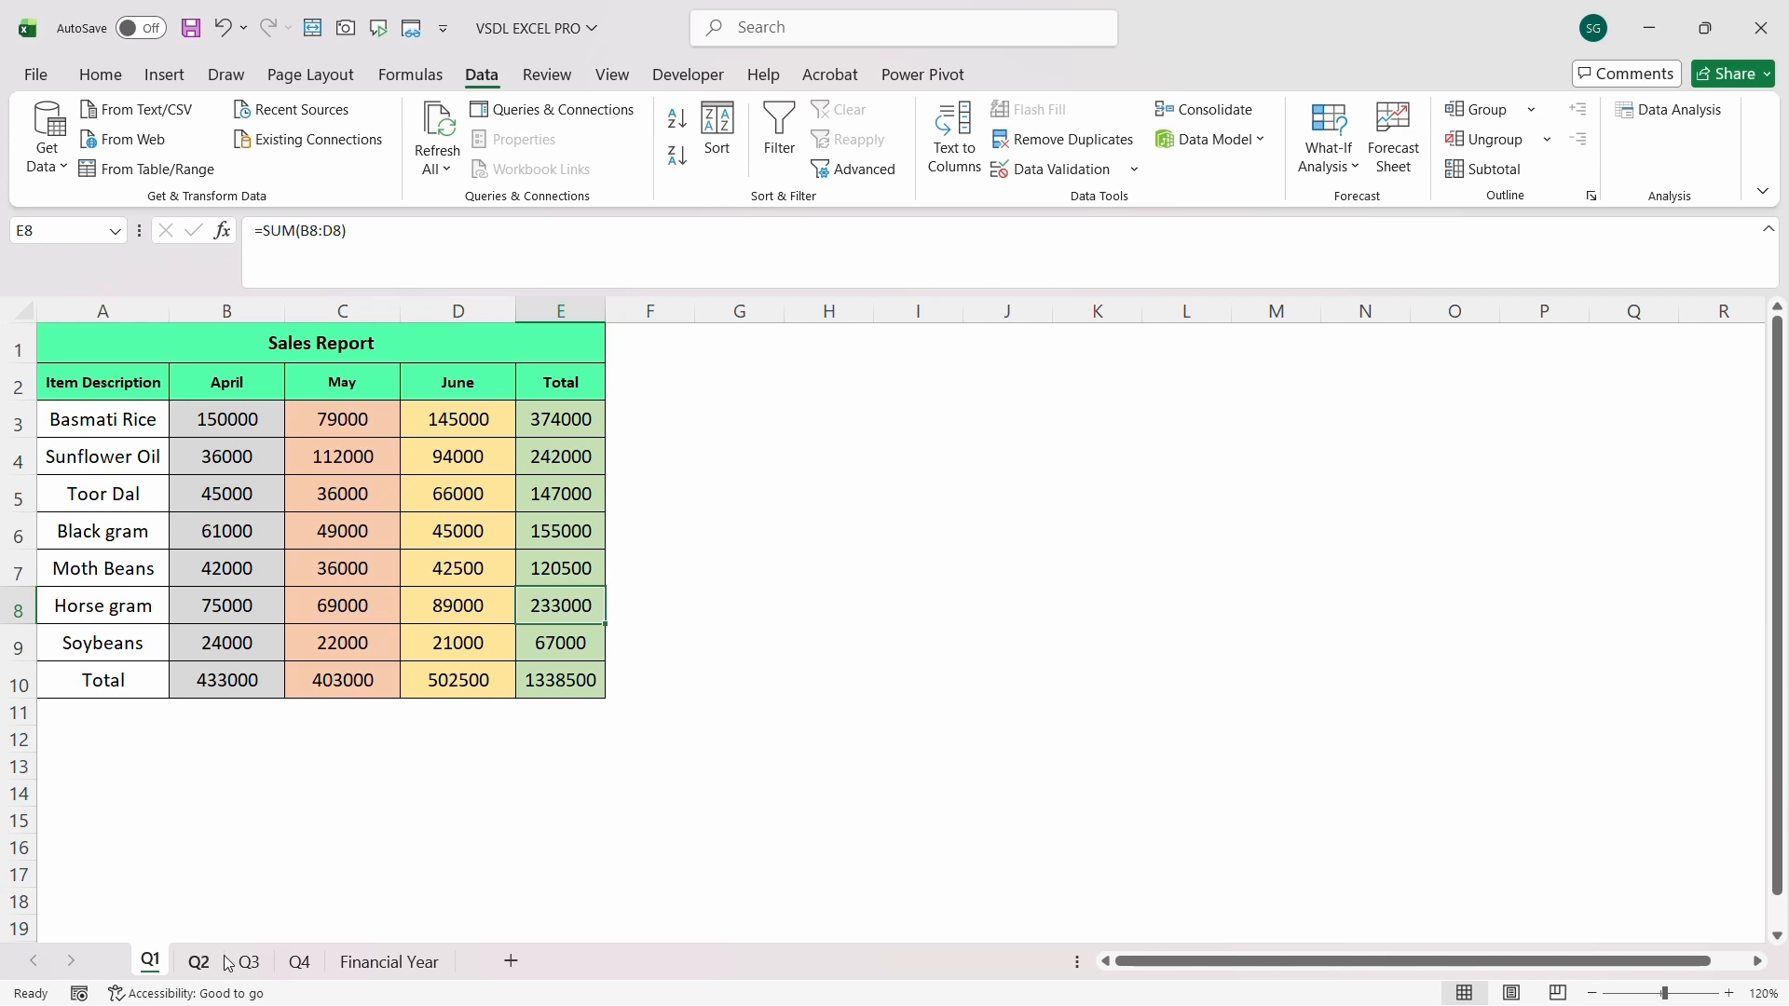
{"action": "left_click", "coordinate": [270, 965]}
{"action": "left_click", "coordinate": [250, 599]}
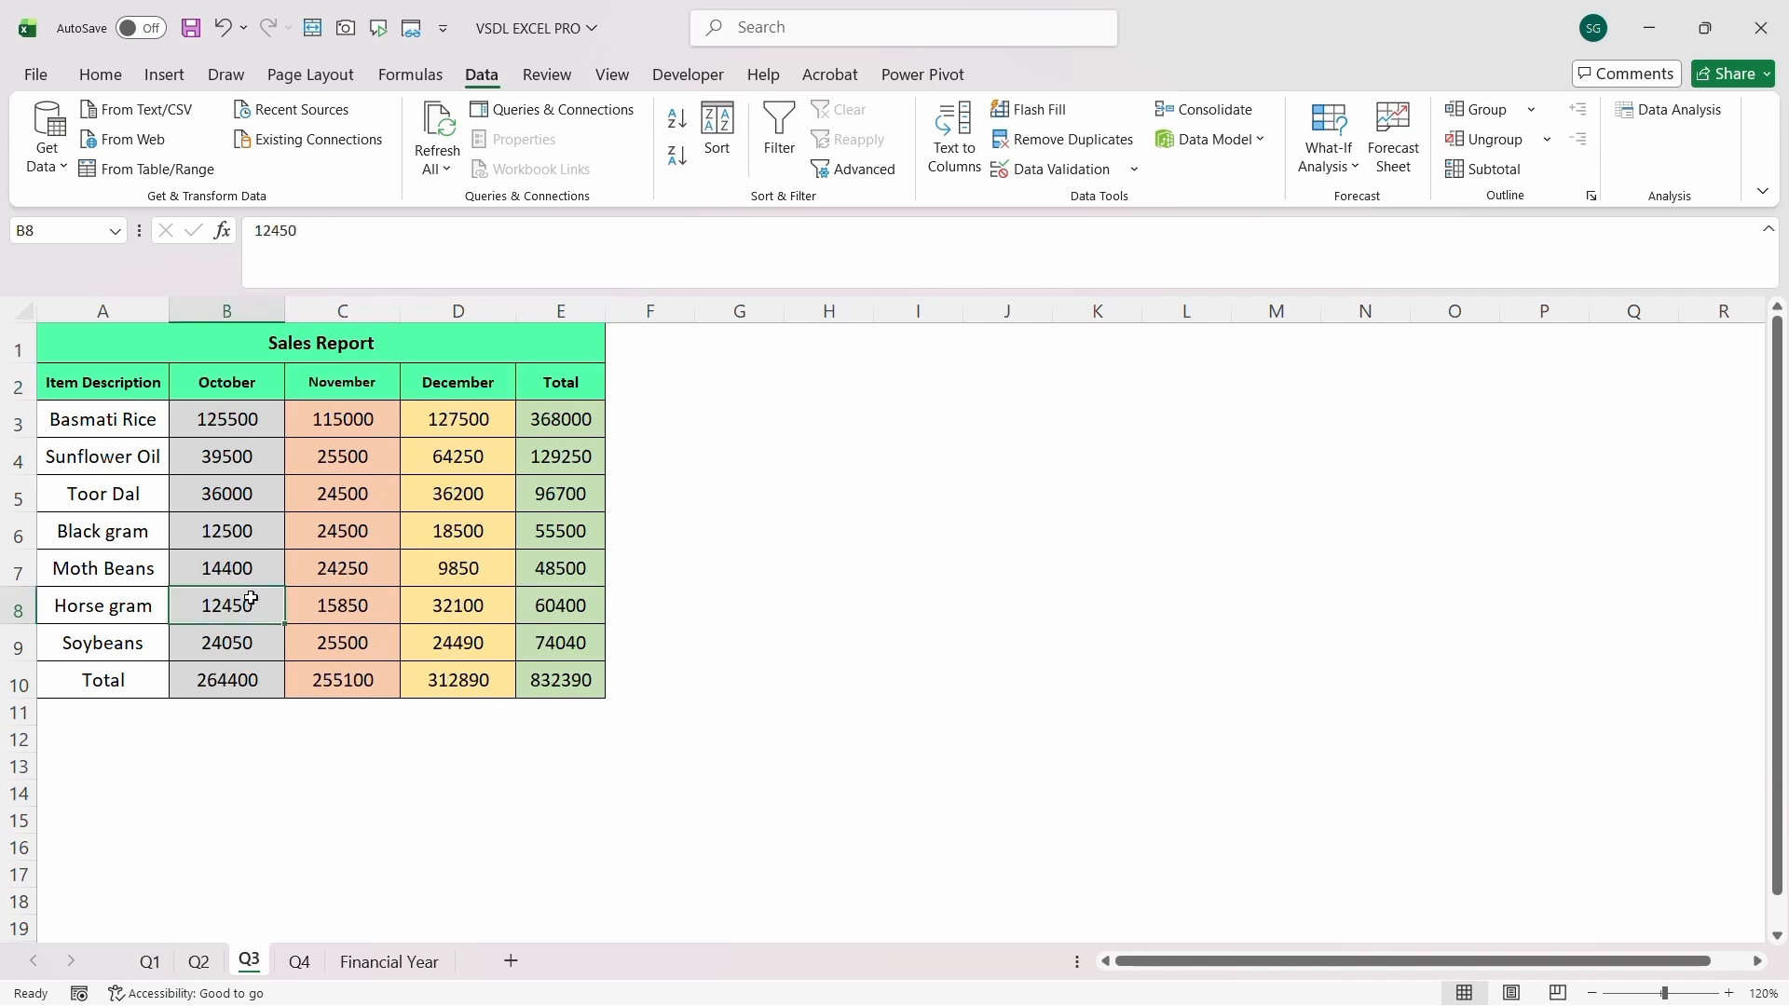
{"action": "type", "text": "15500"}
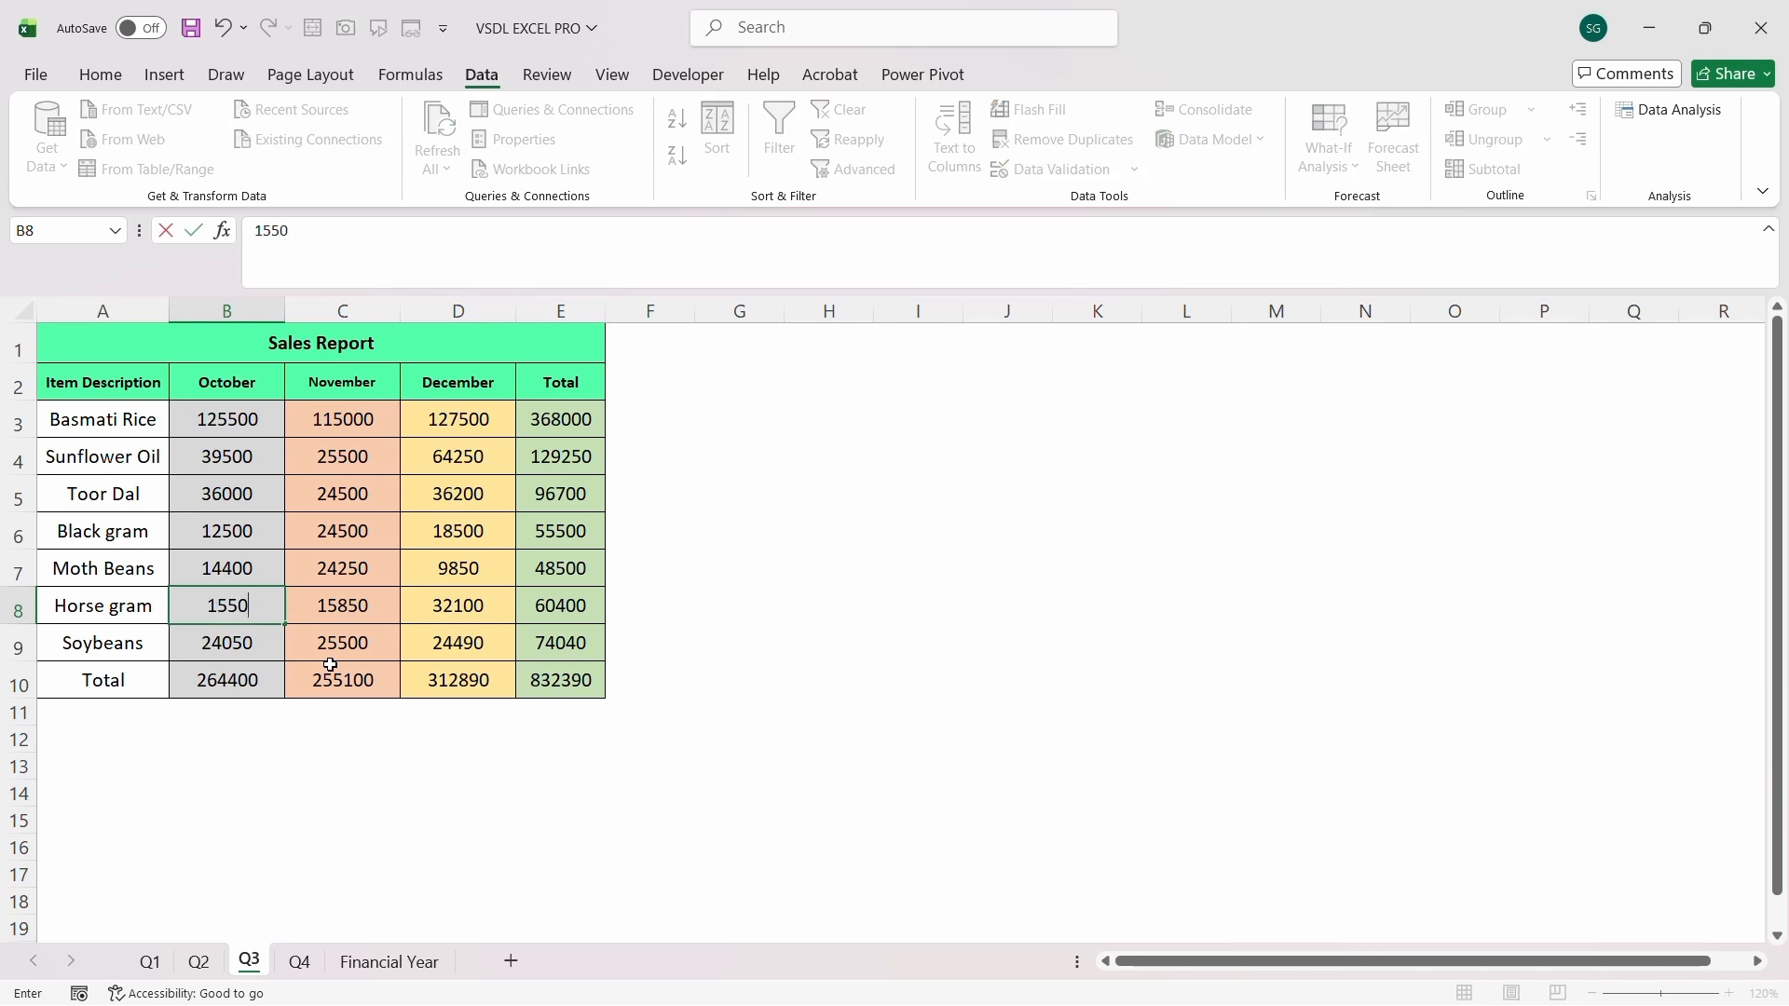
{"action": "key", "text": "Tab"}
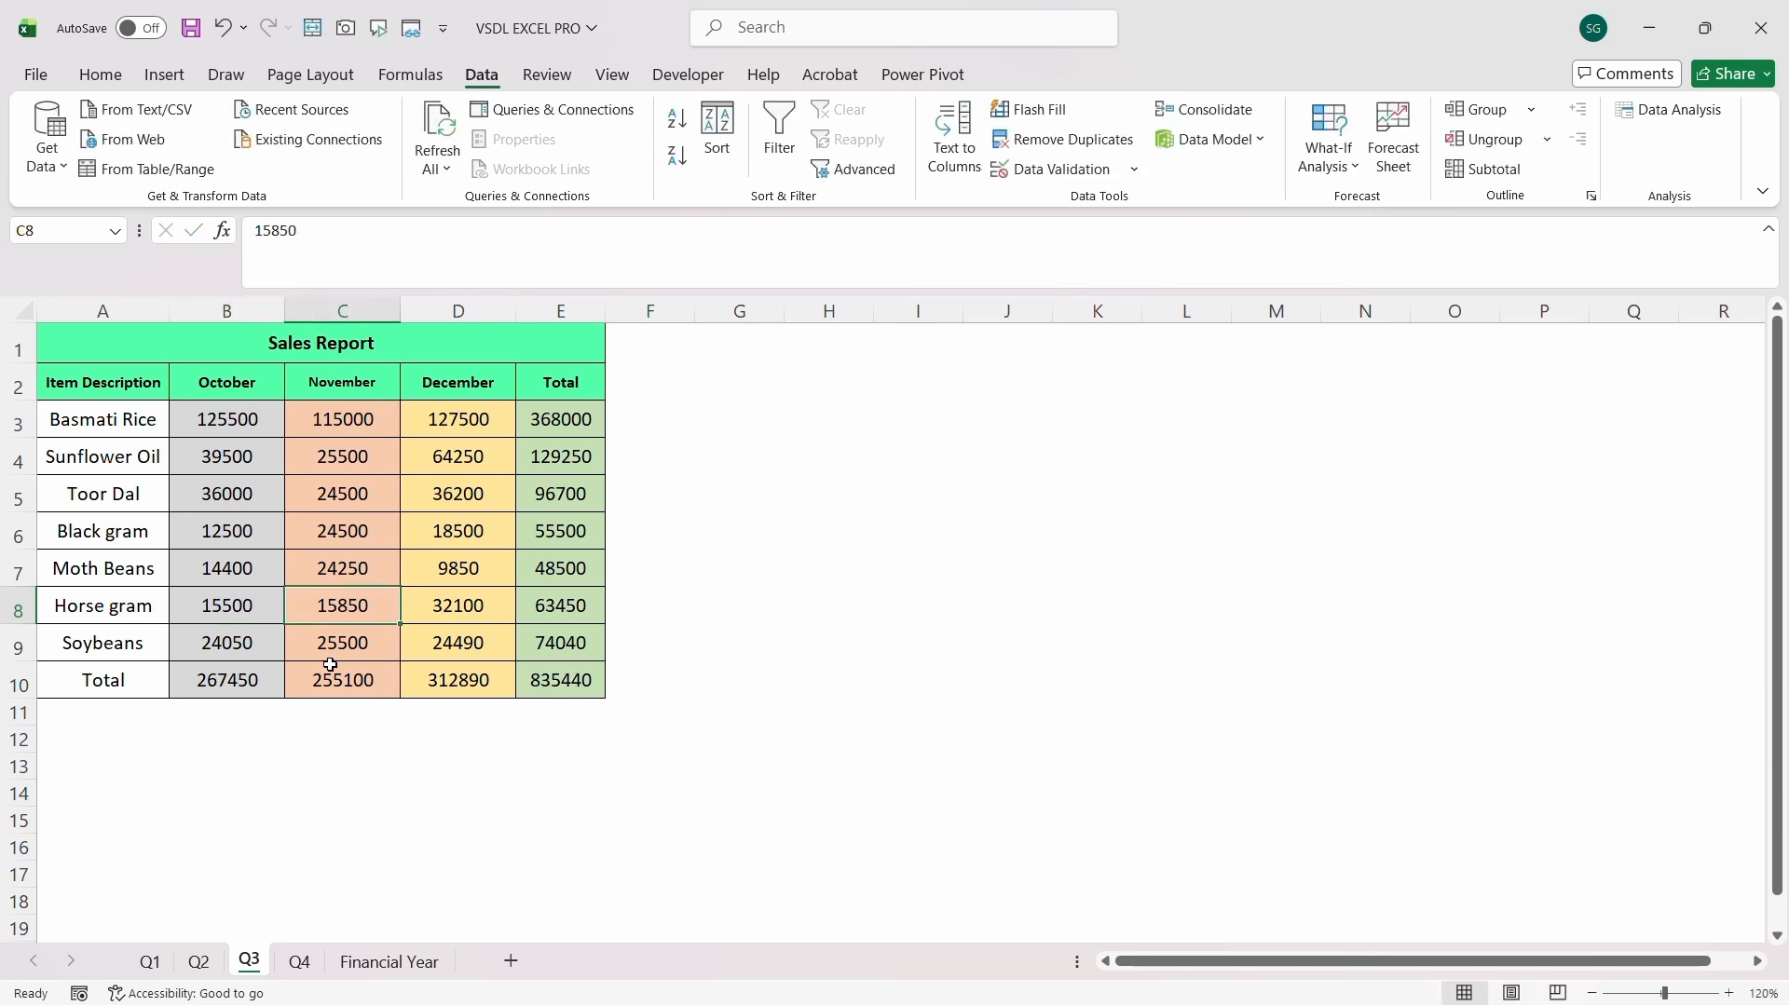
{"action": "type", "text": "22500"}
{"action": "key", "text": "Tab"}
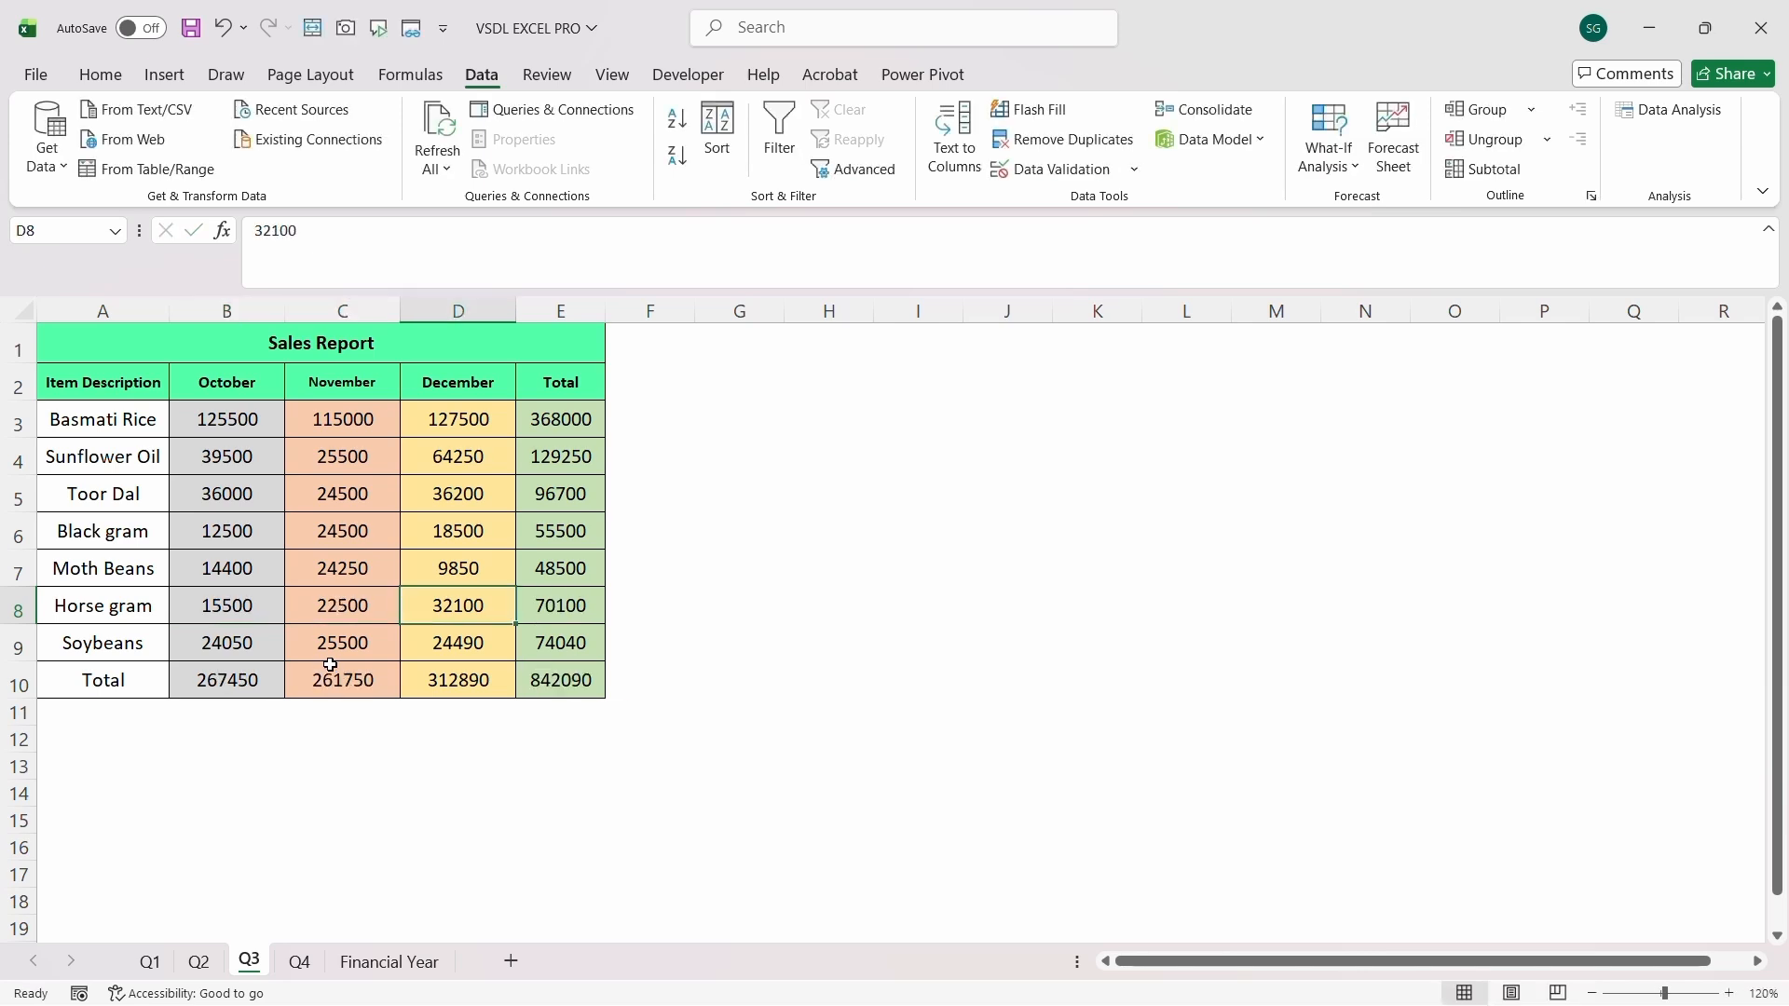
{"action": "type", "text": "3500"}
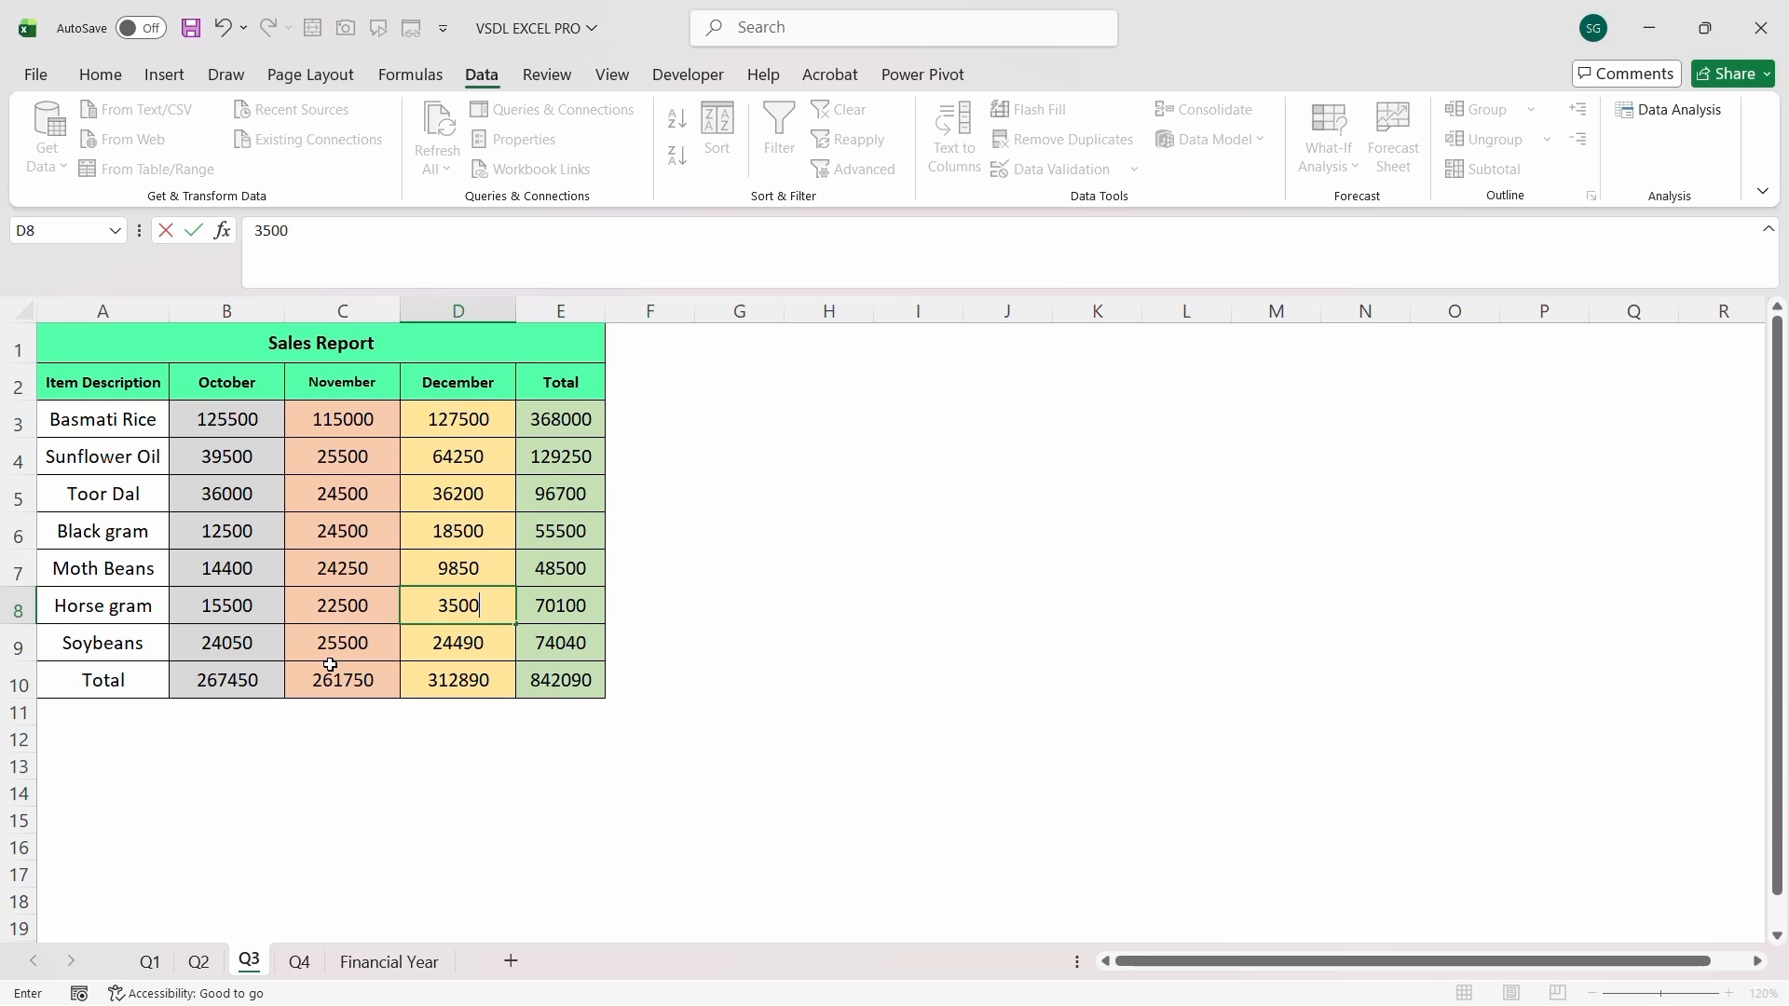
{"action": "type", "text": "5"}
{"action": "key", "text": "Tab"}
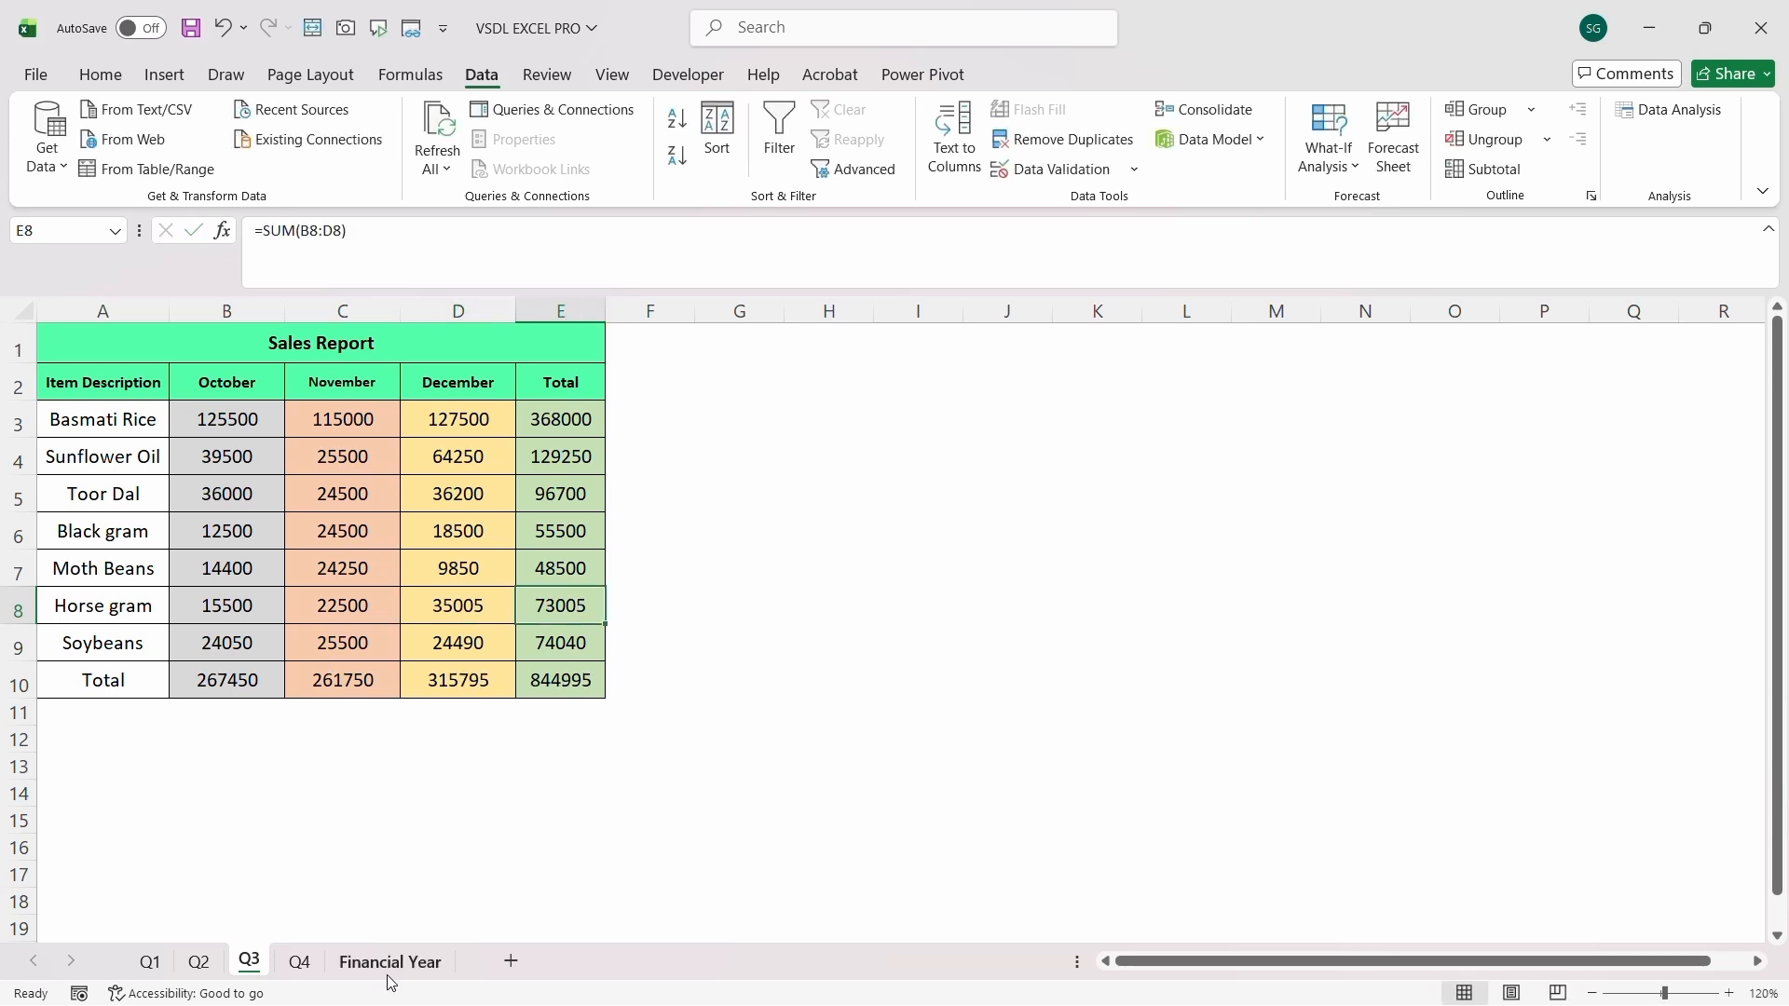
{"action": "left_click", "coordinate": [392, 968]}
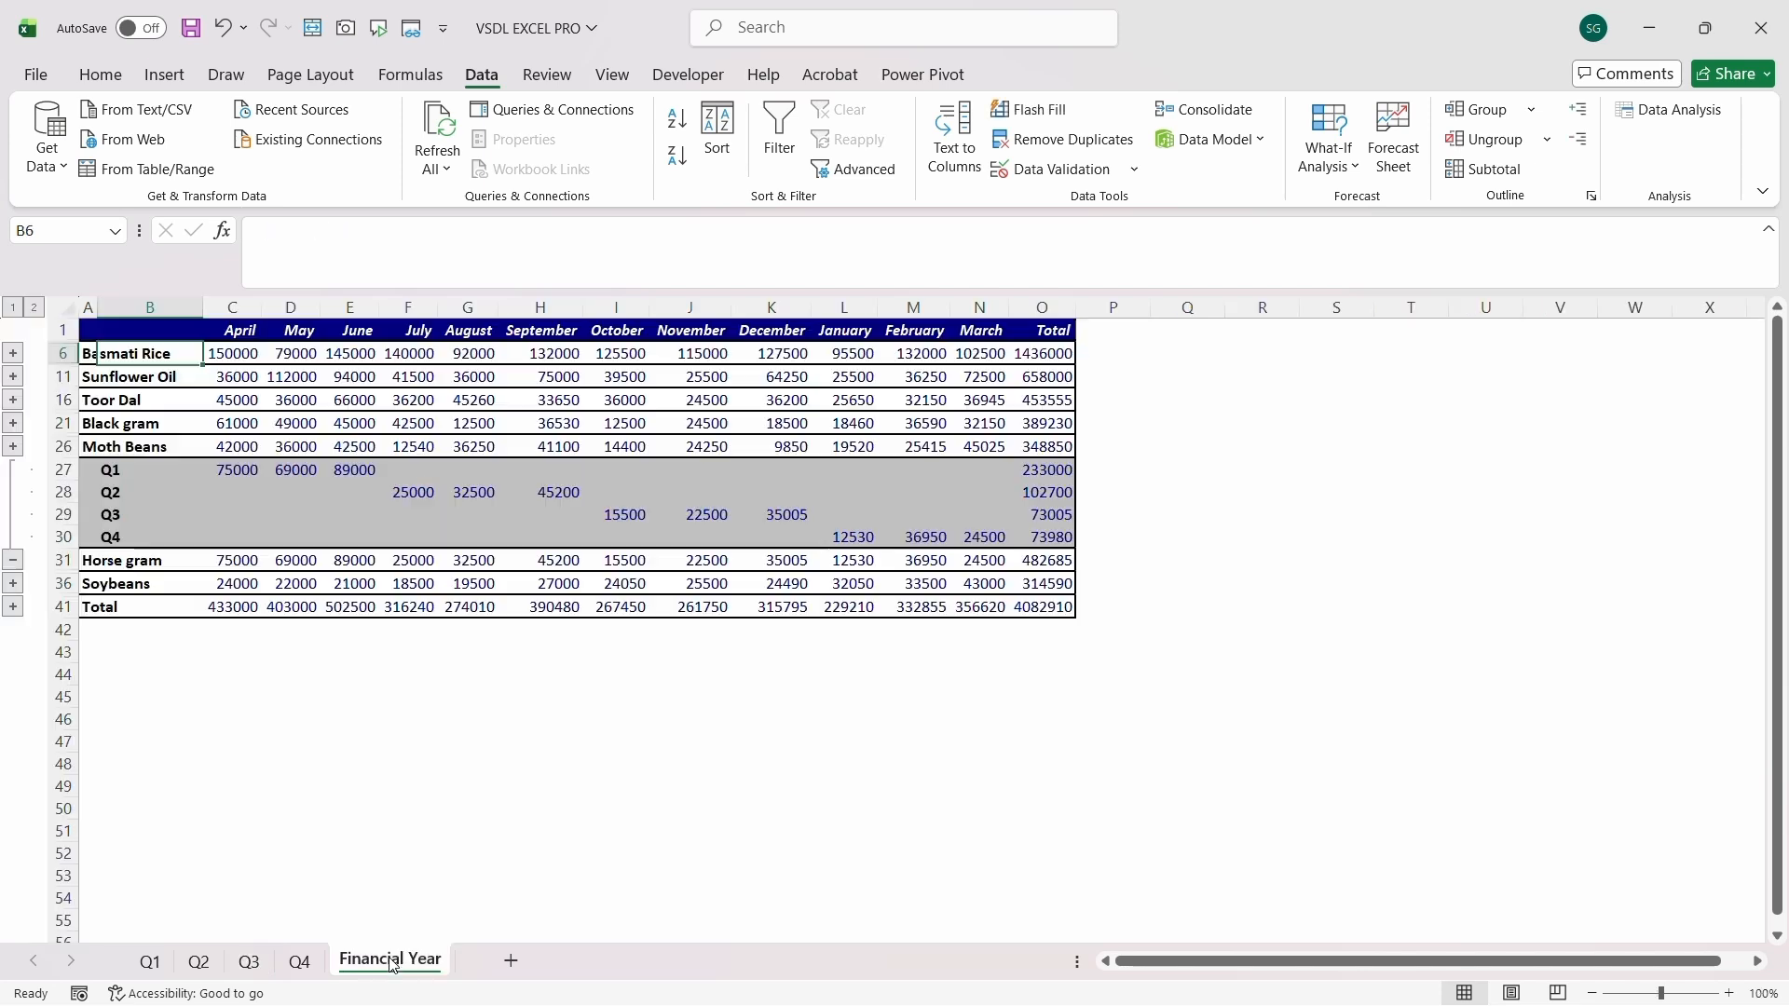